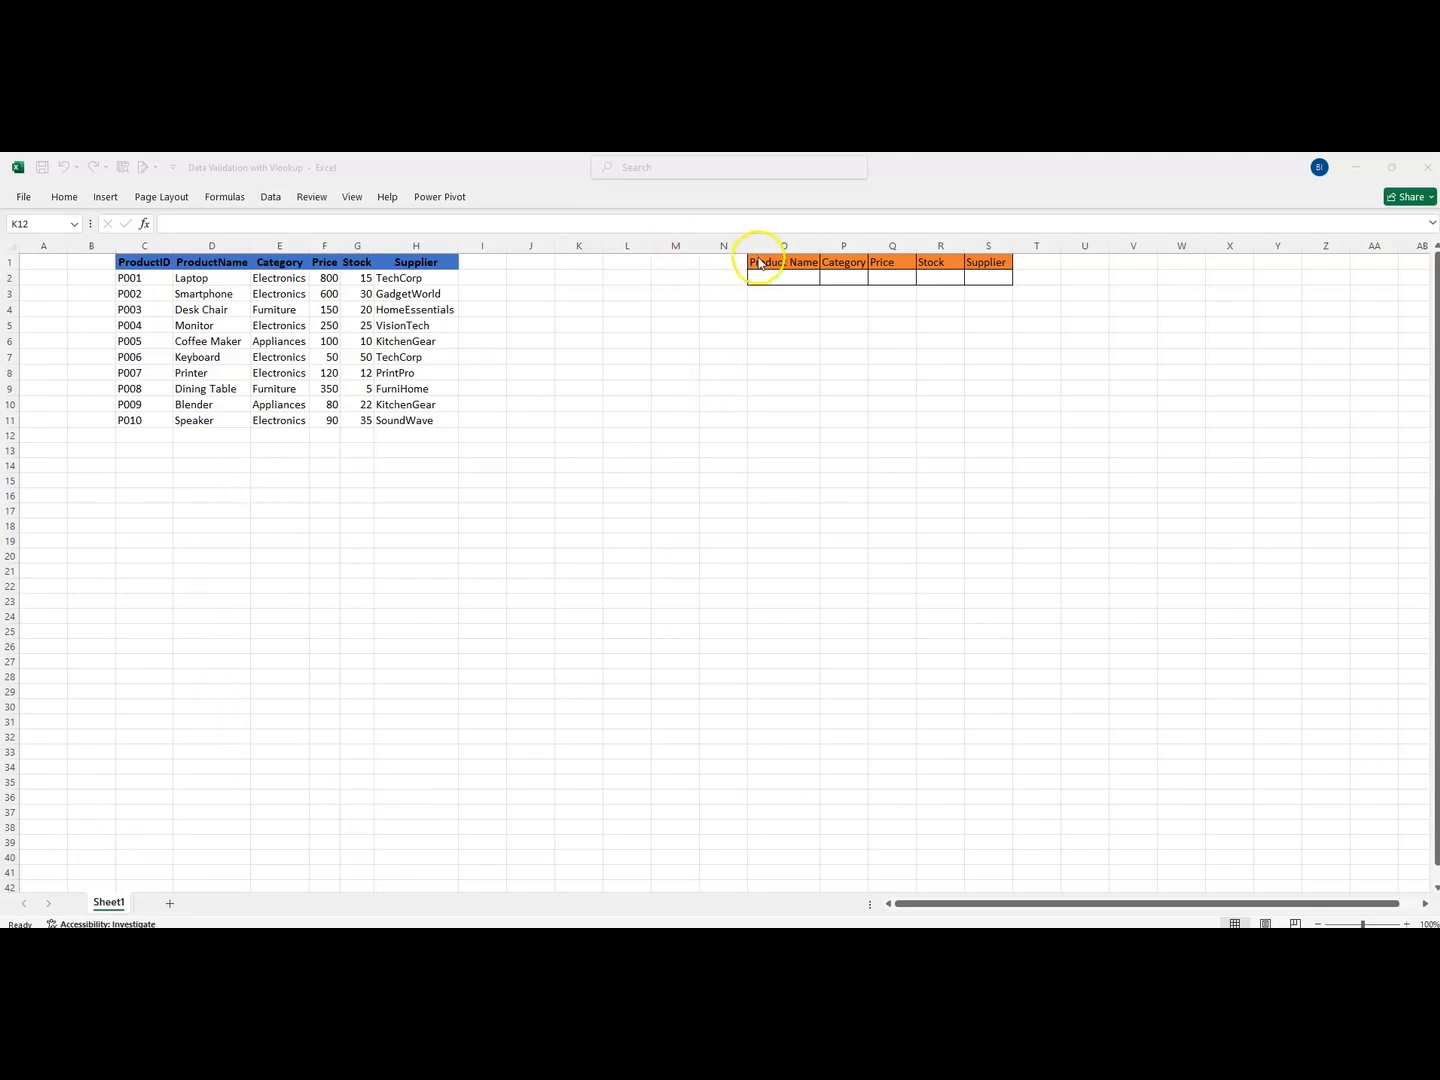
Review the lookup block's header and entry rows and the ProductIDs P001 through P010
drag(762, 260, 984, 275)
click(800, 355)
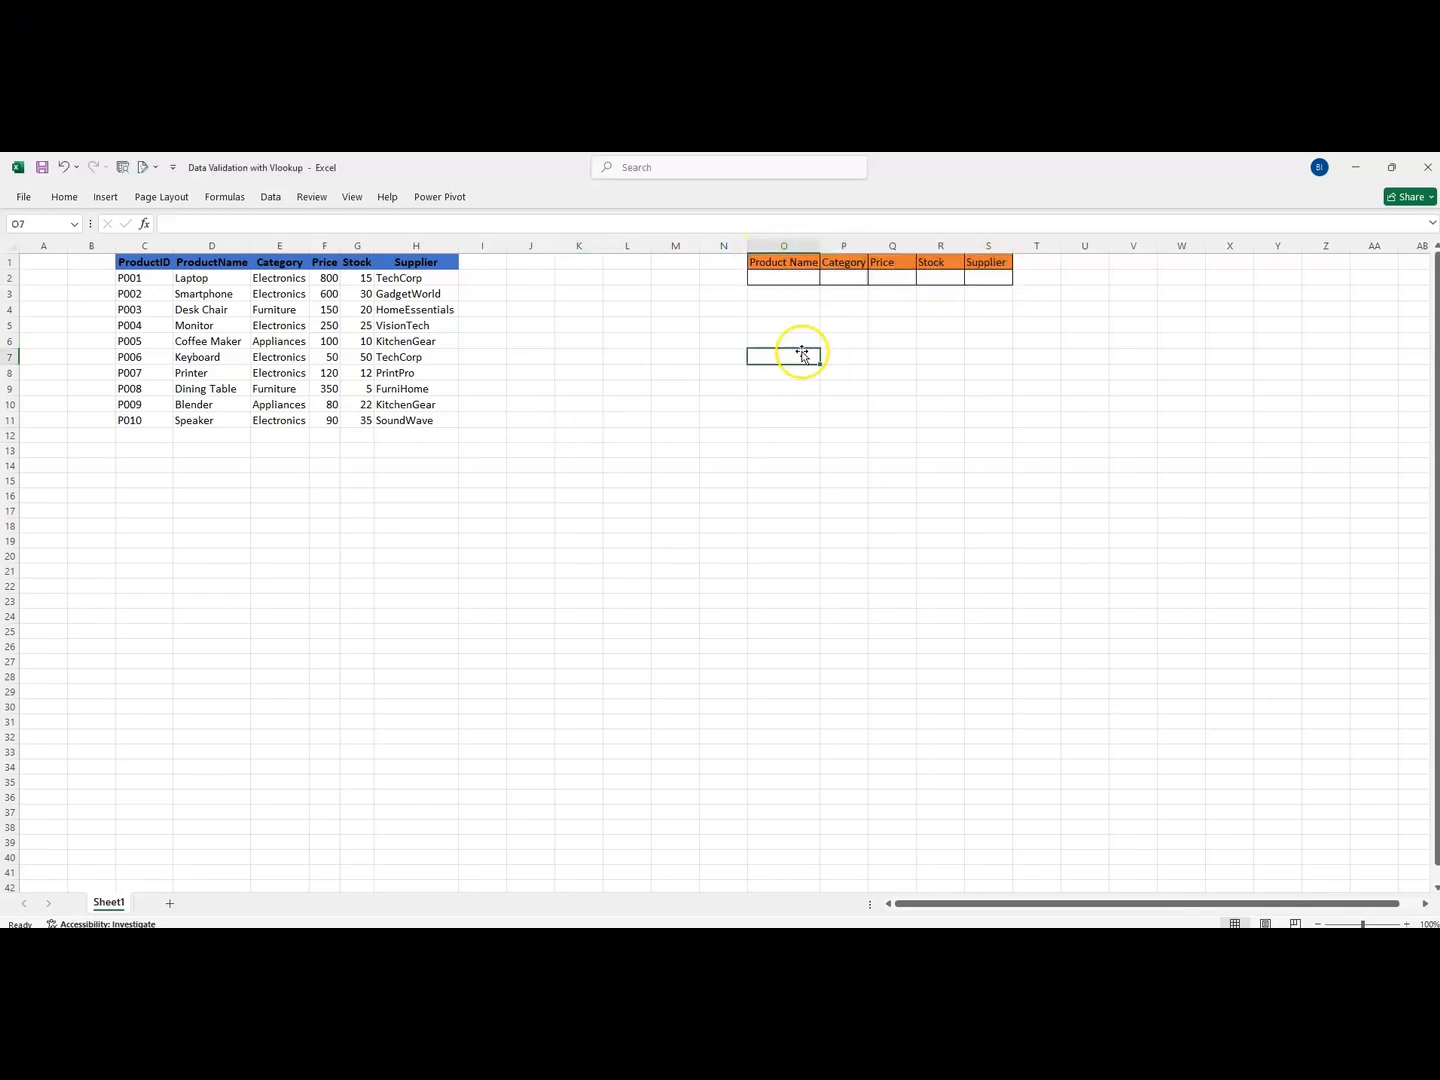
click(775, 280)
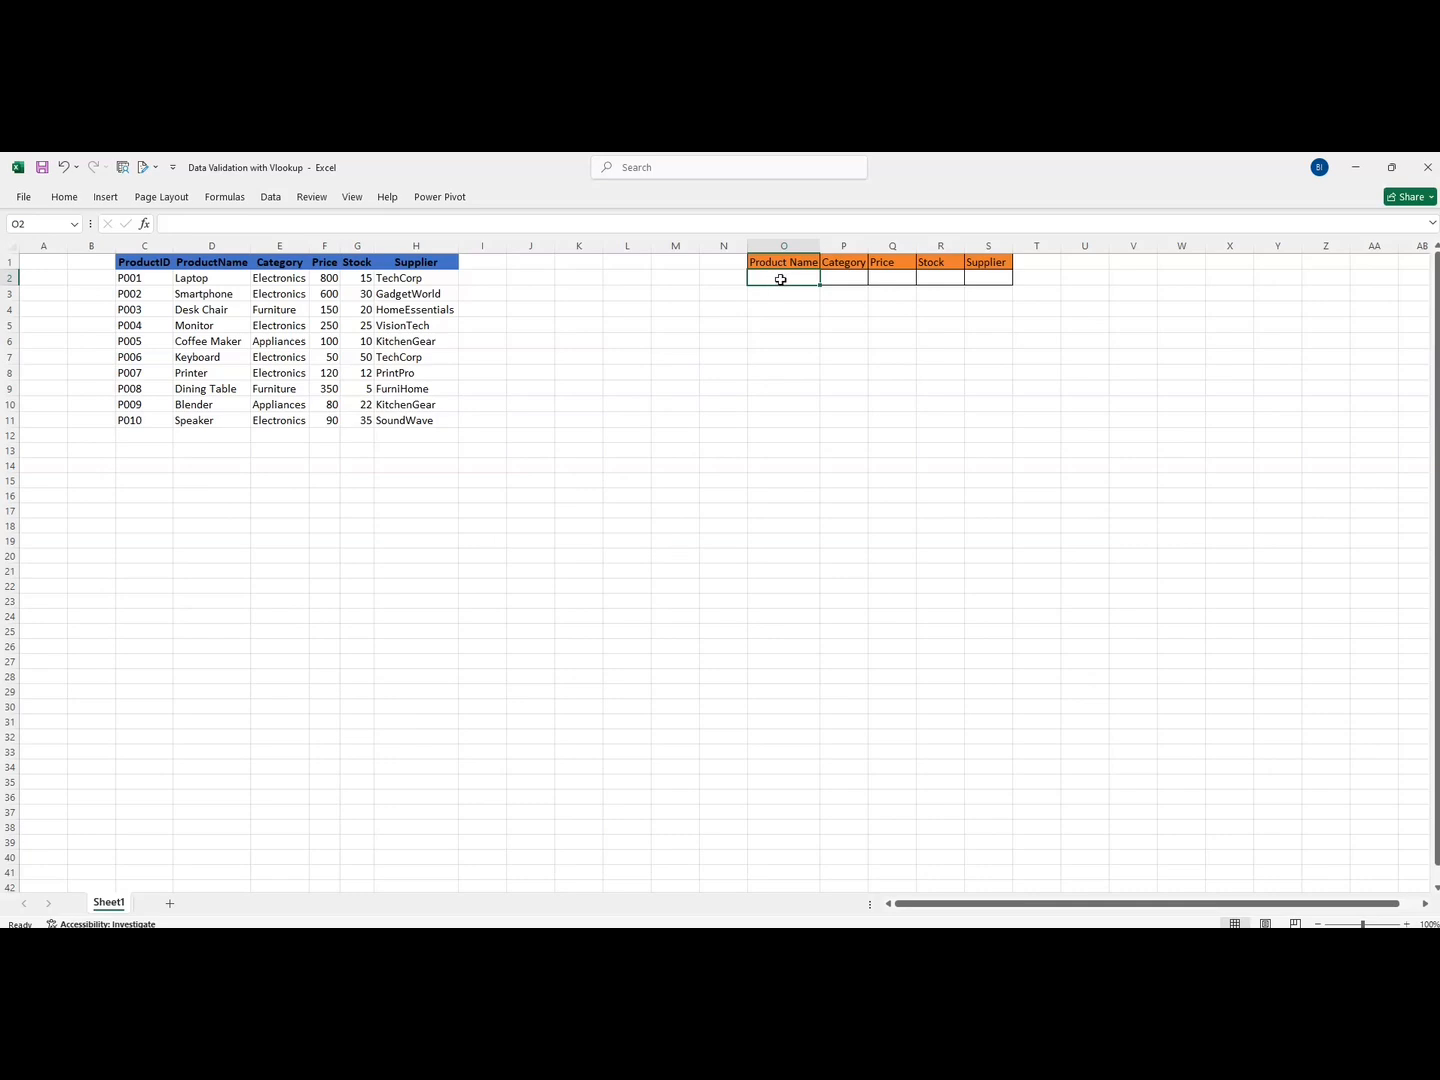
click(780, 280)
click(164, 280)
drag(165, 280, 163, 421)
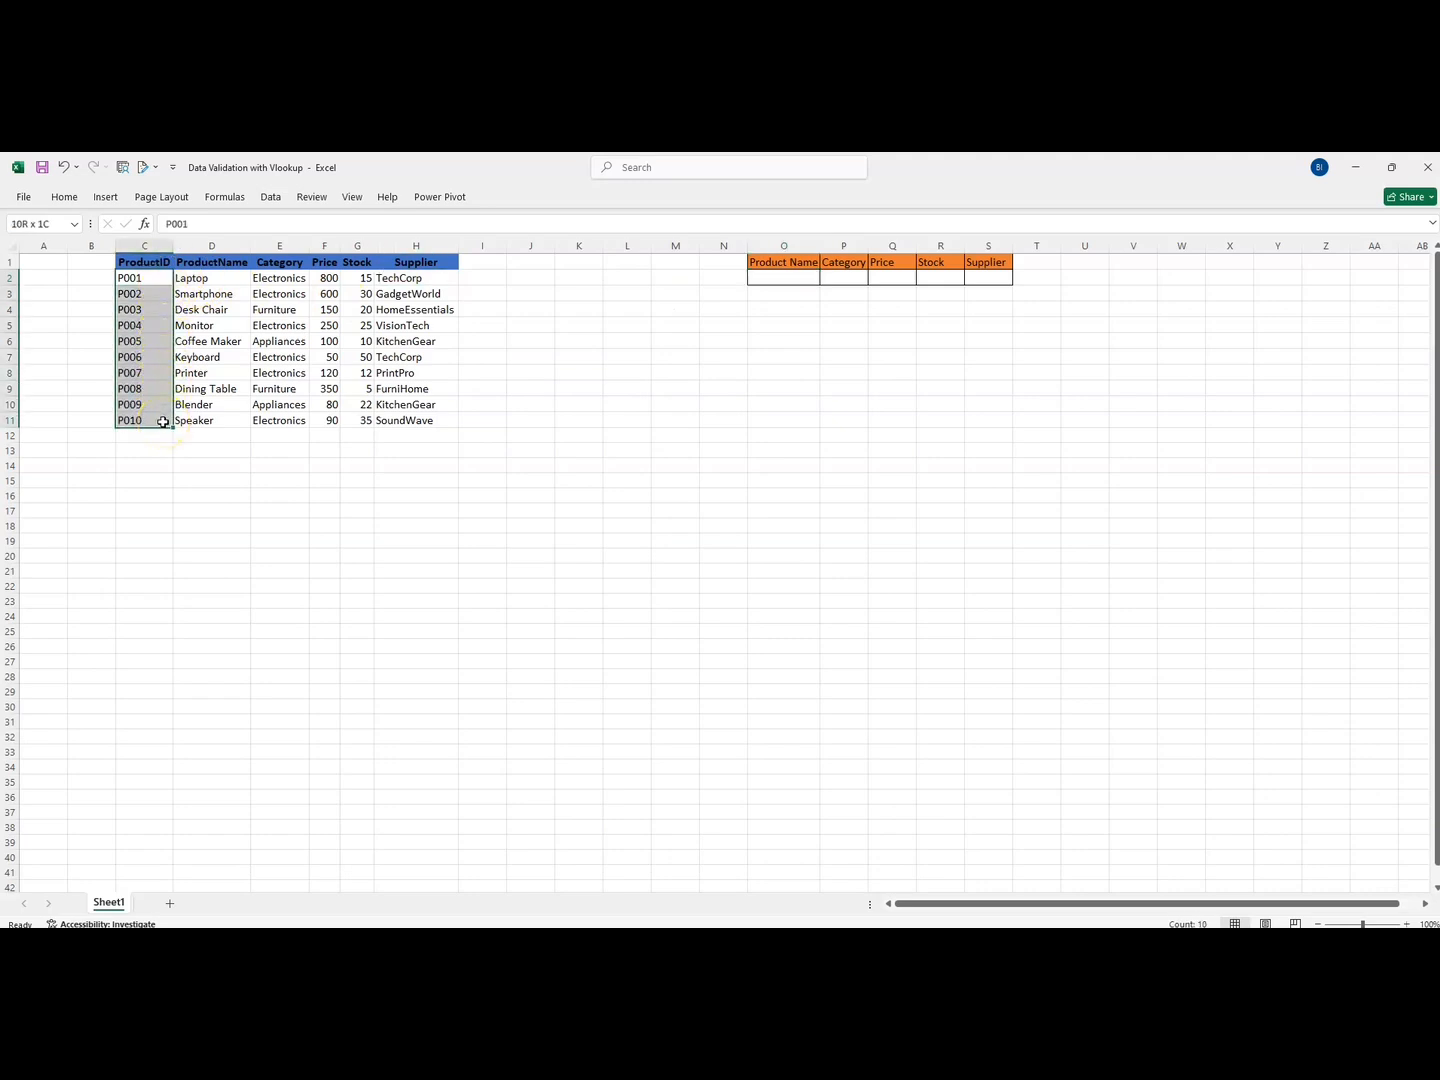
click(840, 277)
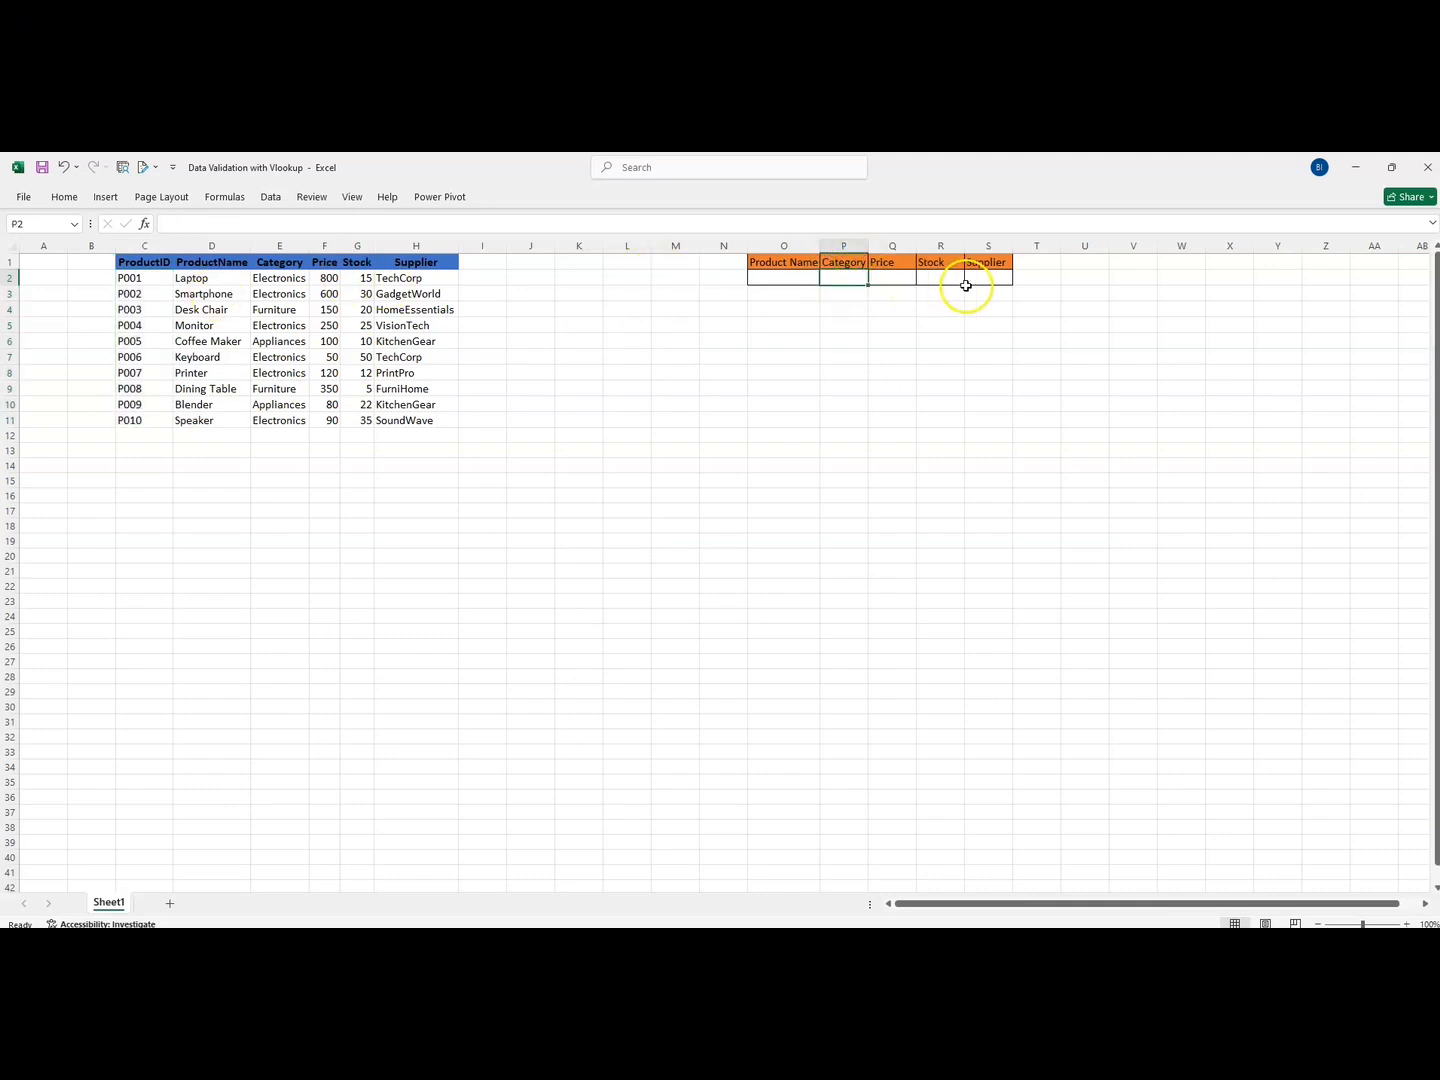
click(780, 277)
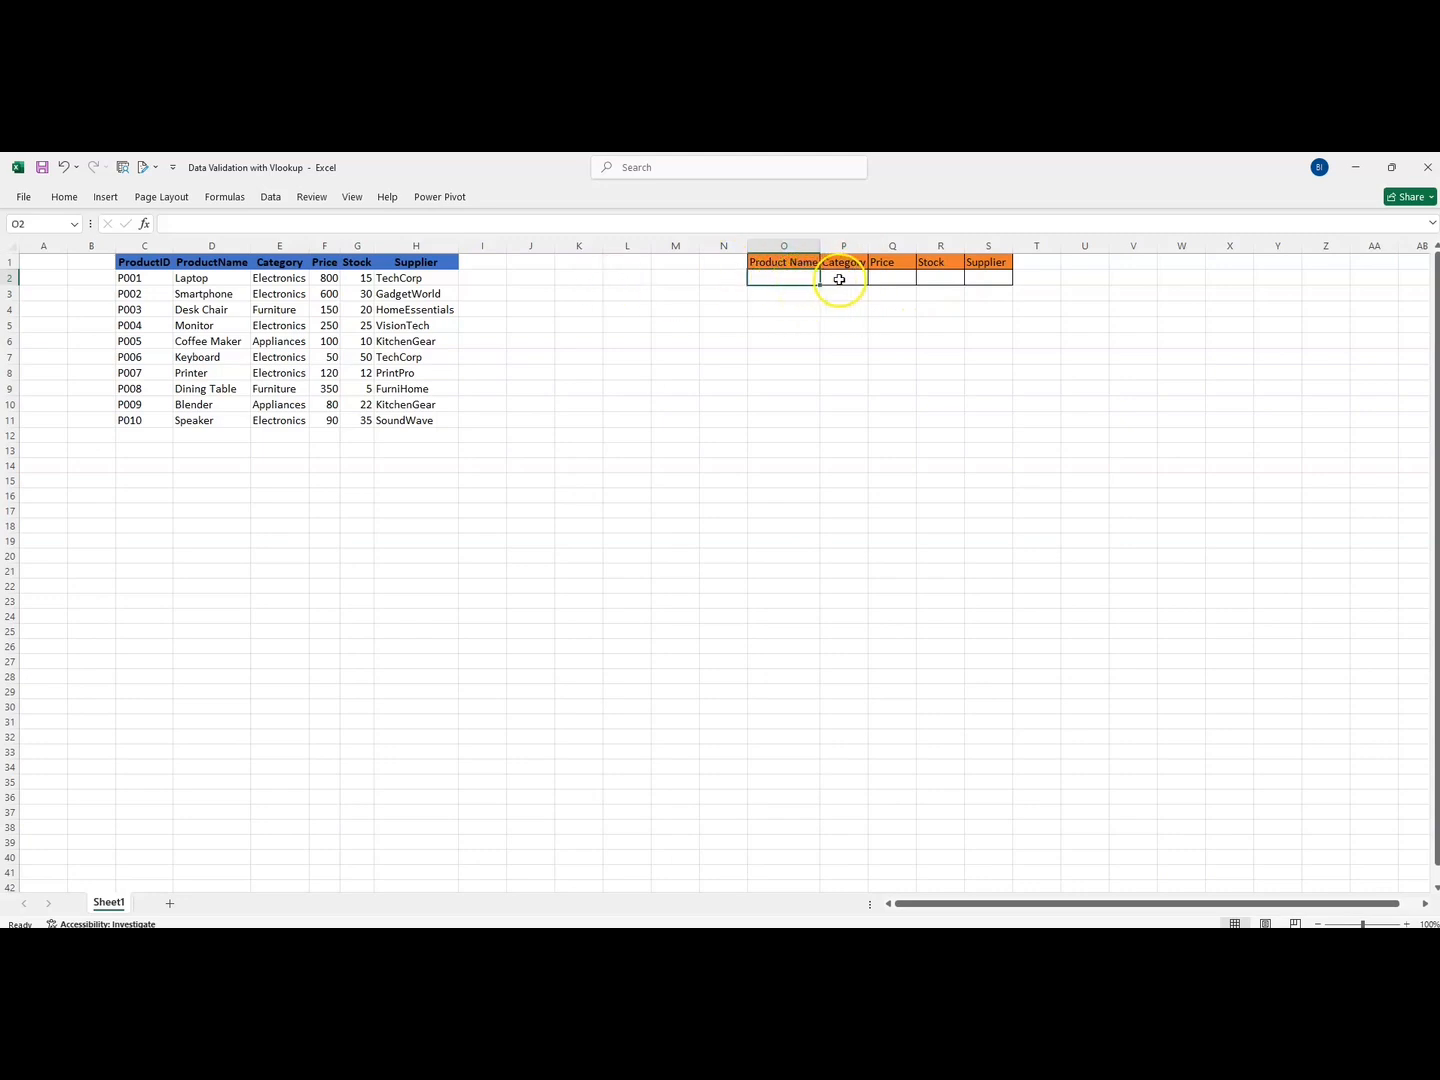
Insert a blank column before Category and give it the header Product in P1
click(839, 246)
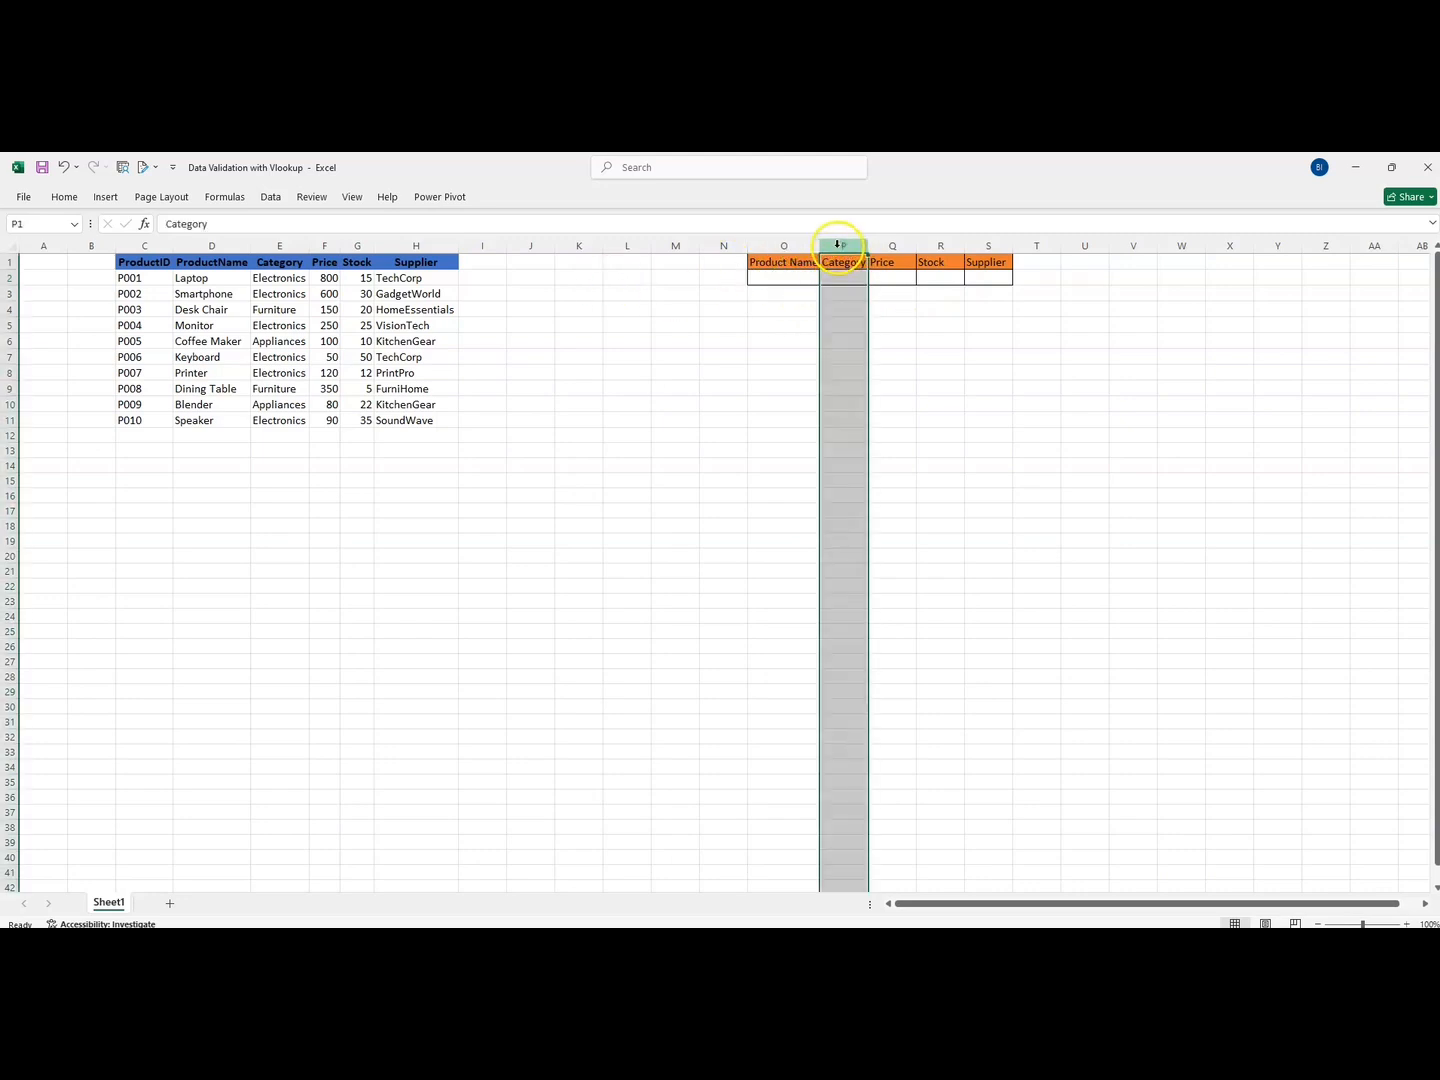
right_click(838, 246)
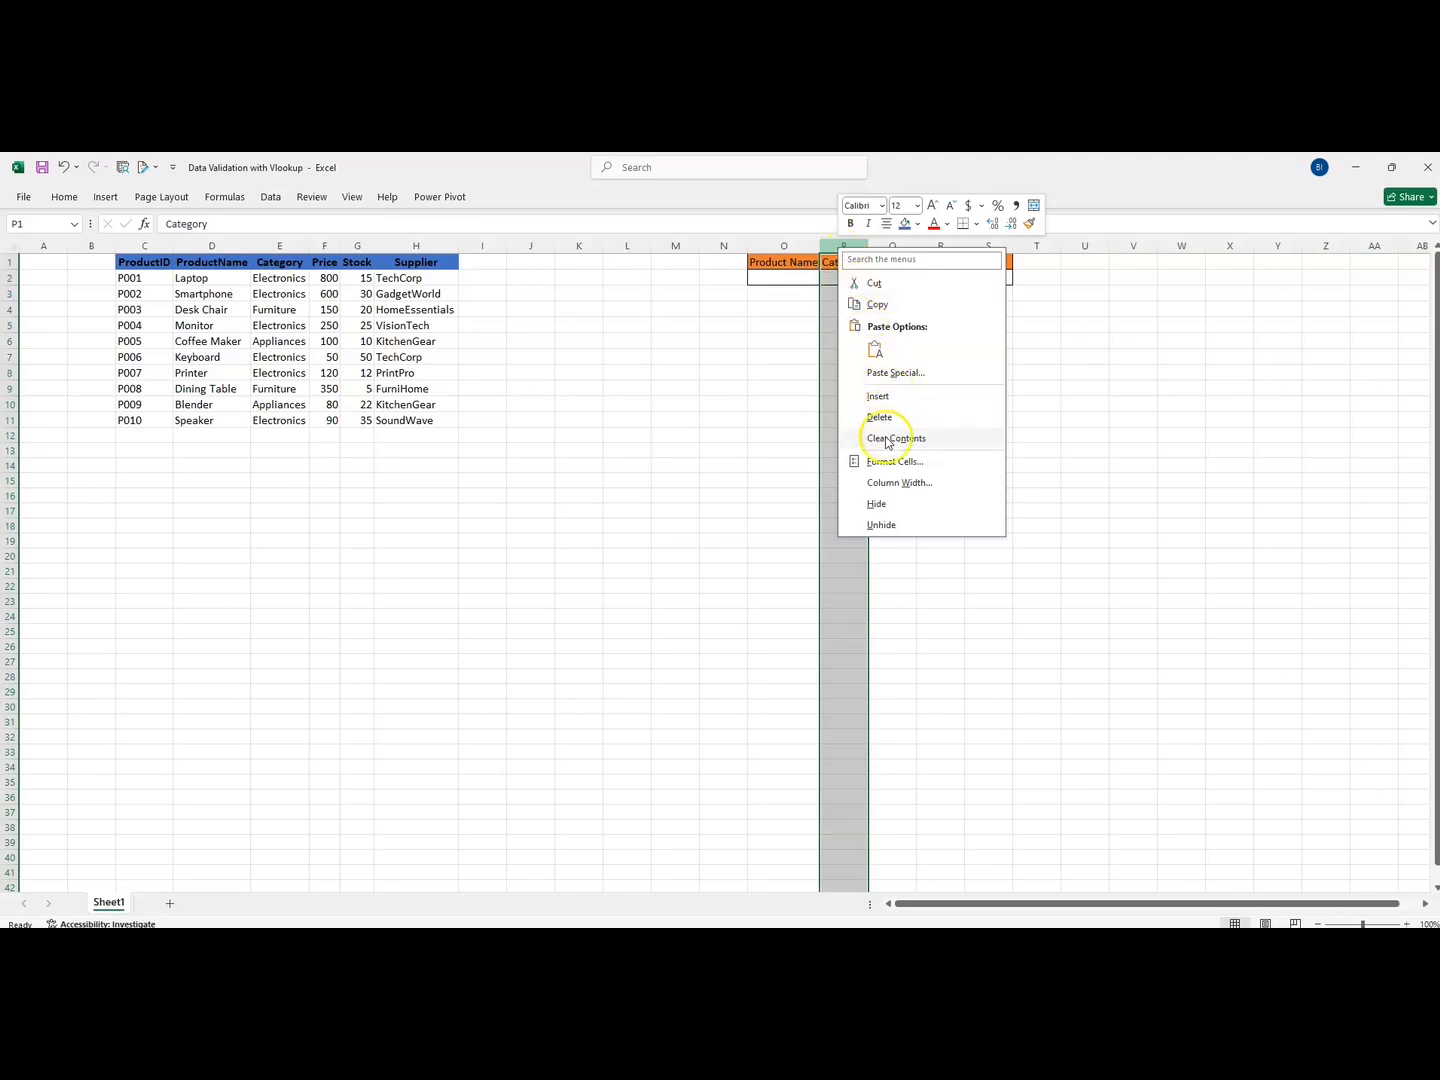
click(878, 396)
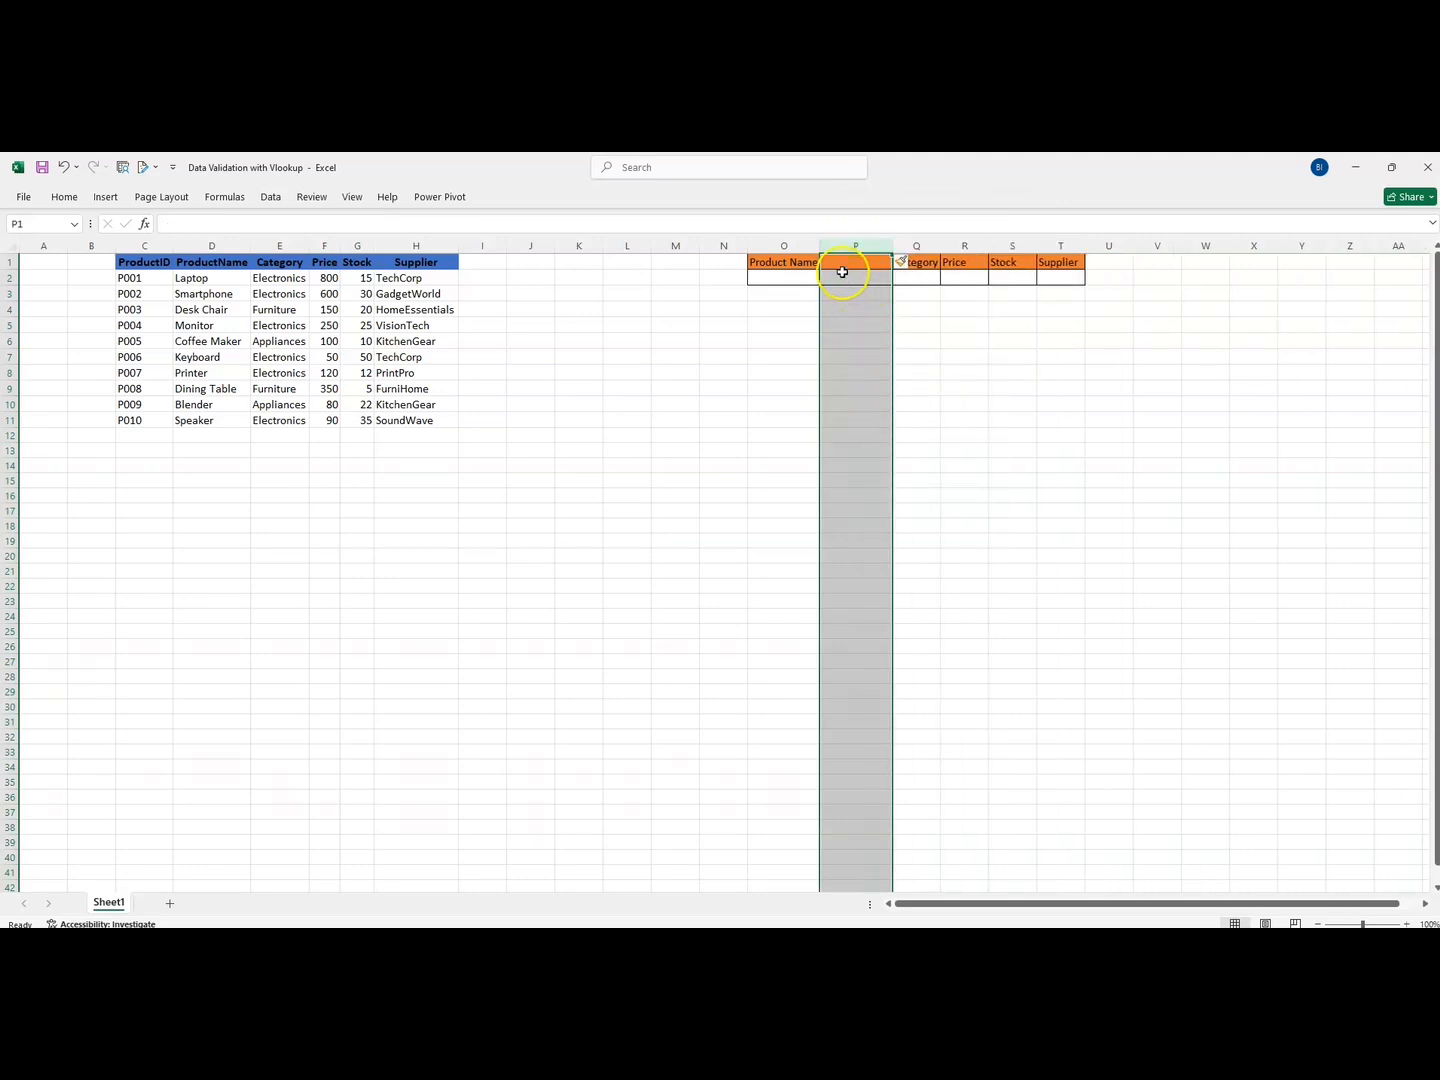
click(839, 262)
text(Product)
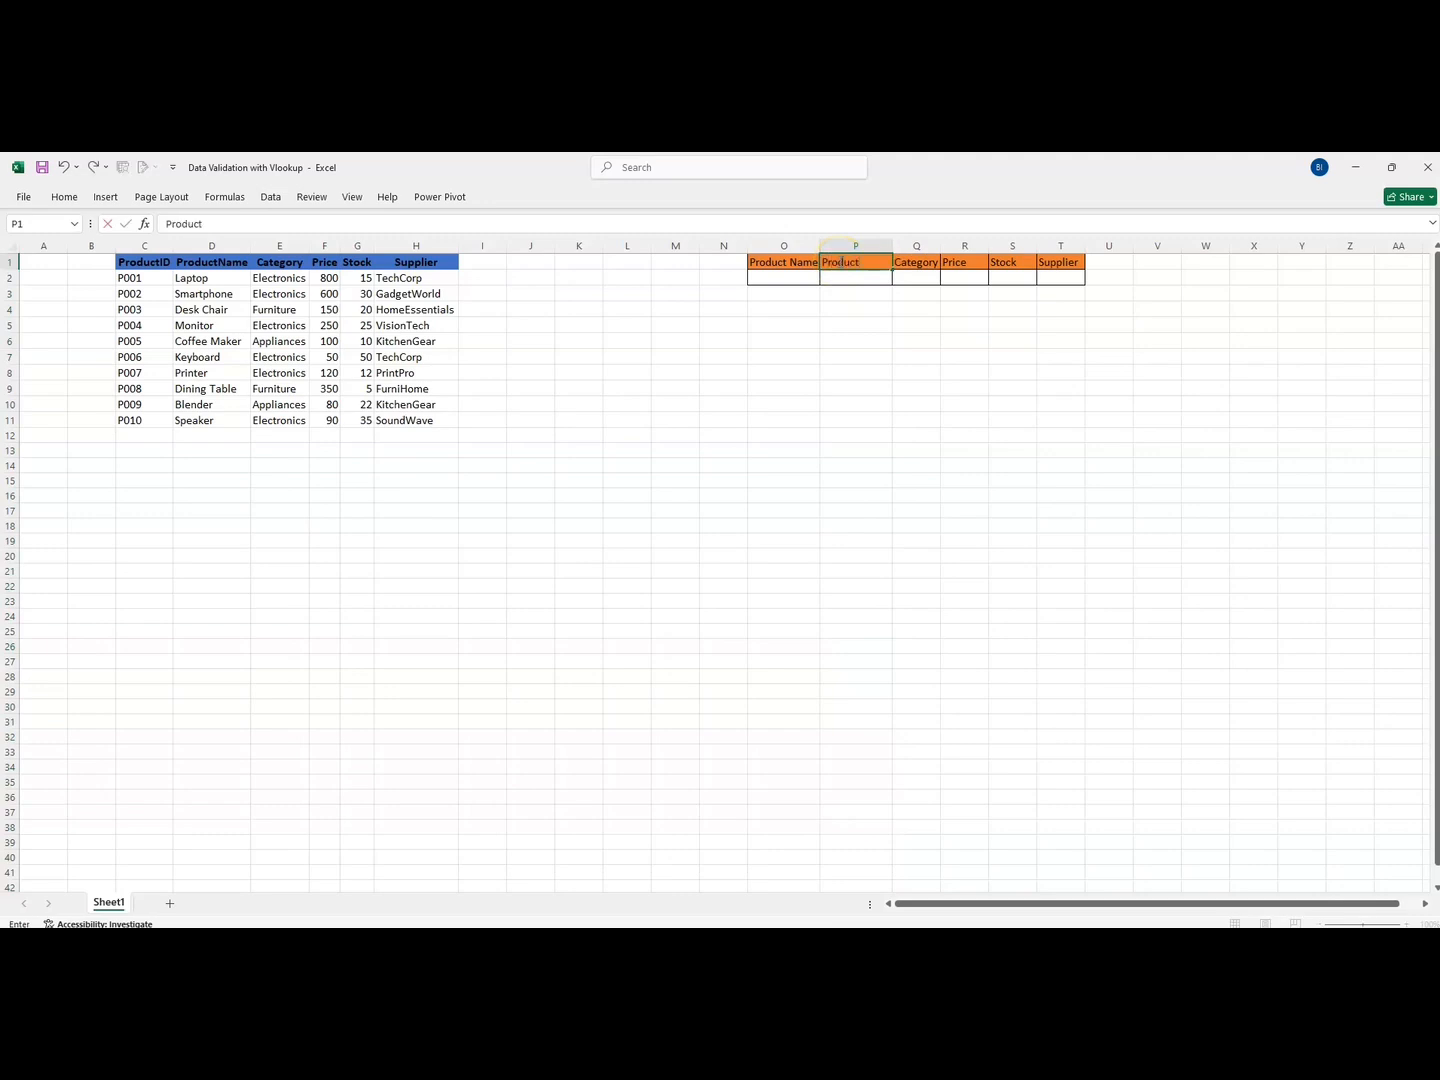
key(Return)
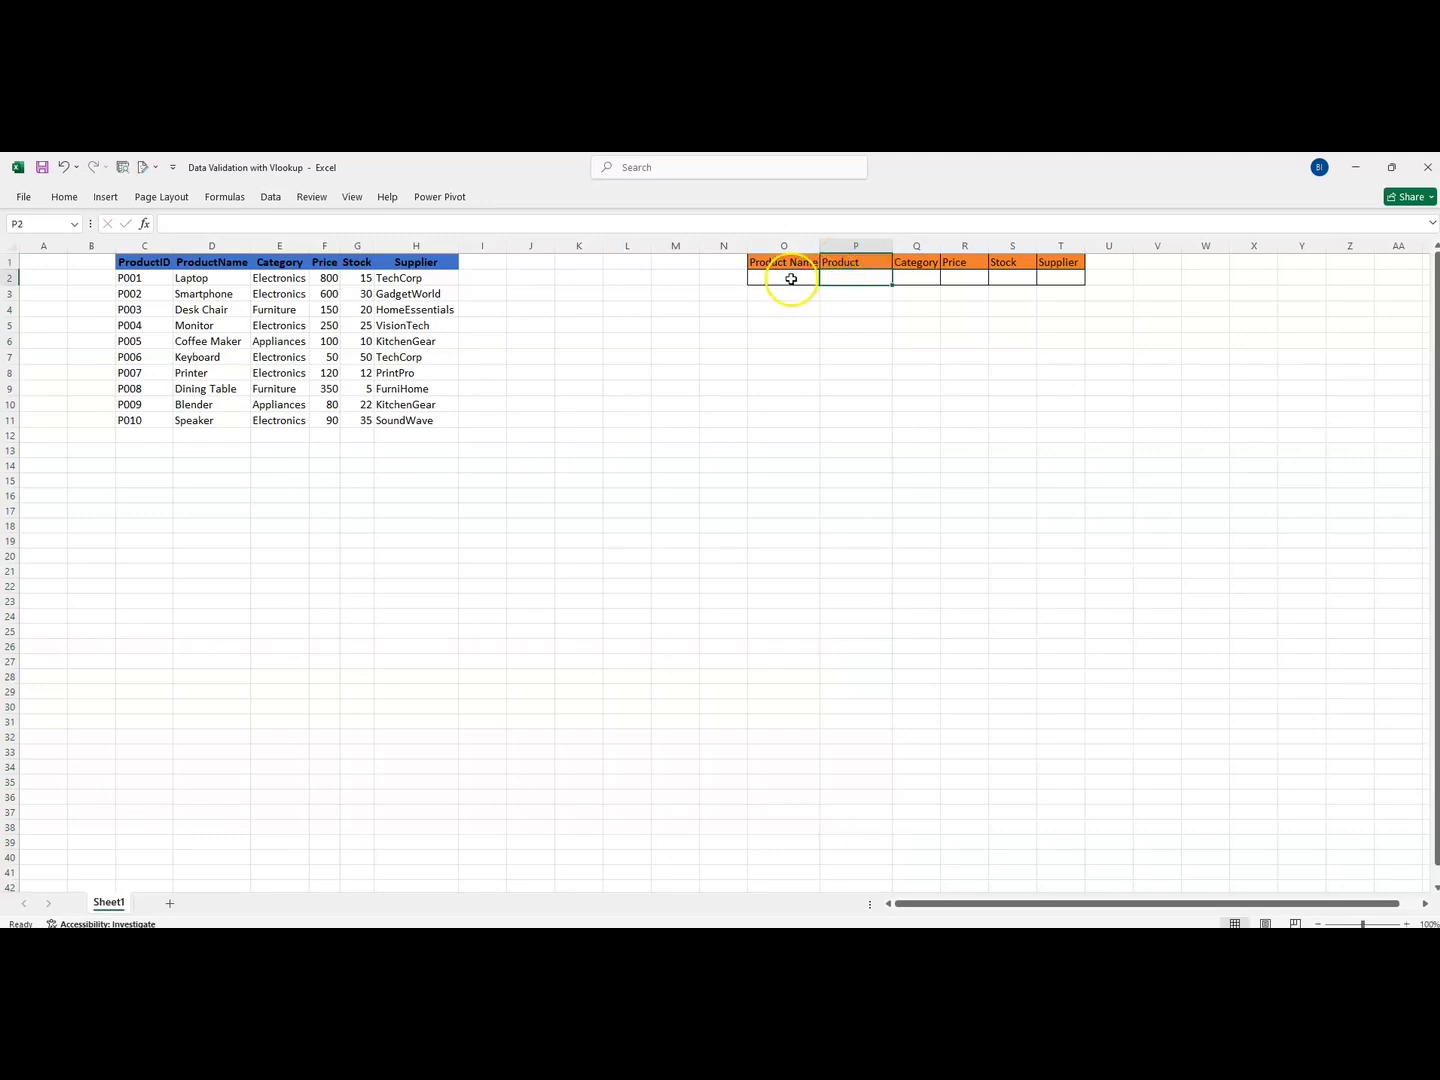
Check the ProductID values and the empty entry cells from Product through Supplier
click(789, 279)
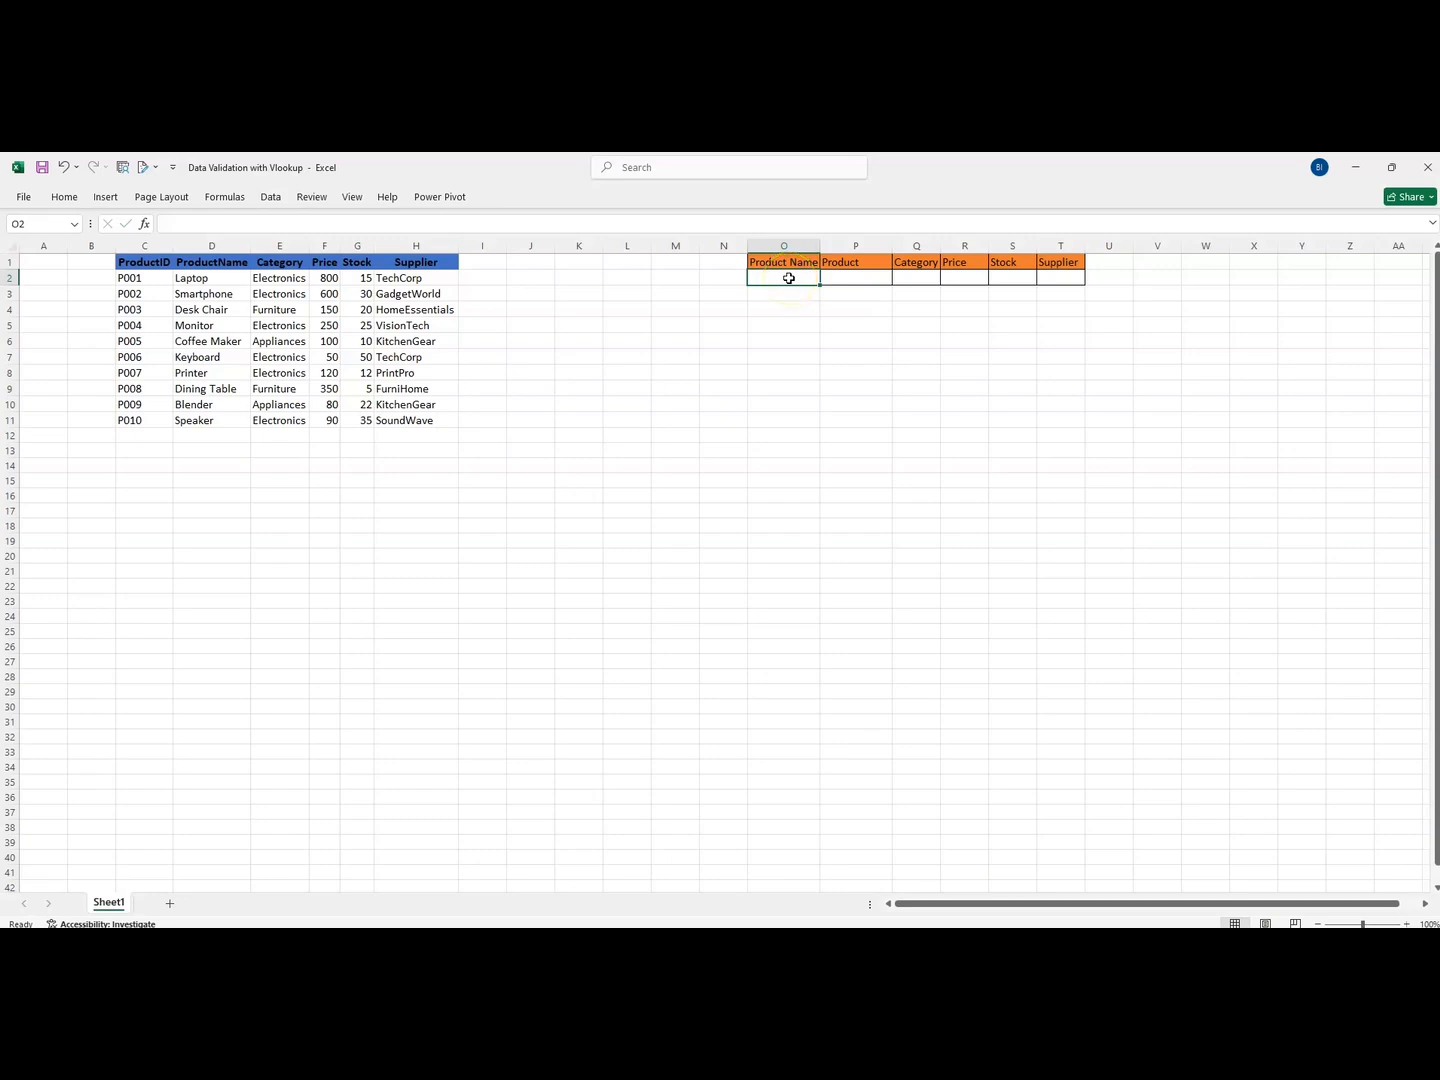
drag(140, 280, 143, 421)
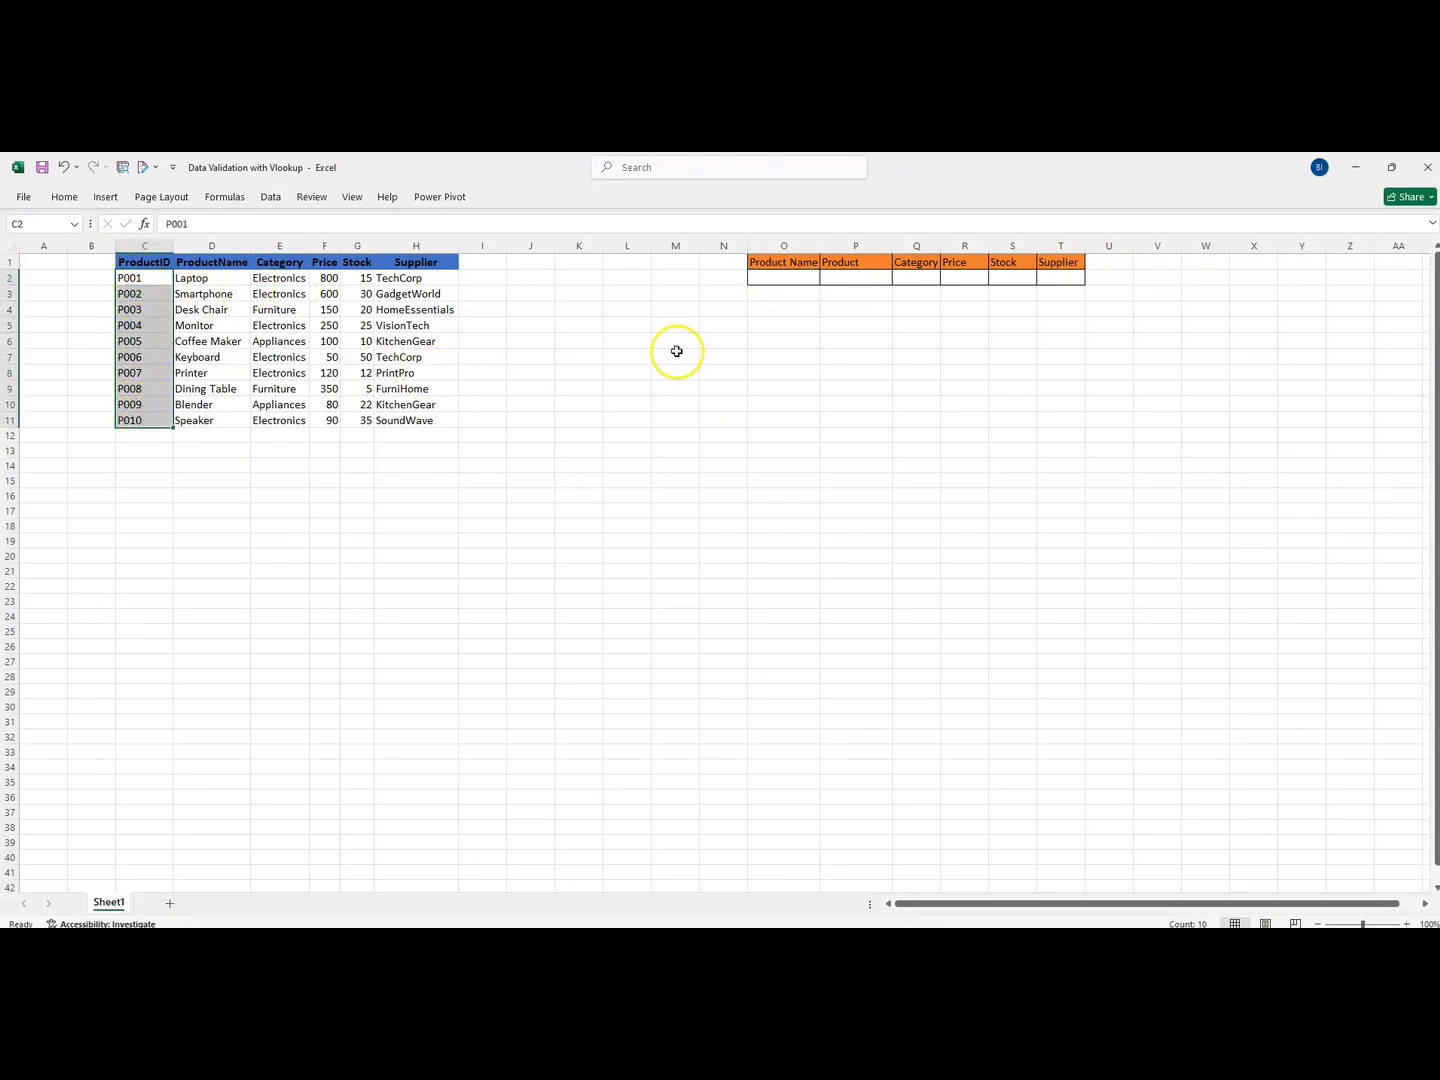
click(790, 276)
click(846, 281)
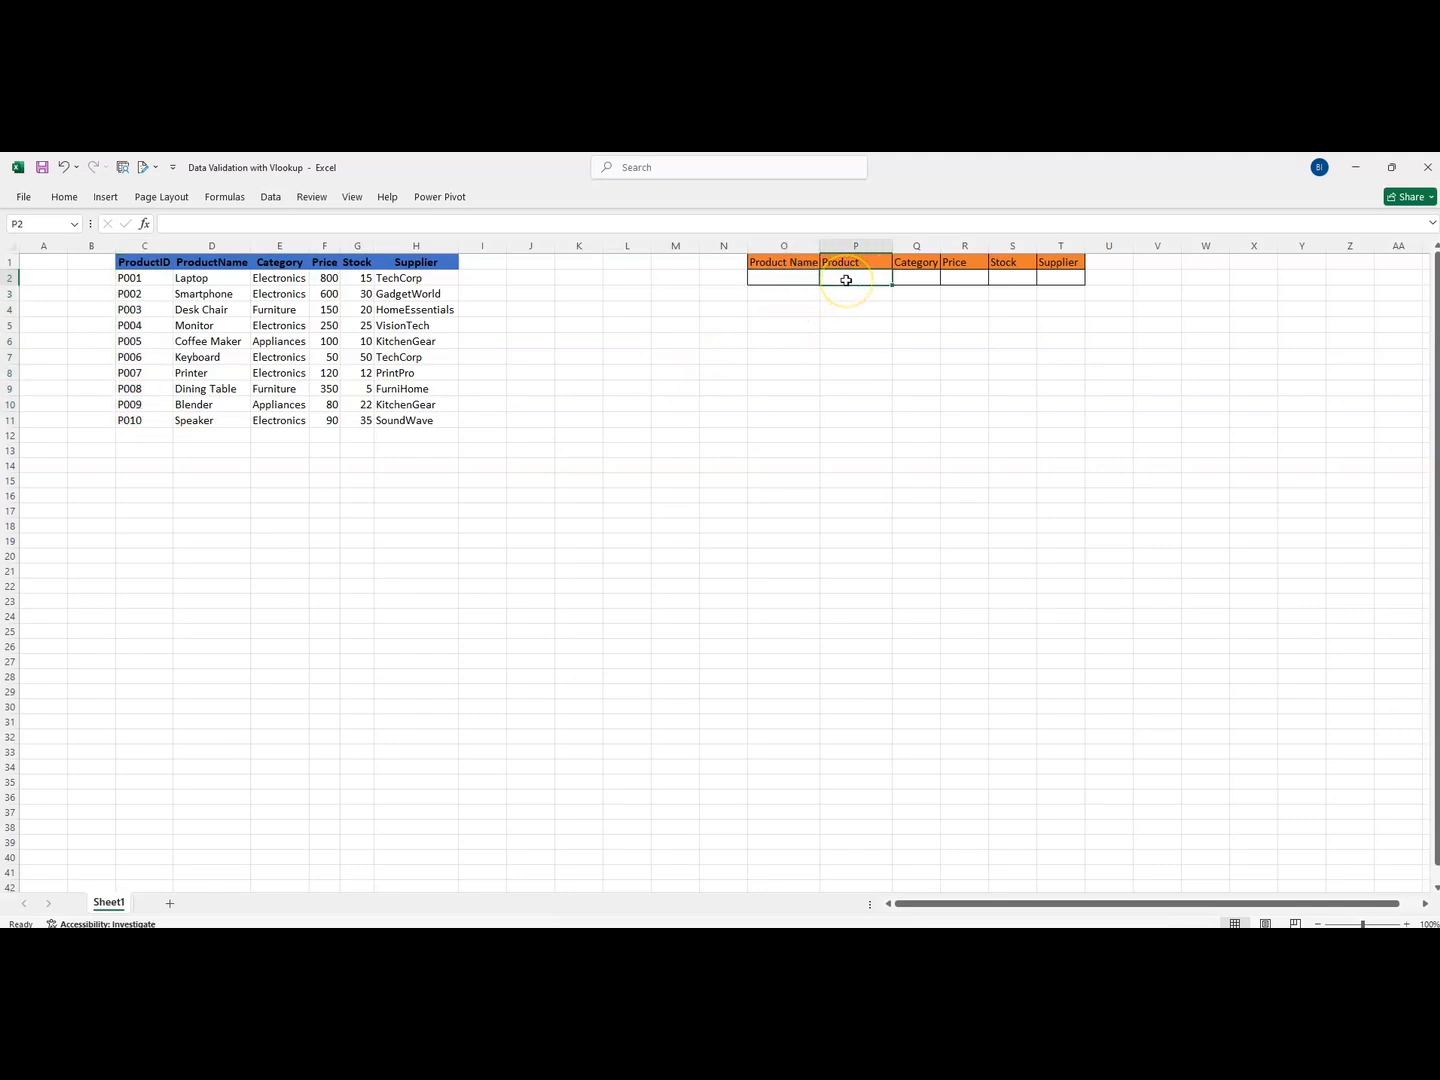
click(923, 280)
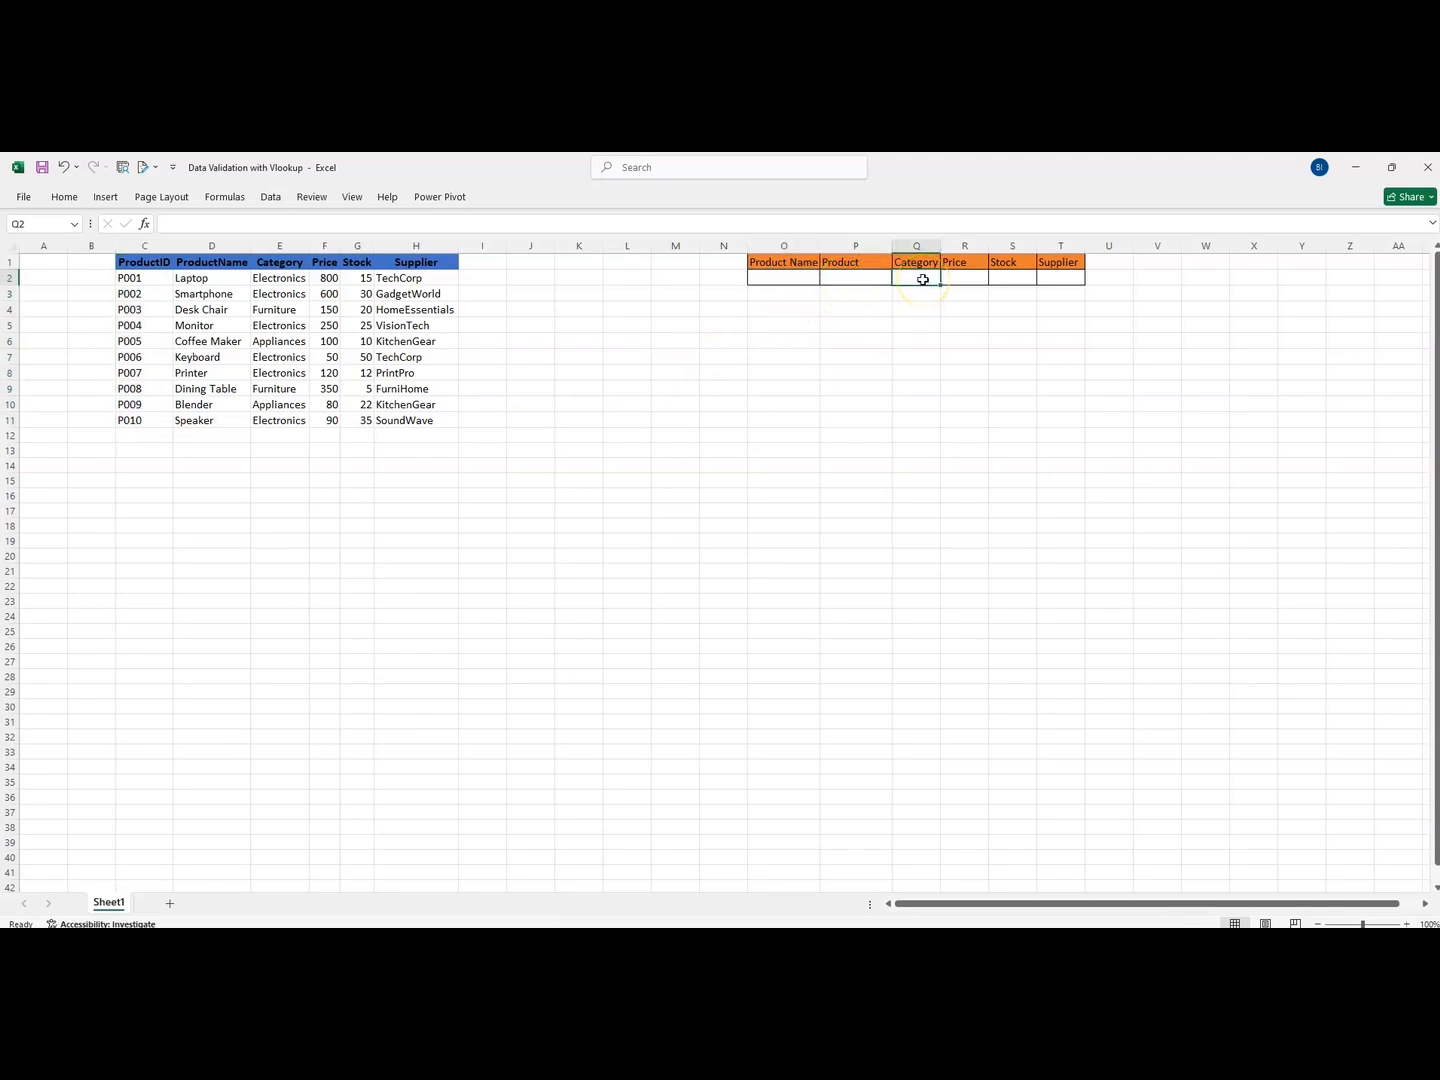
click(955, 280)
click(1008, 284)
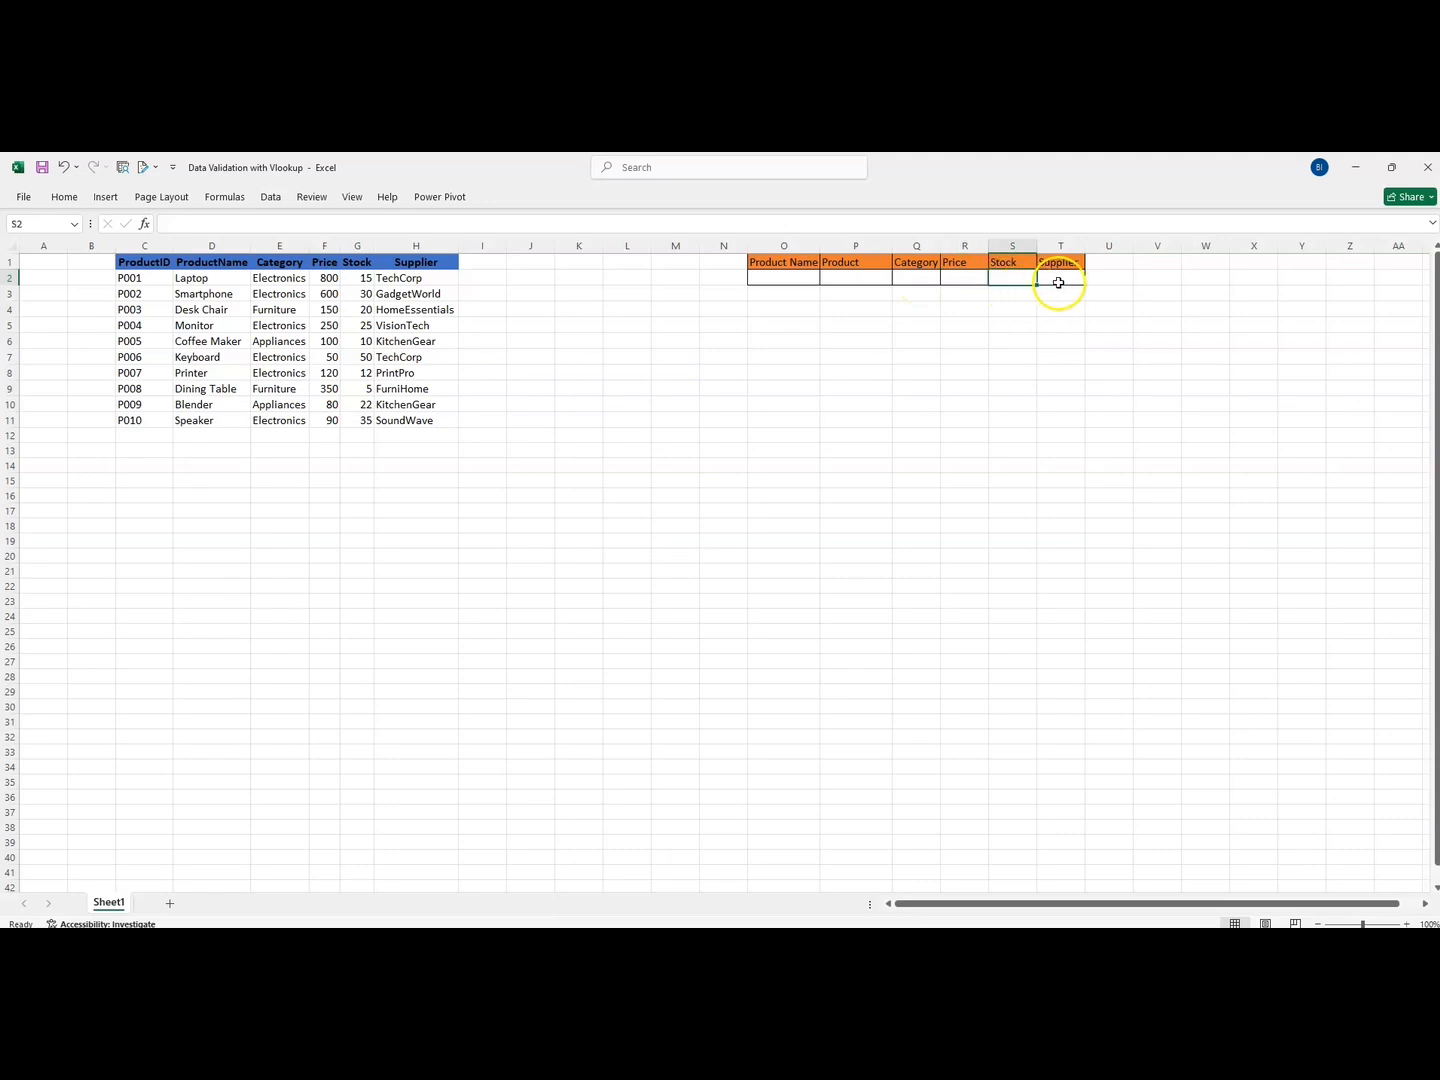
click(1059, 283)
click(773, 280)
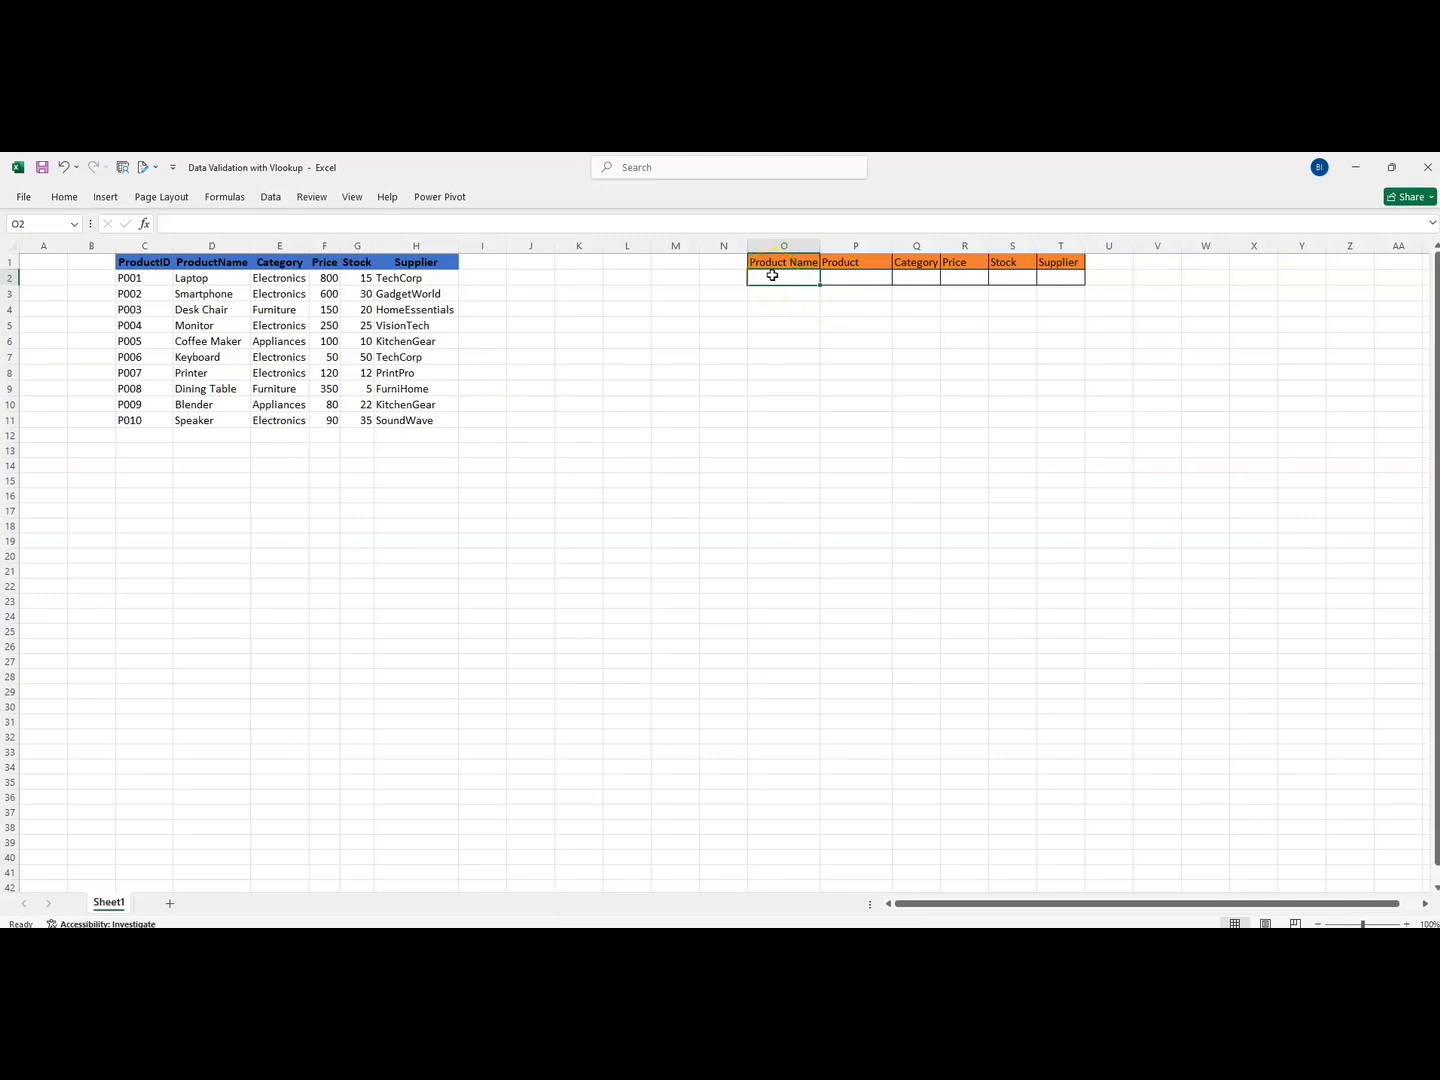
Set O2's Data Validation to allow a List sourced from =$C$2:$C$11
click(271, 200)
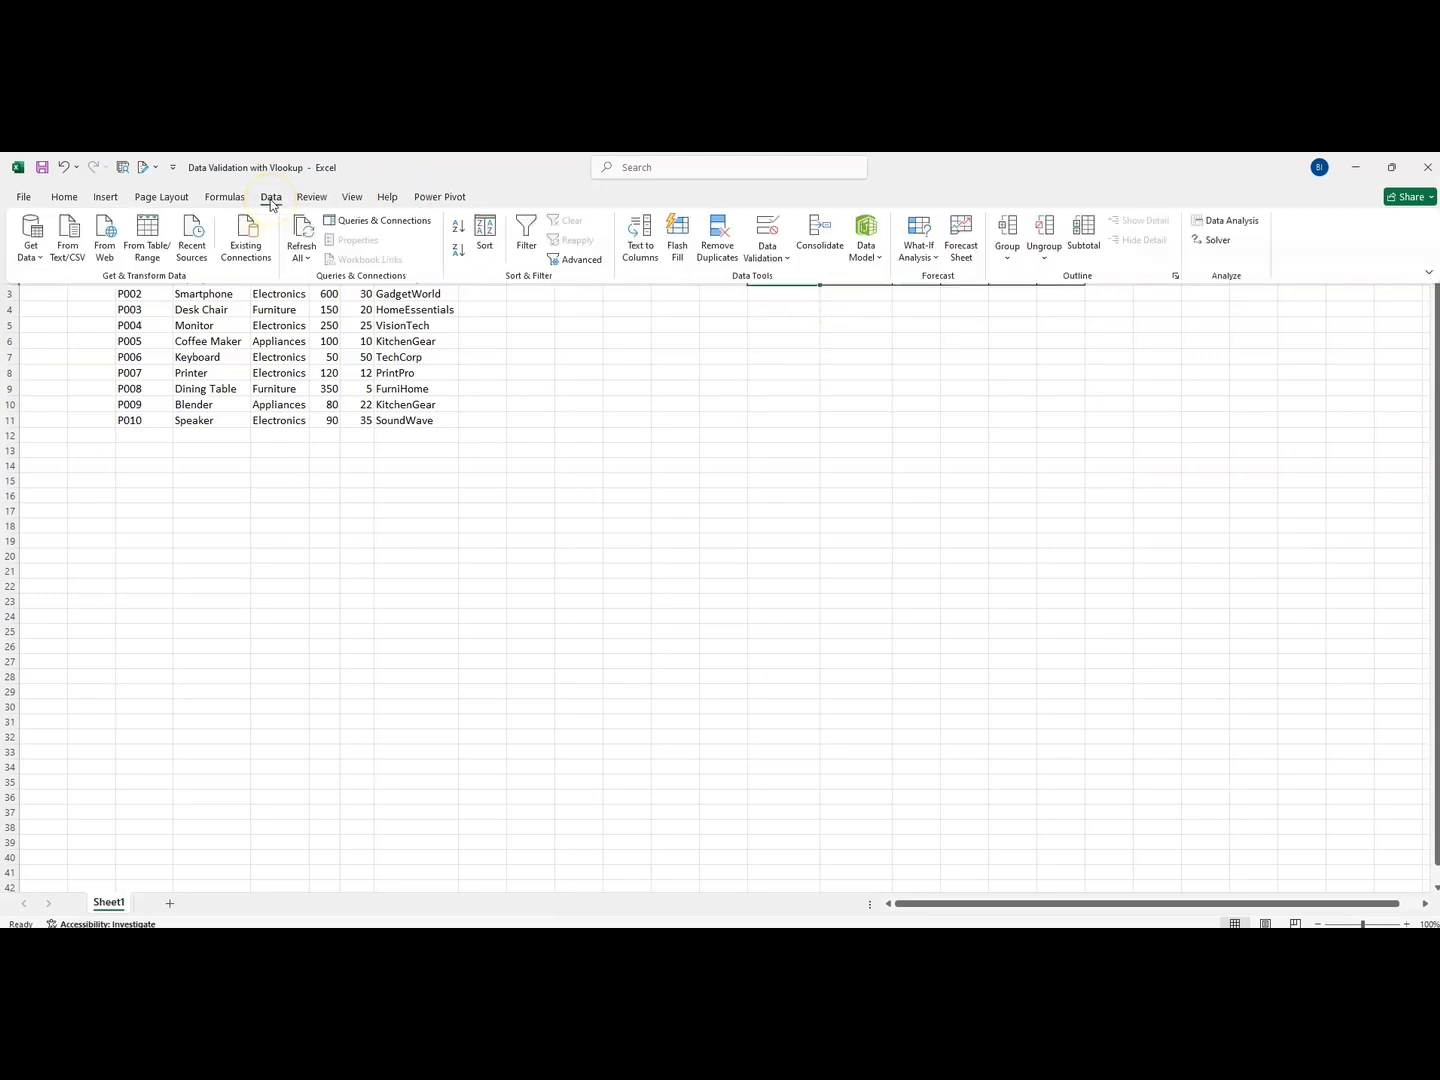
click(787, 256)
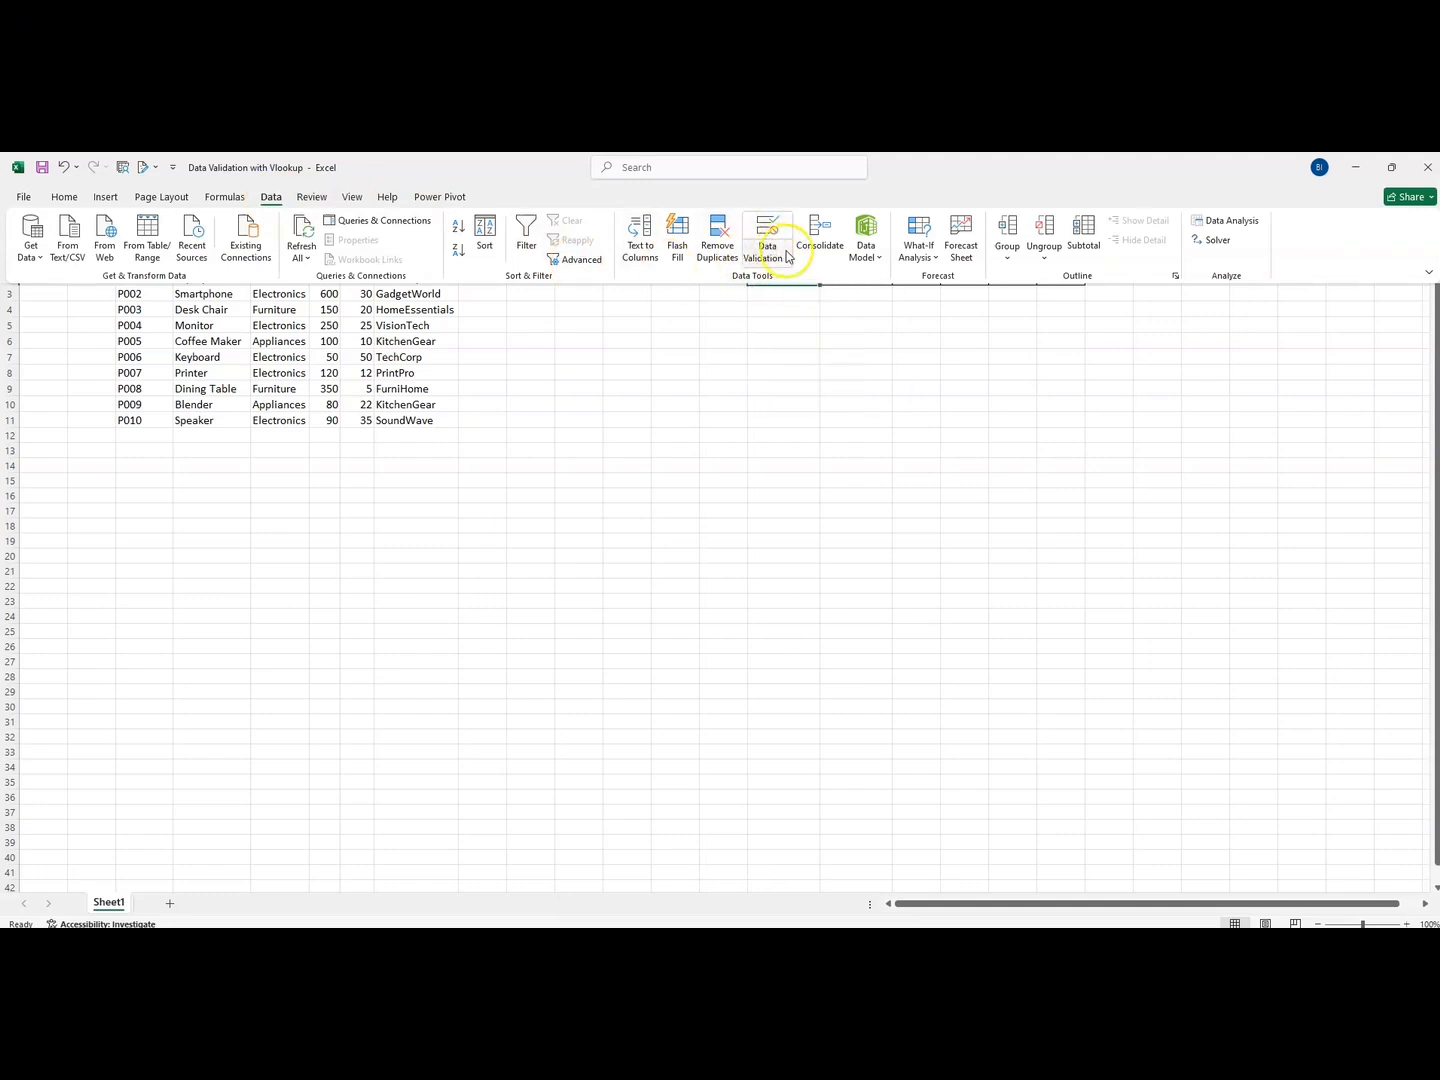
click(786, 257)
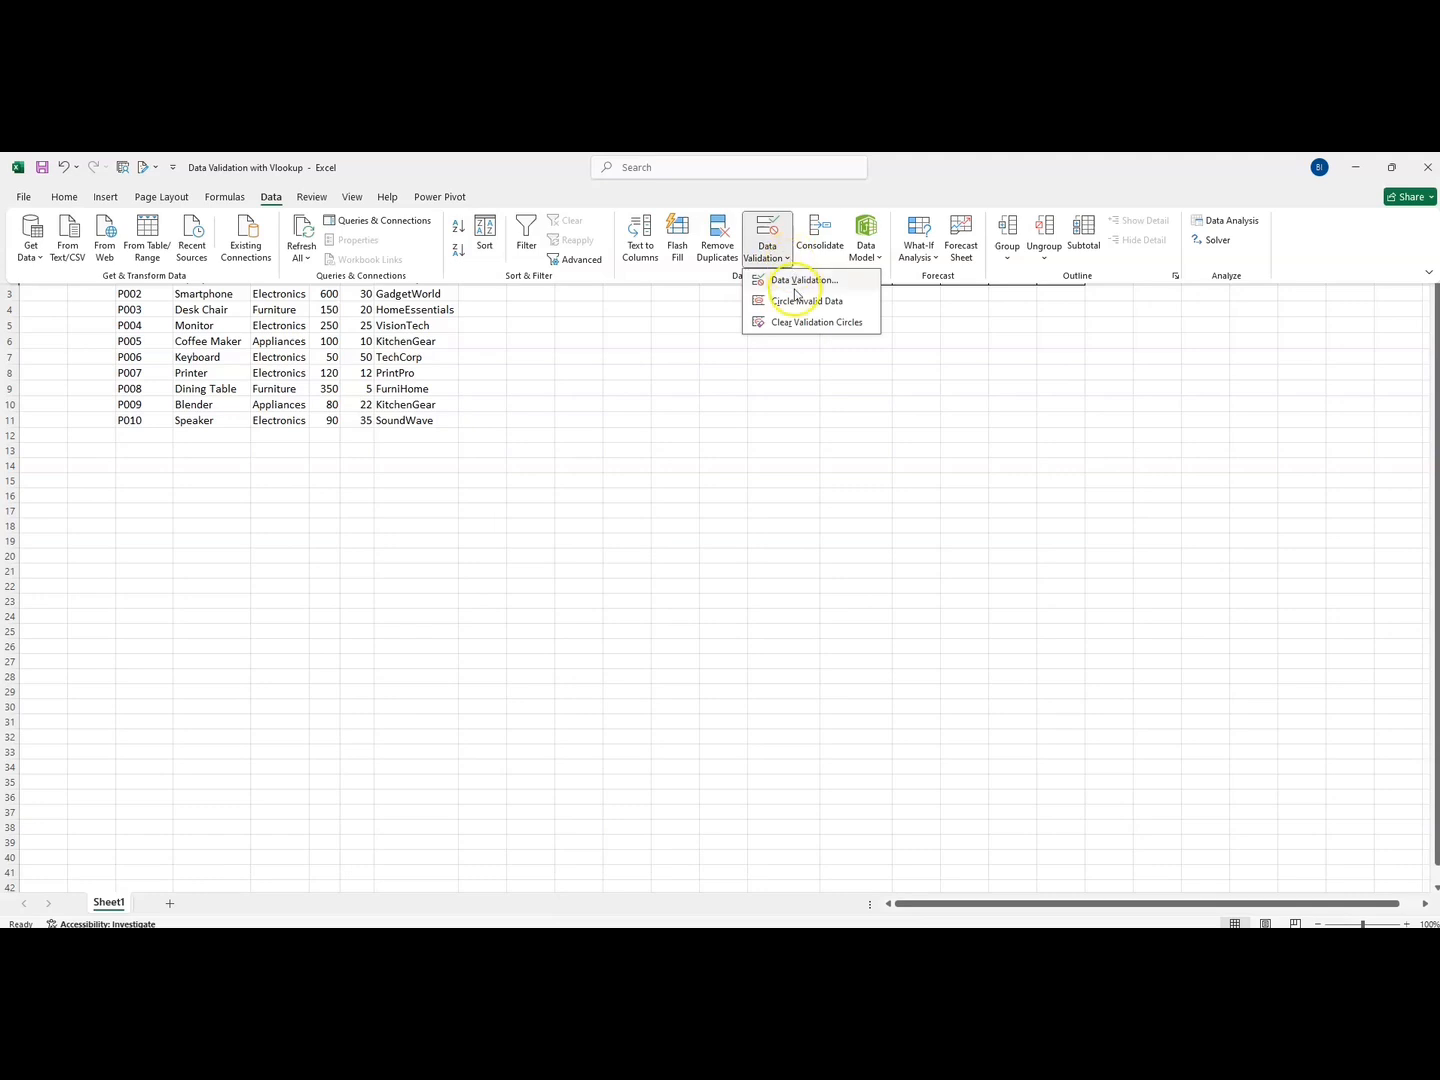
click(797, 284)
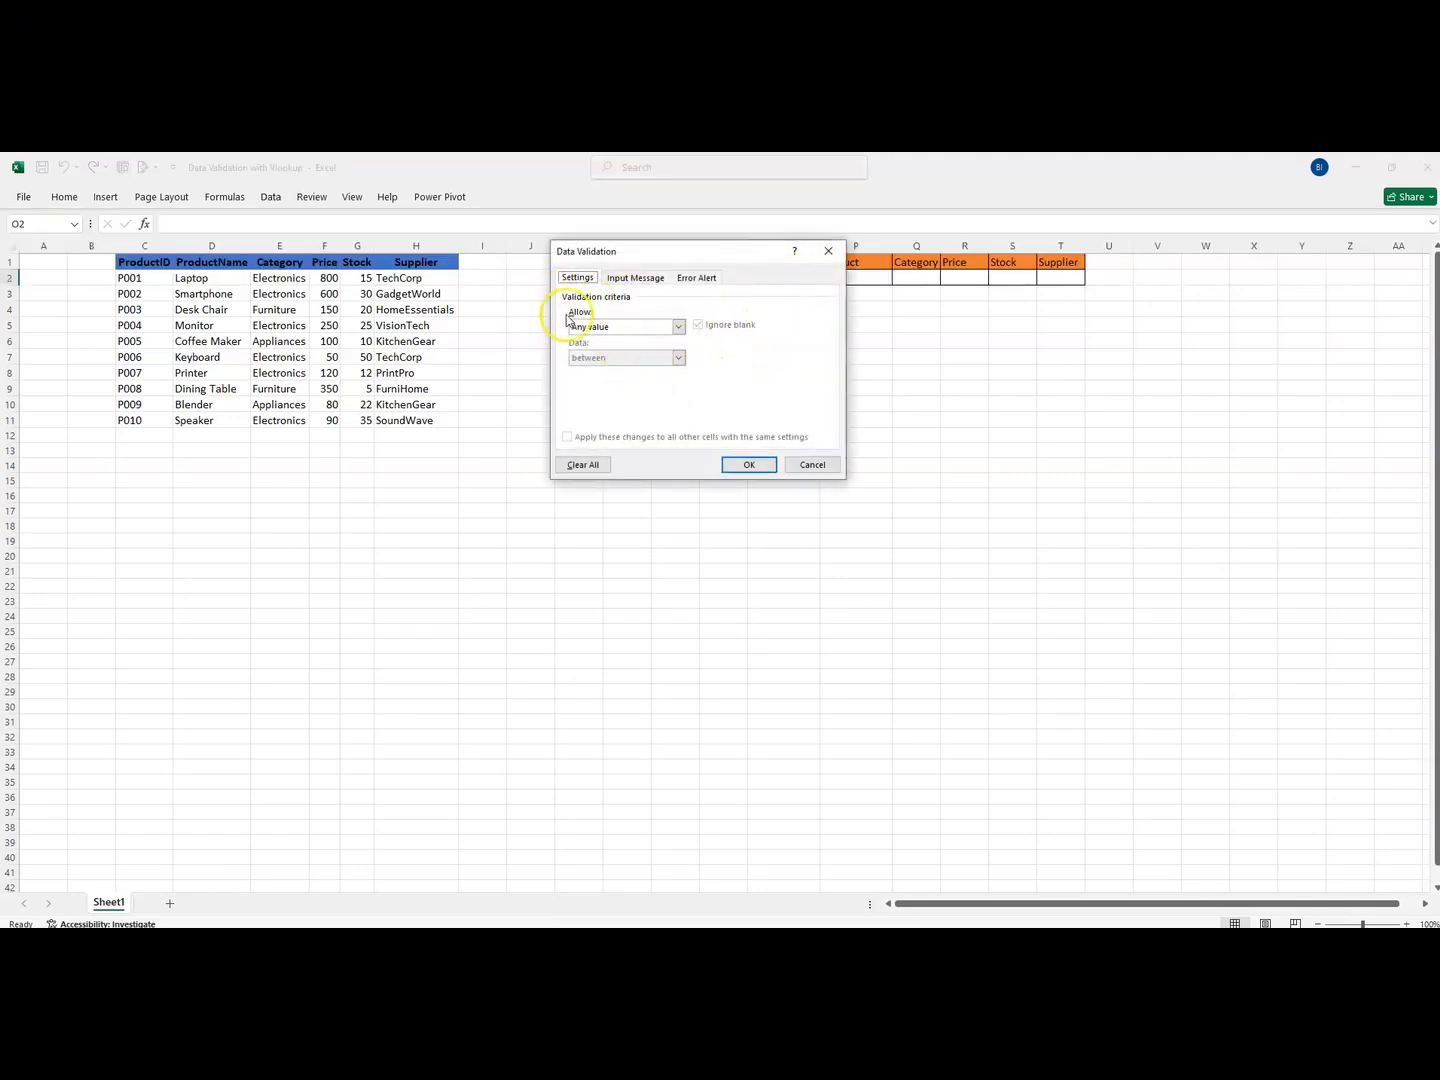
click(680, 334)
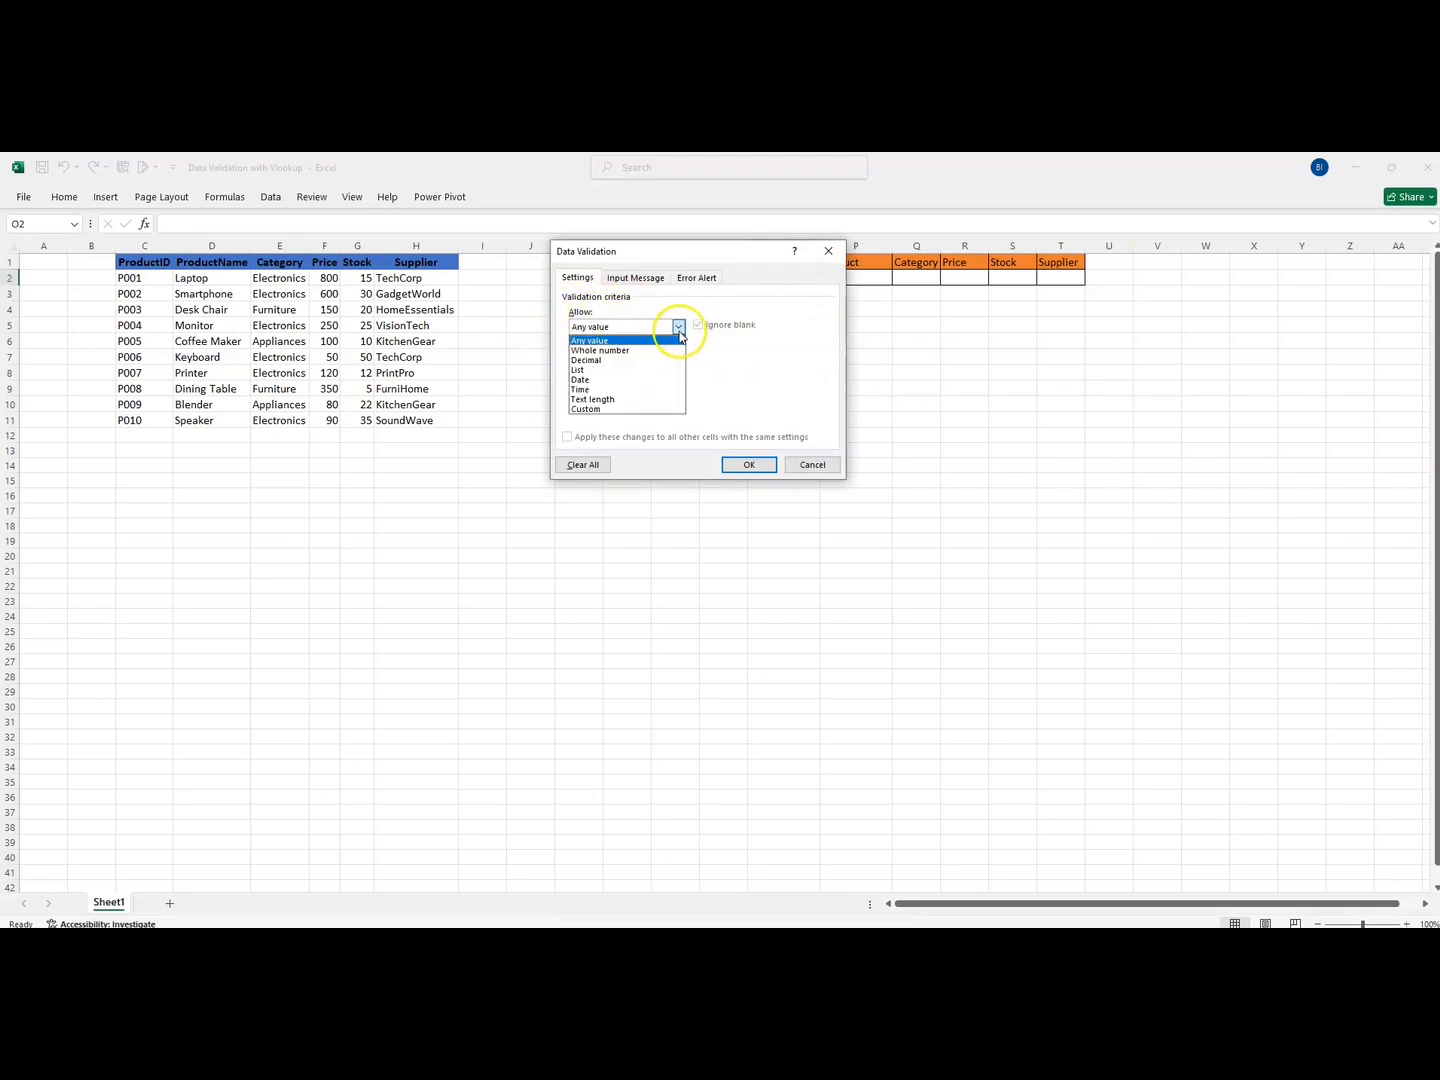
click(616, 372)
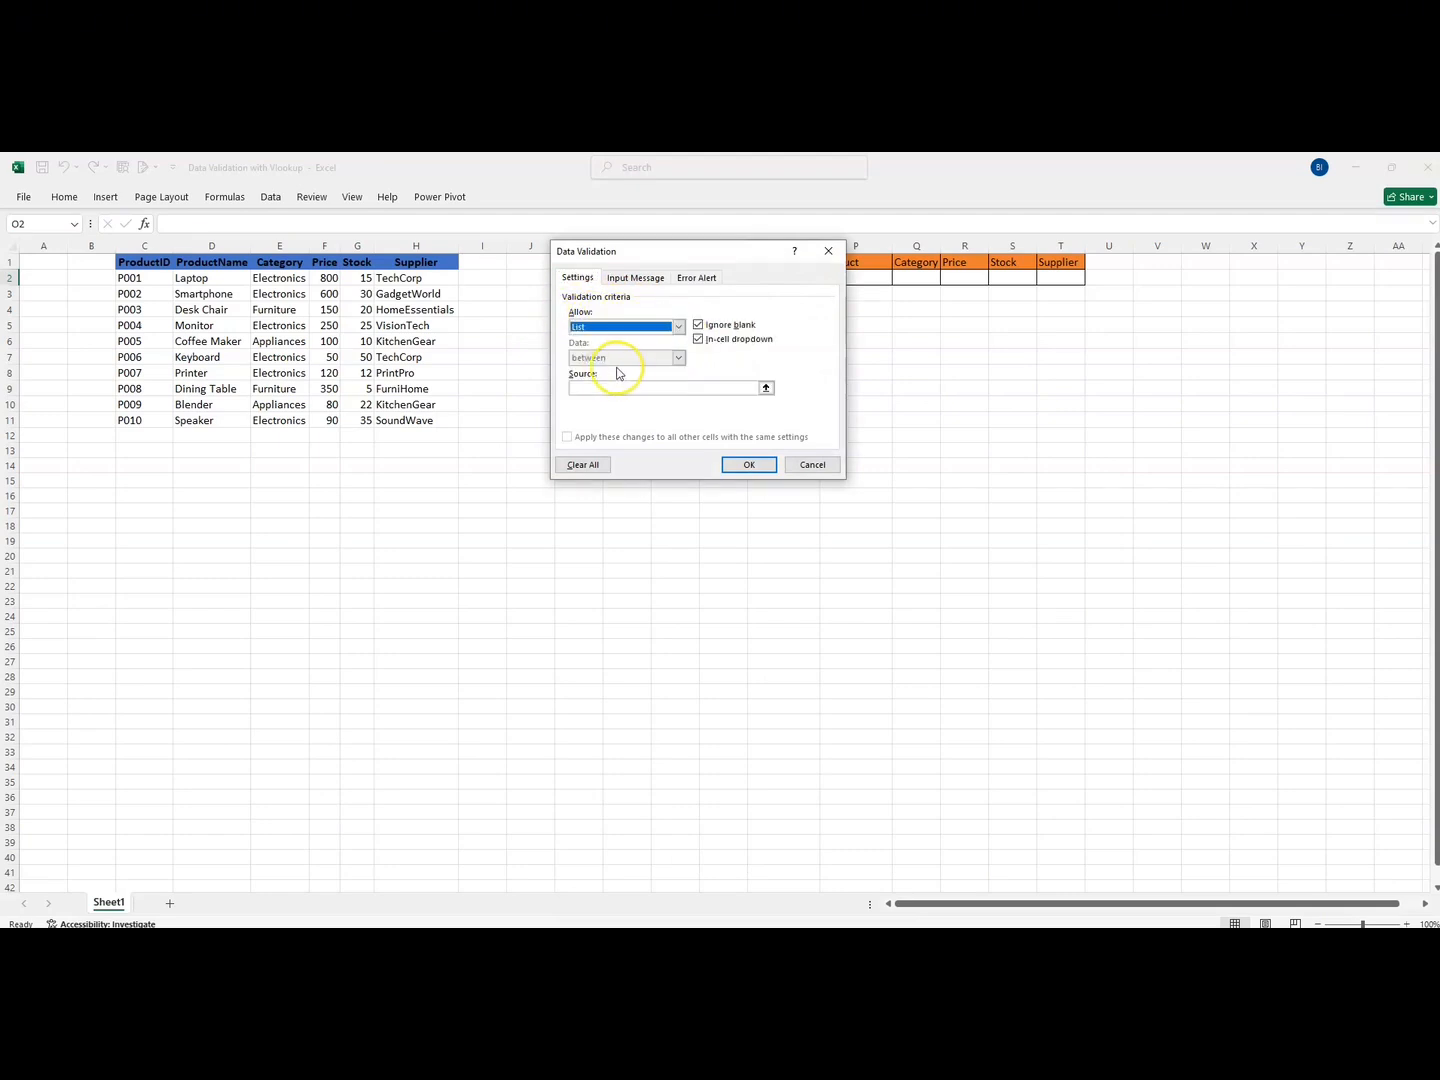
click(767, 388)
drag(132, 280, 140, 418)
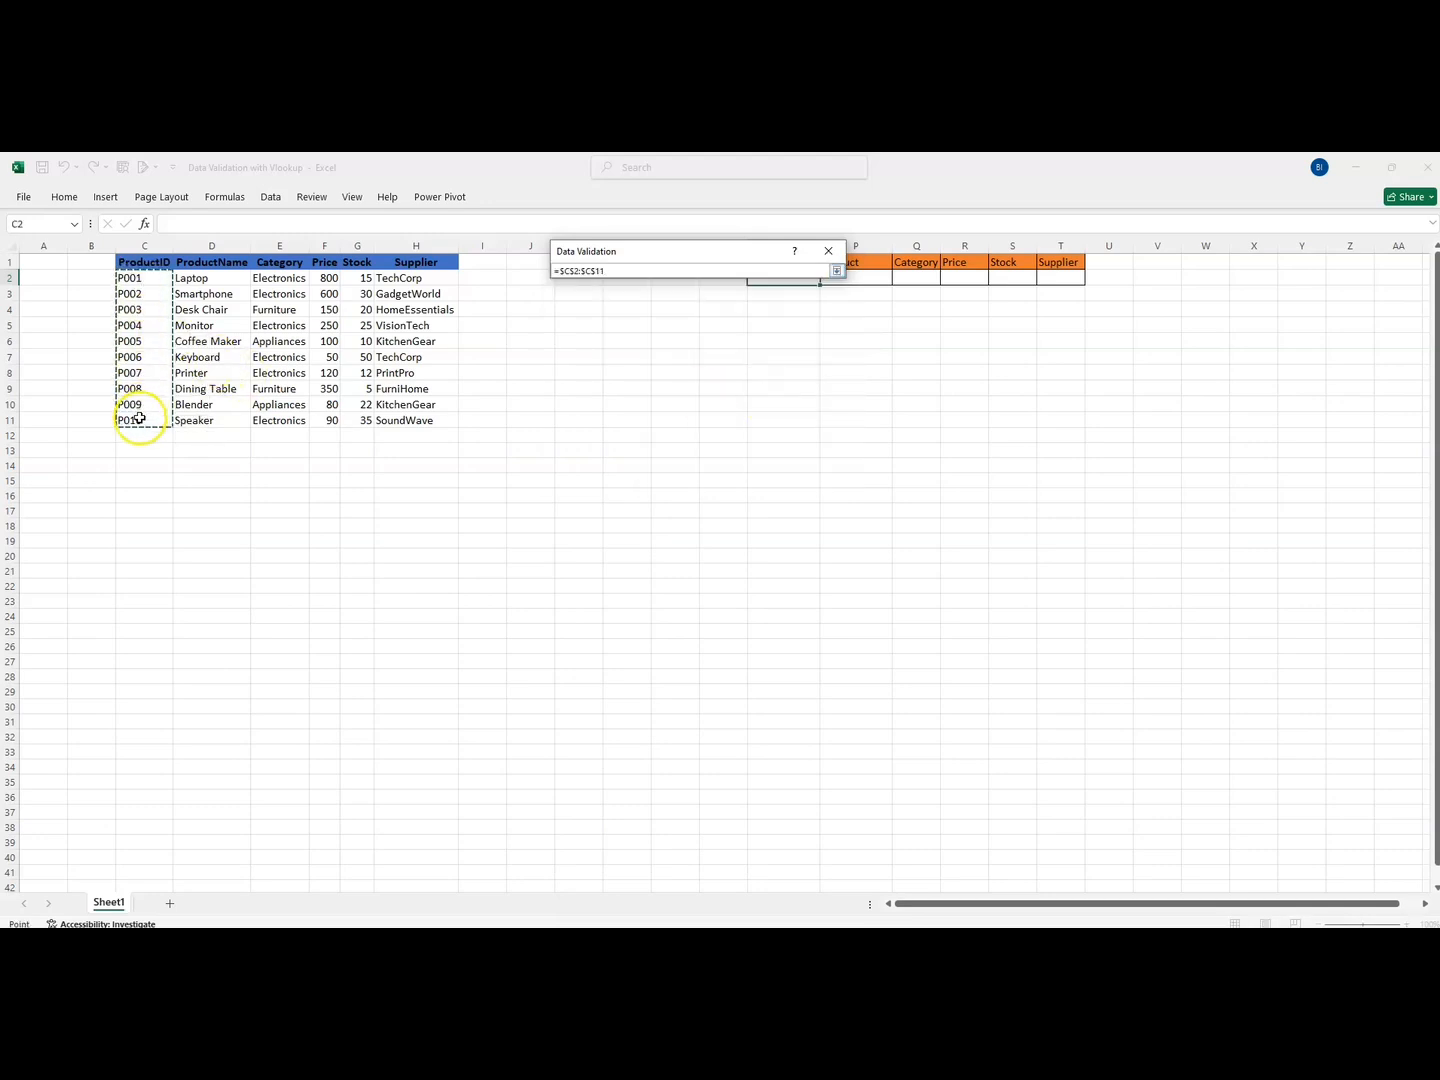
click(836, 270)
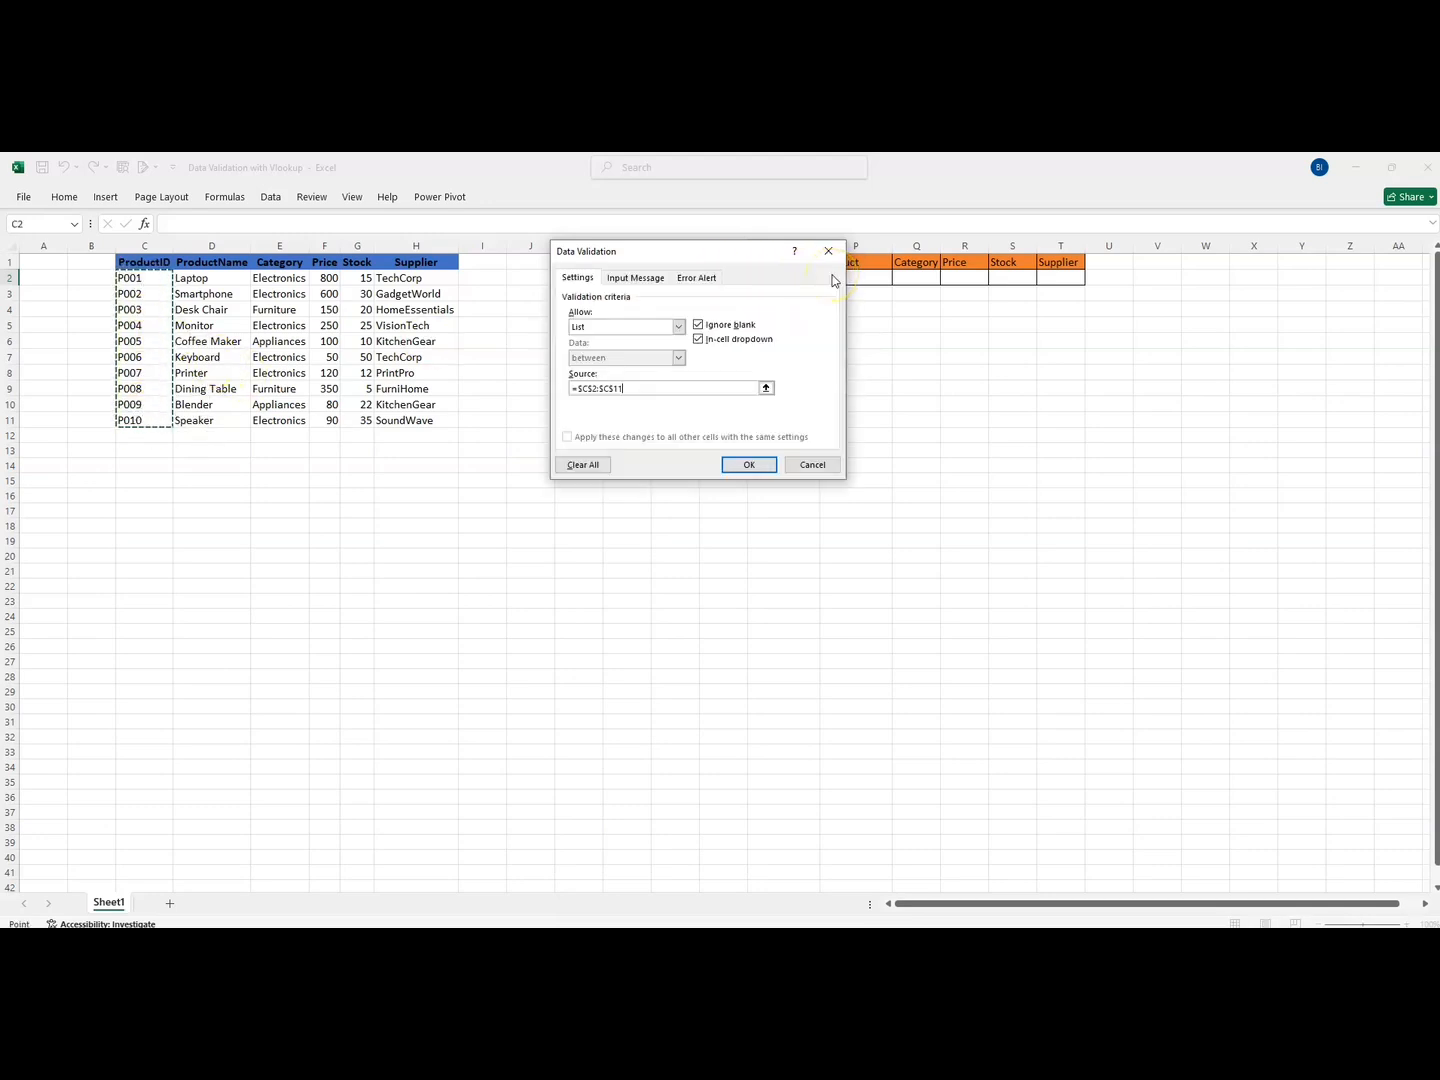
Add an 'Information' input message and a Stop alert titled 'Warning', both reading 'Pick from the list.'
click(636, 278)
click(623, 347)
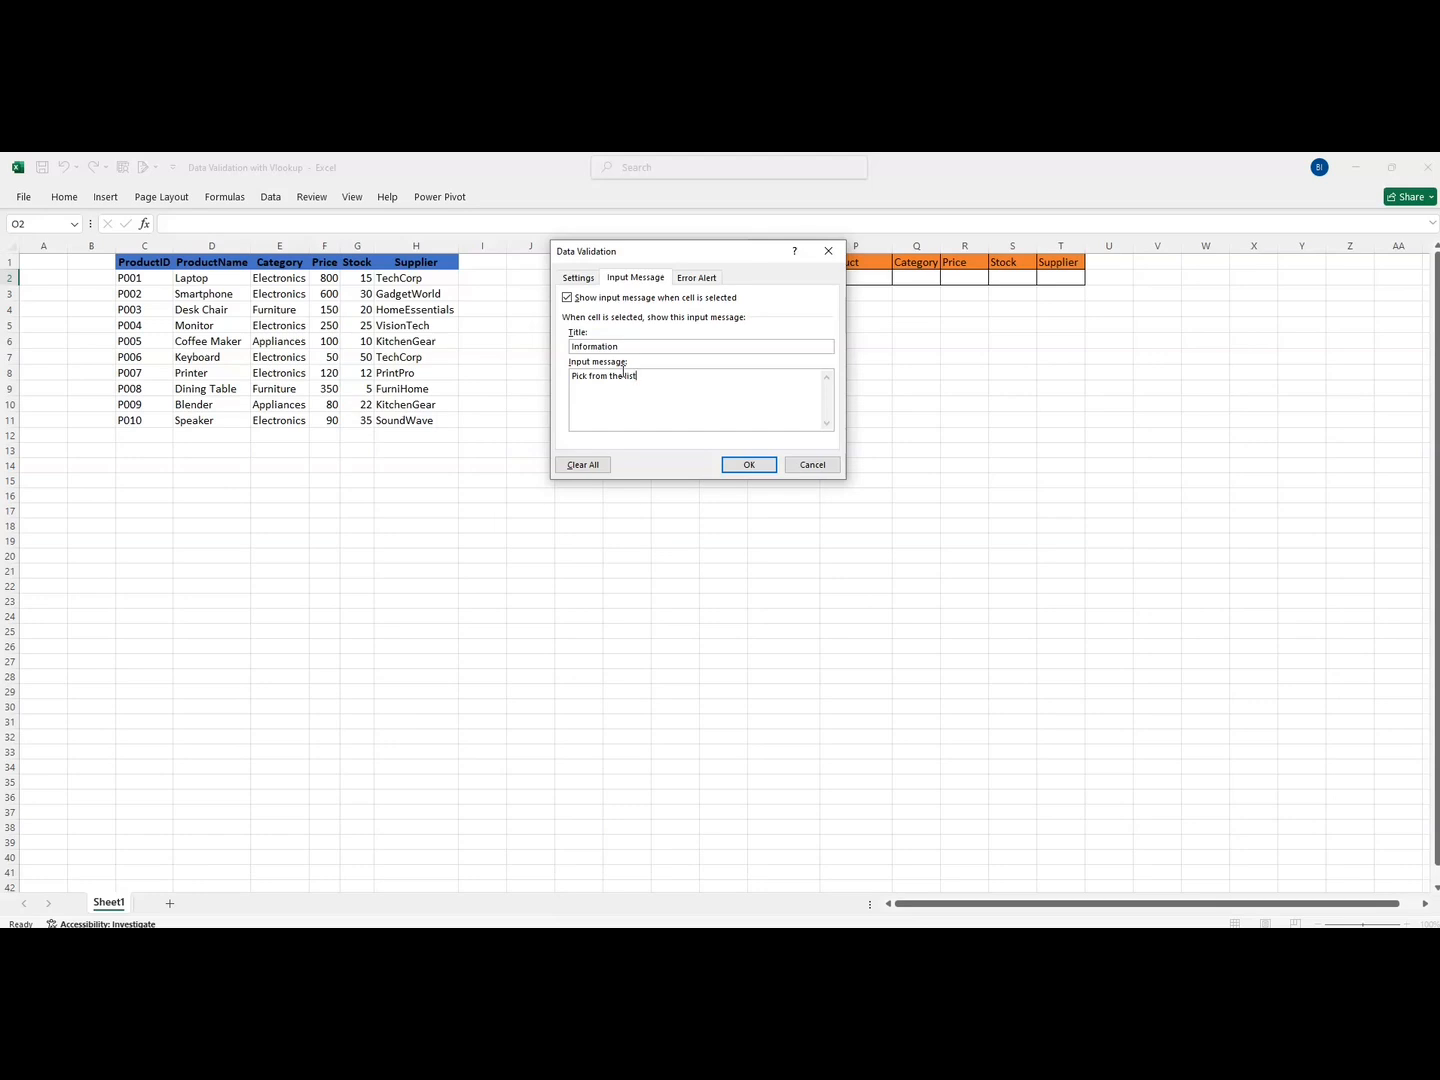
click(697, 277)
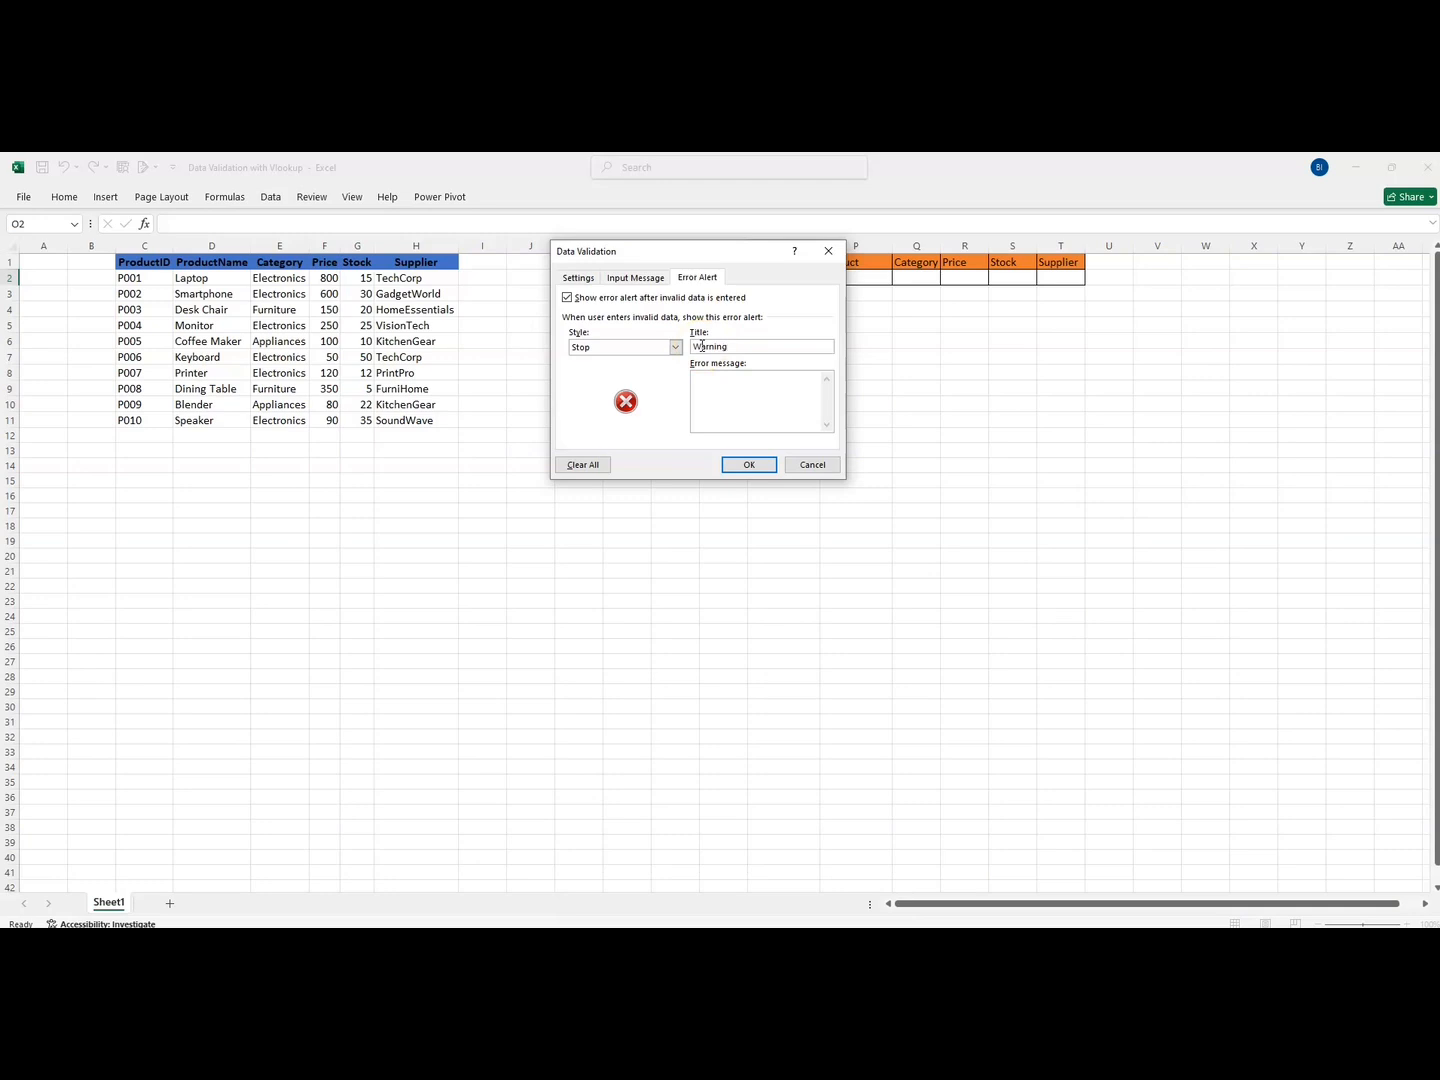
click(708, 386)
Apply the validation rule and pick P001 from O2's new dropdown
click(750, 464)
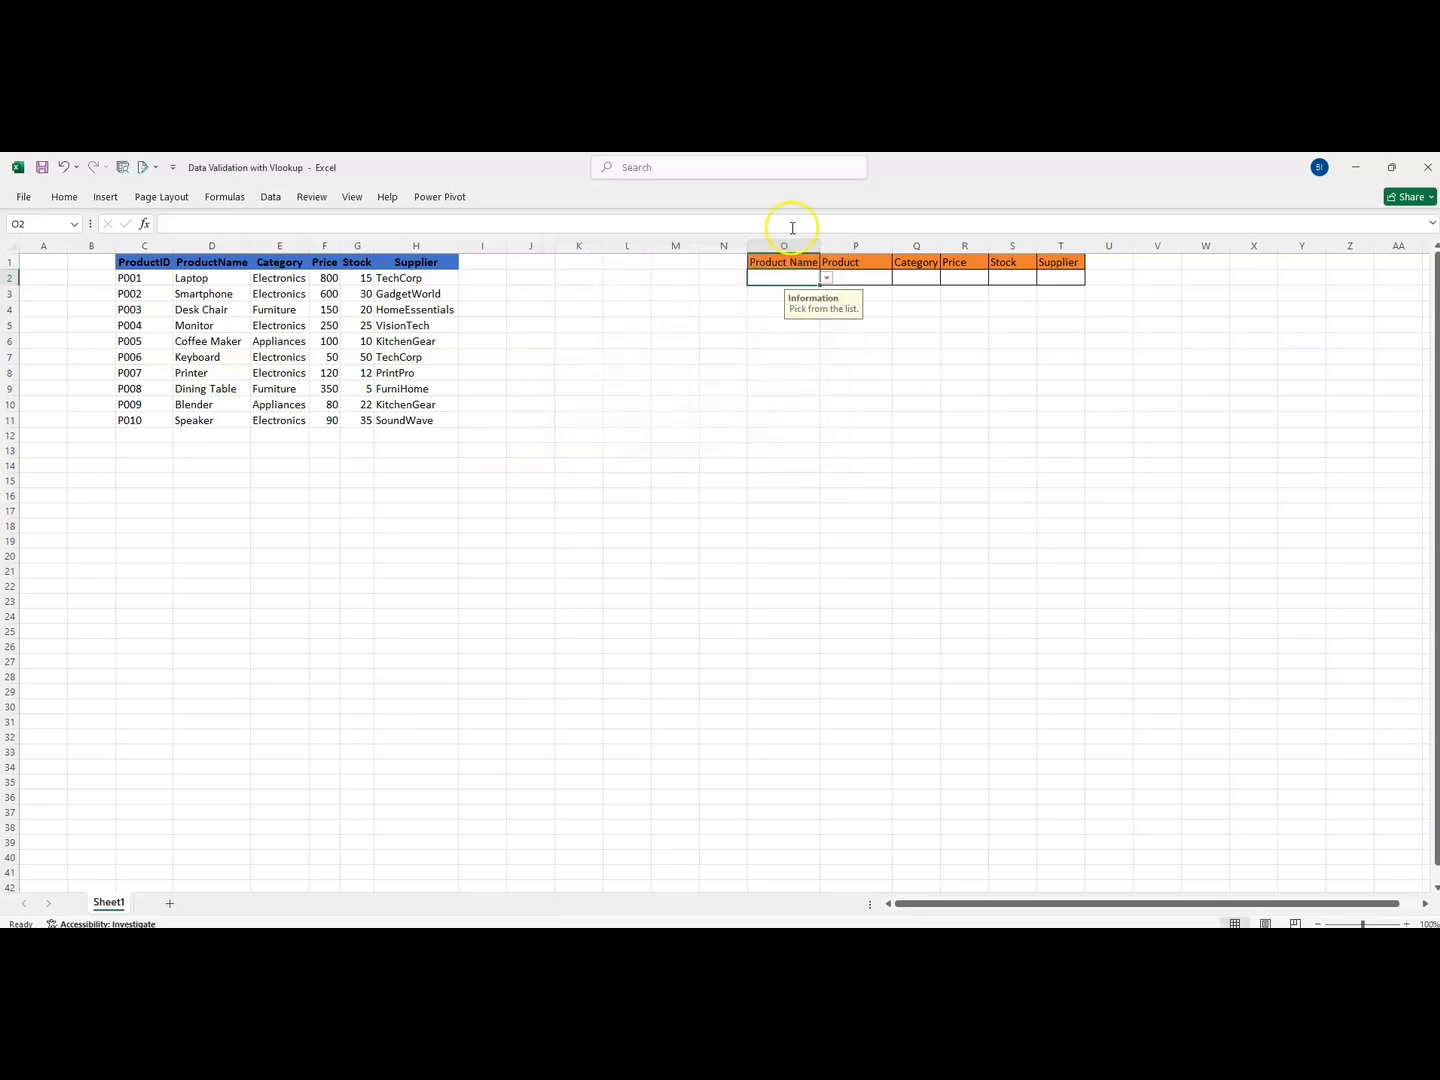
click(825, 280)
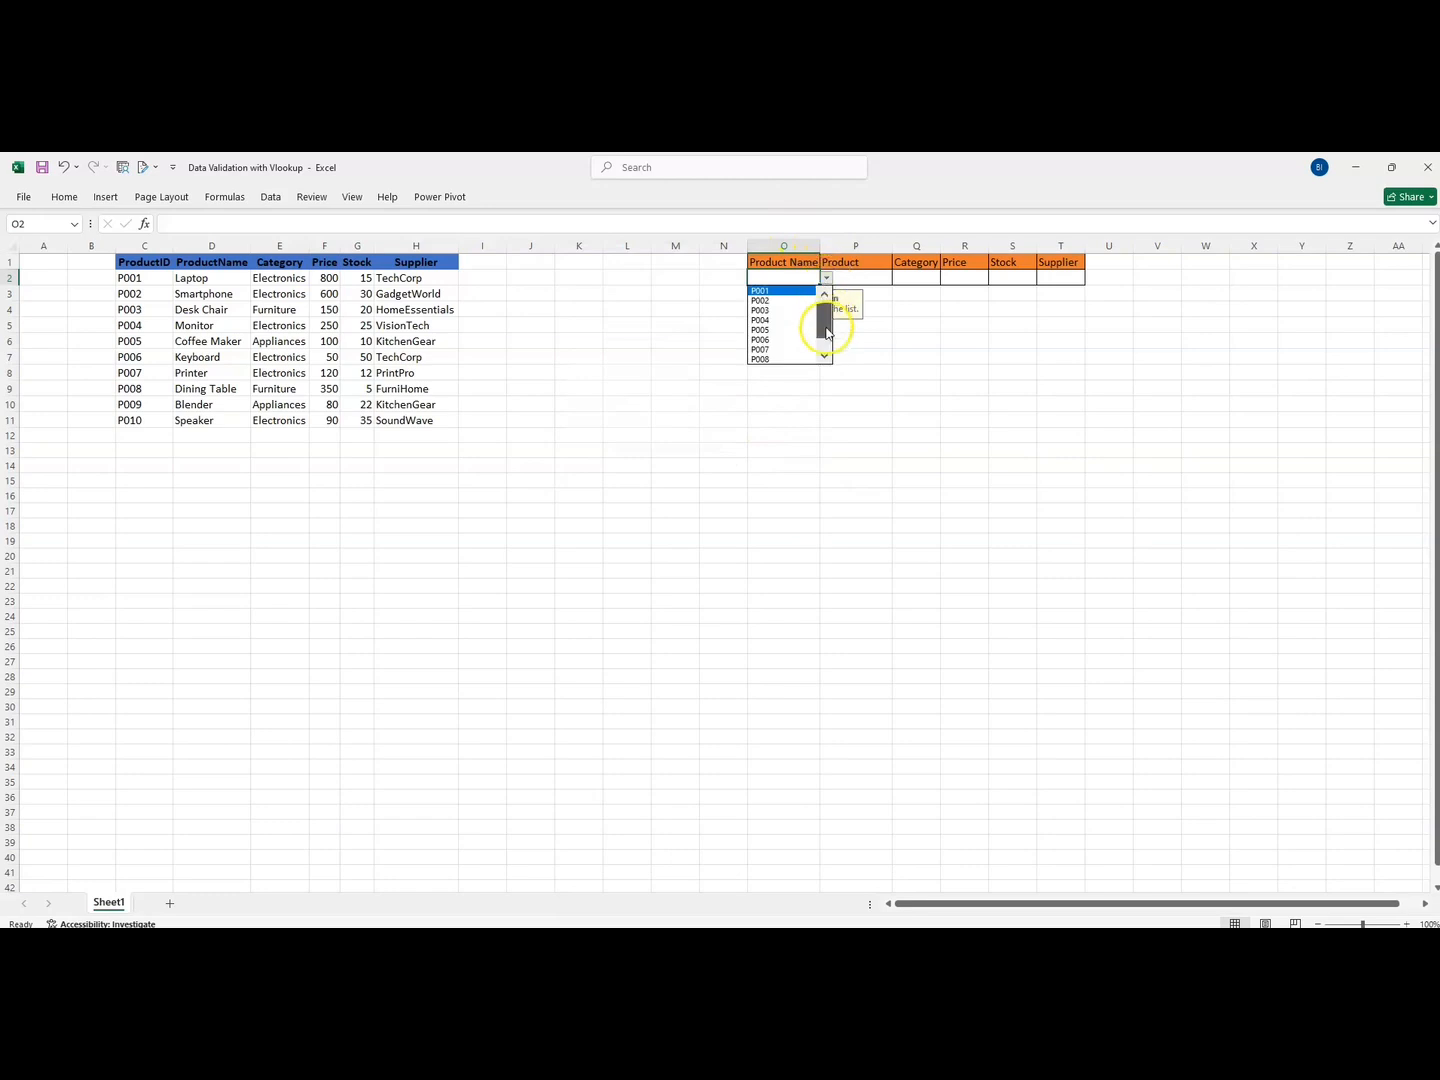
click(785, 279)
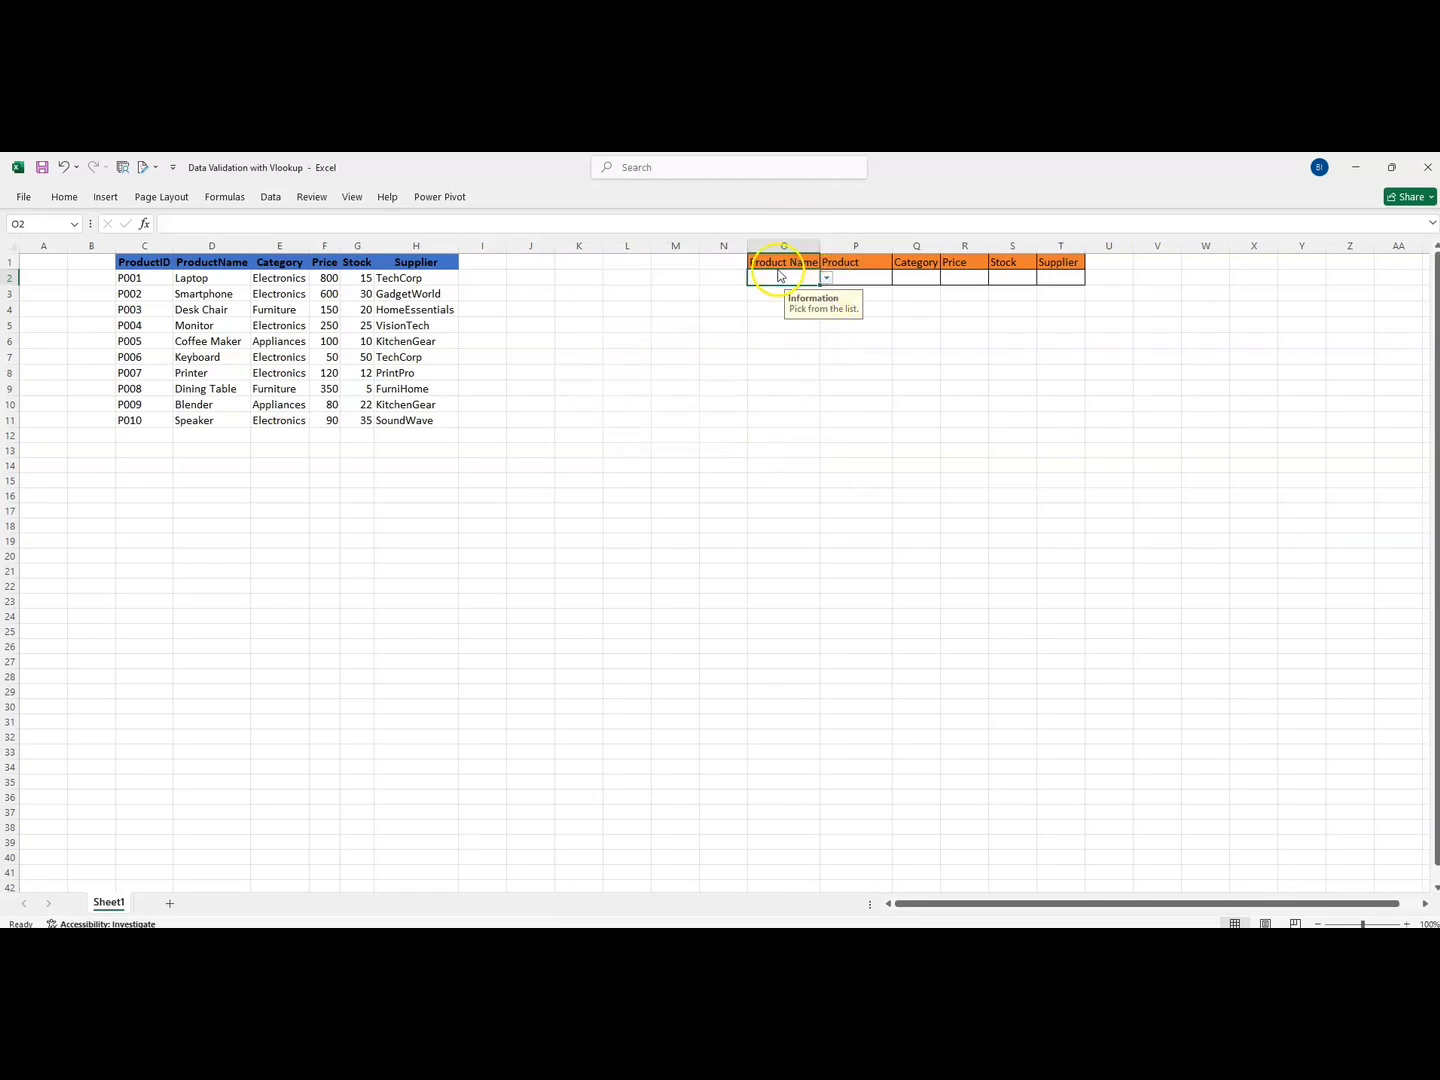
click(826, 280)
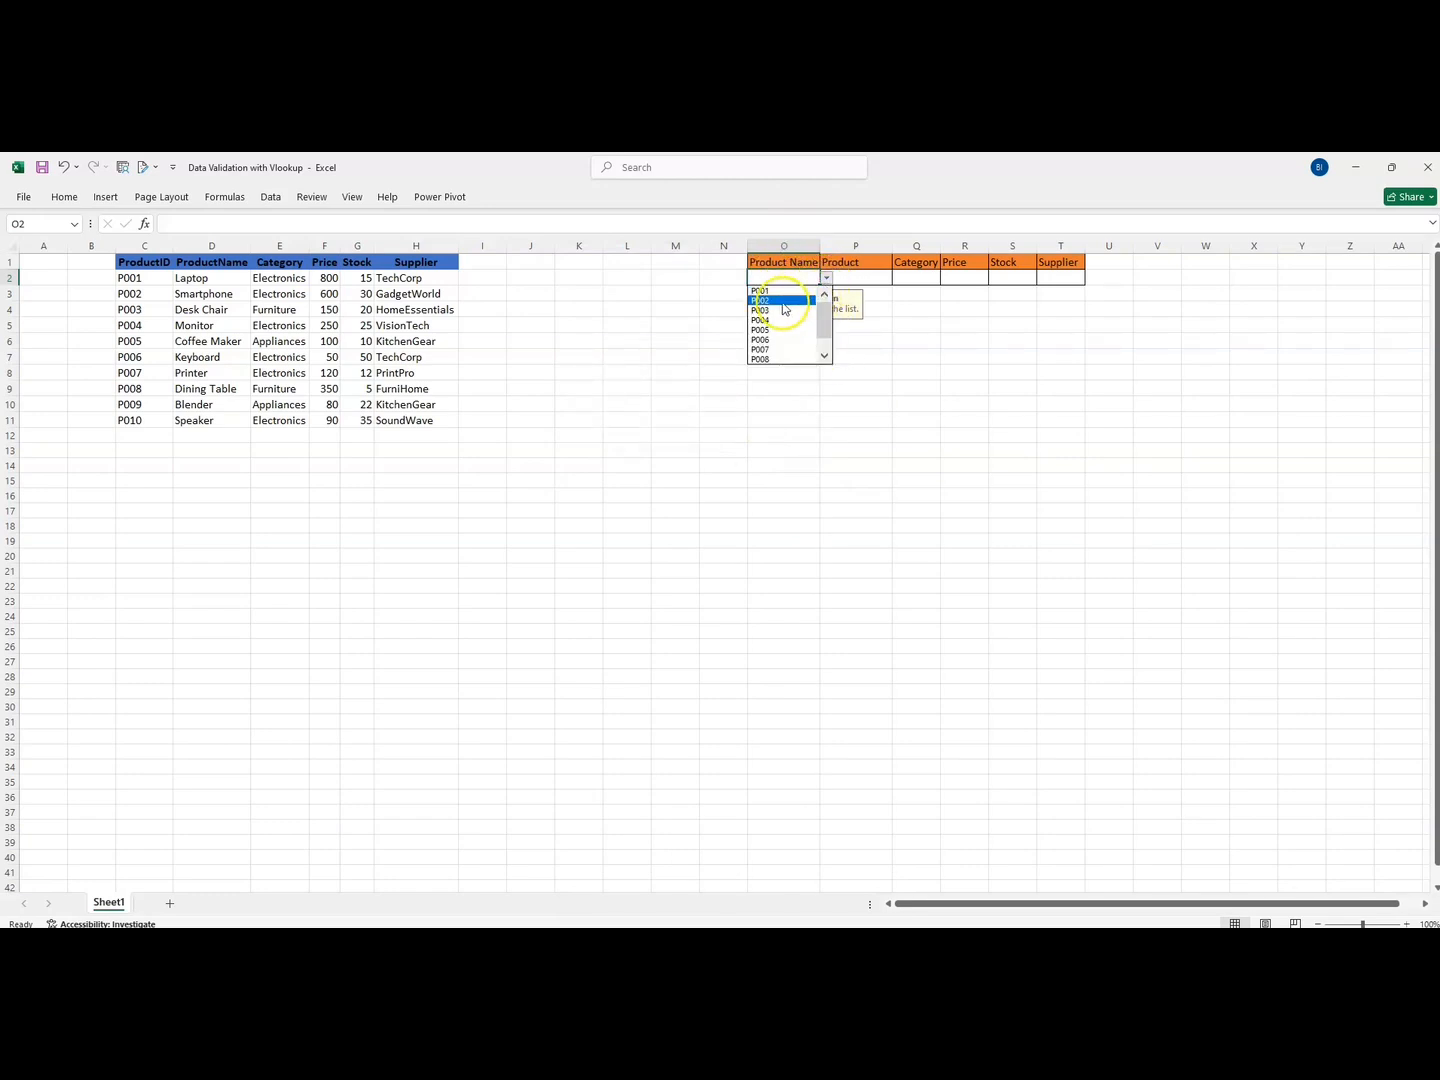
click(777, 289)
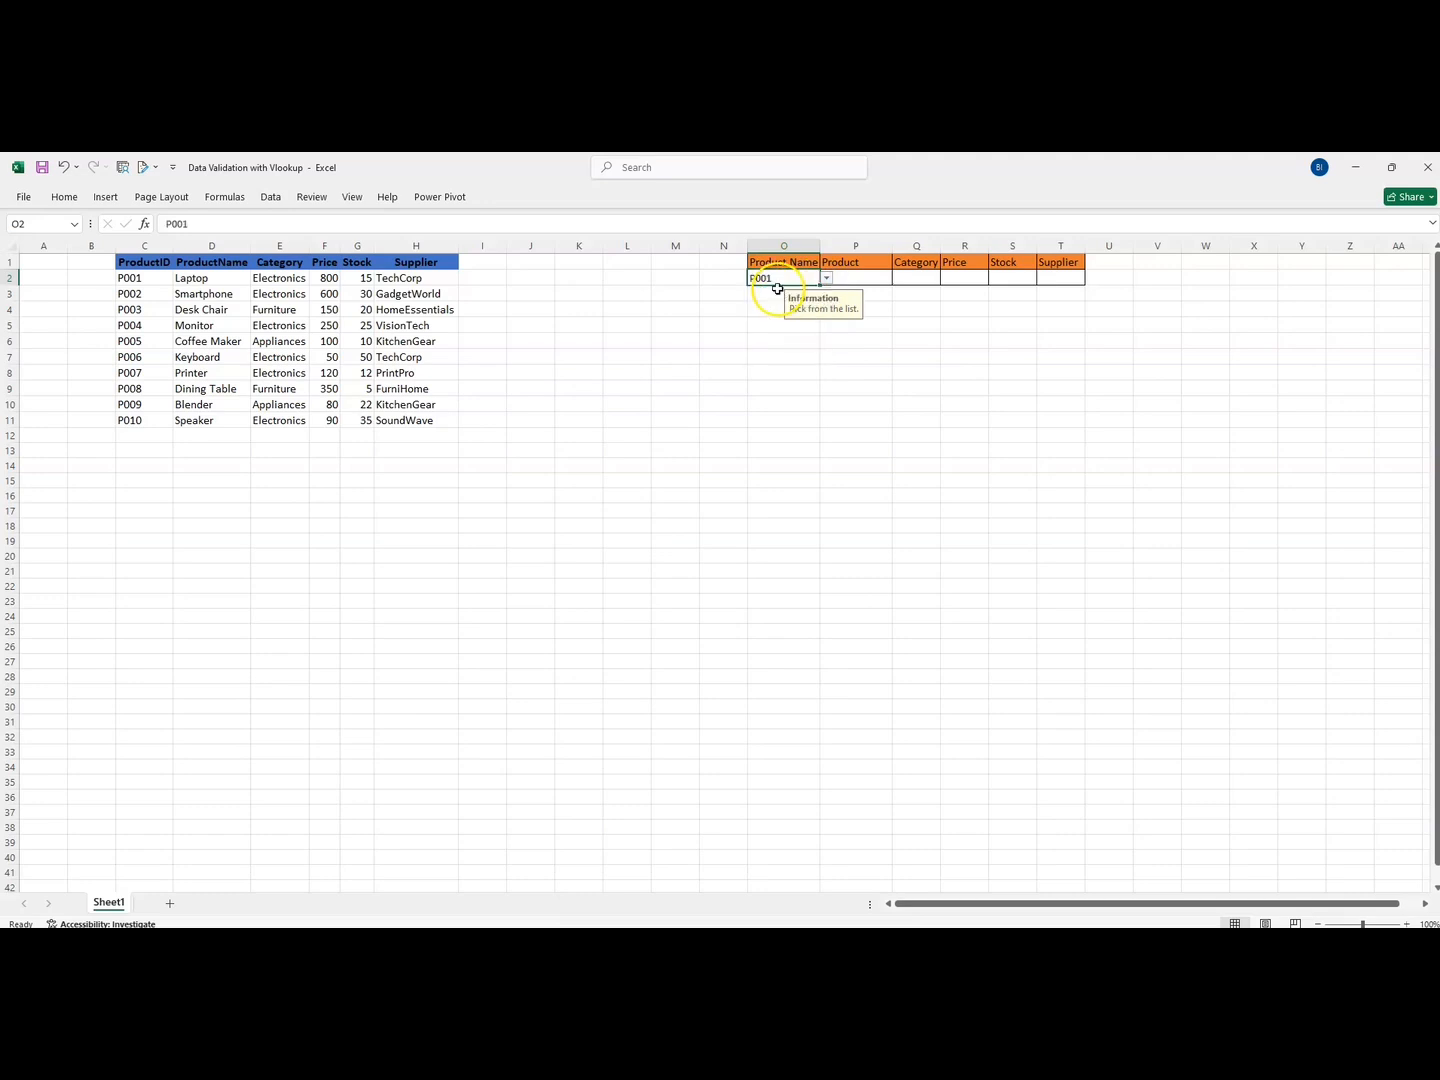
Check the still-empty result cells beside O2 and confirm P001 stays selected
click(855, 274)
click(908, 275)
click(958, 274)
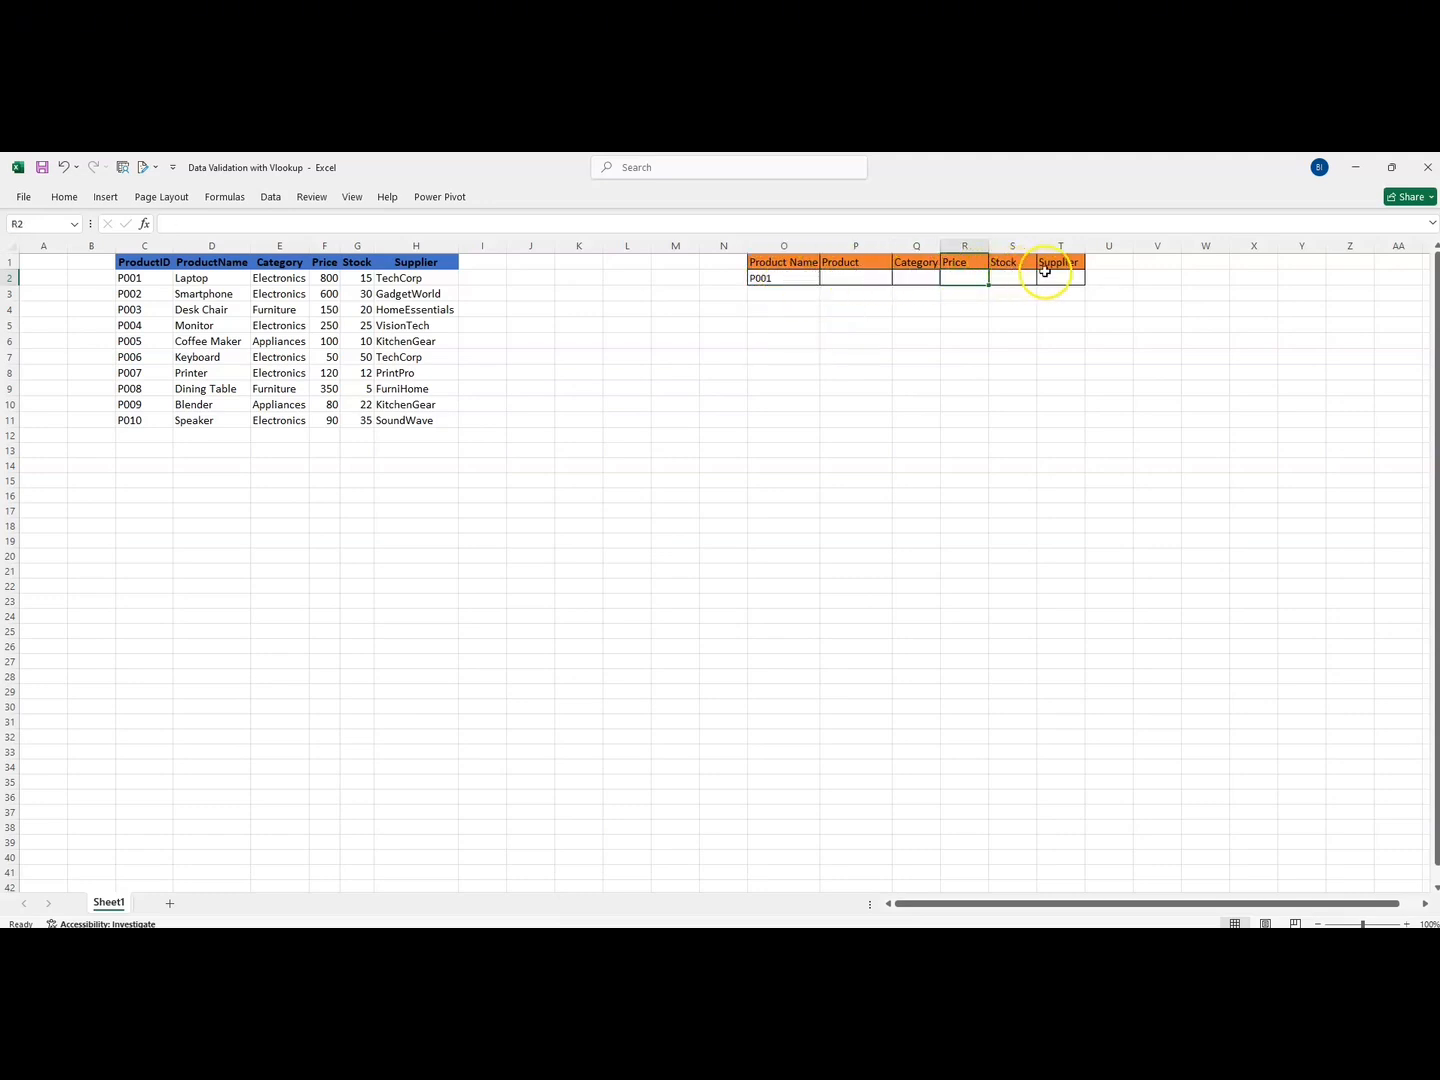
click(1049, 275)
click(760, 288)
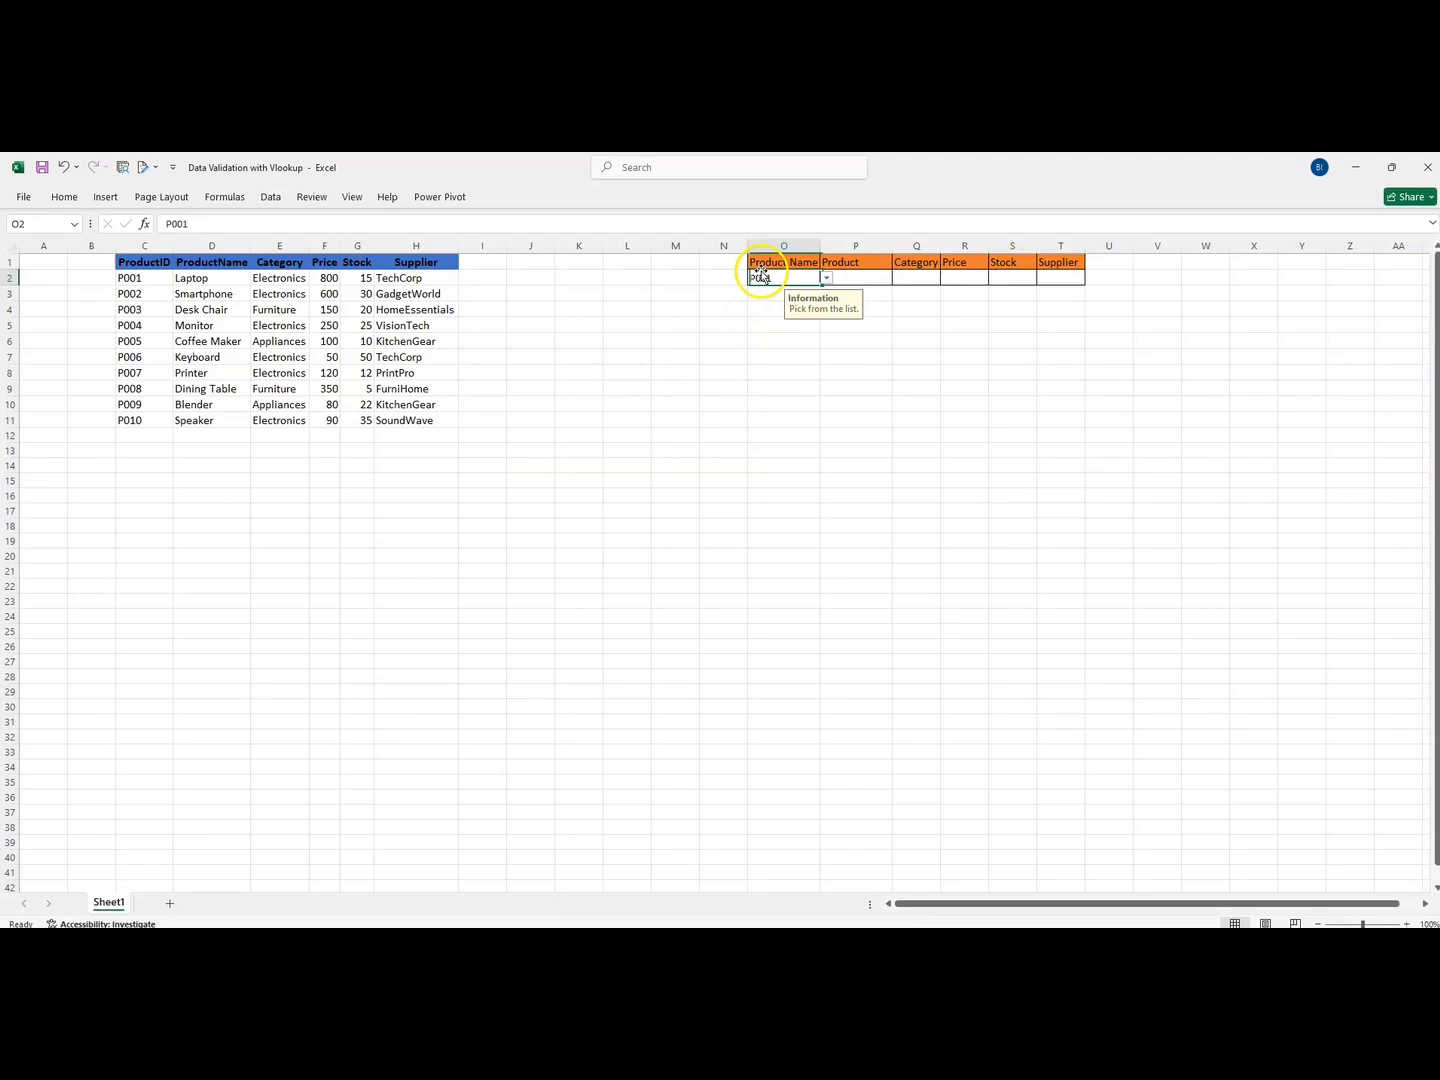
click(828, 280)
click(763, 286)
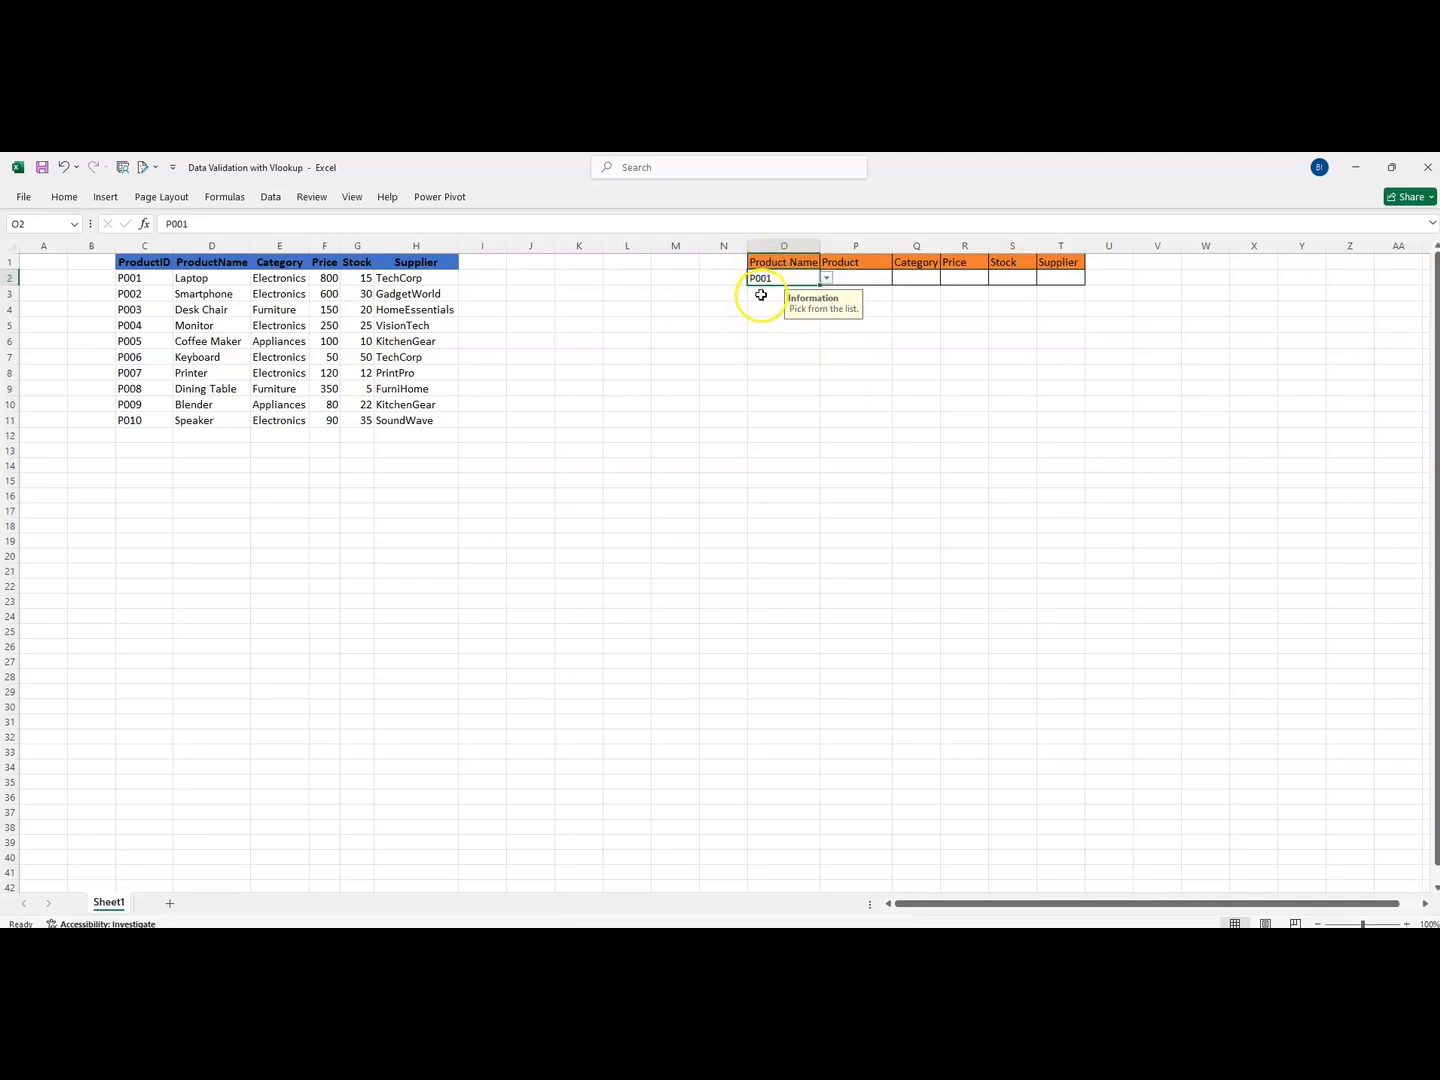
click(851, 277)
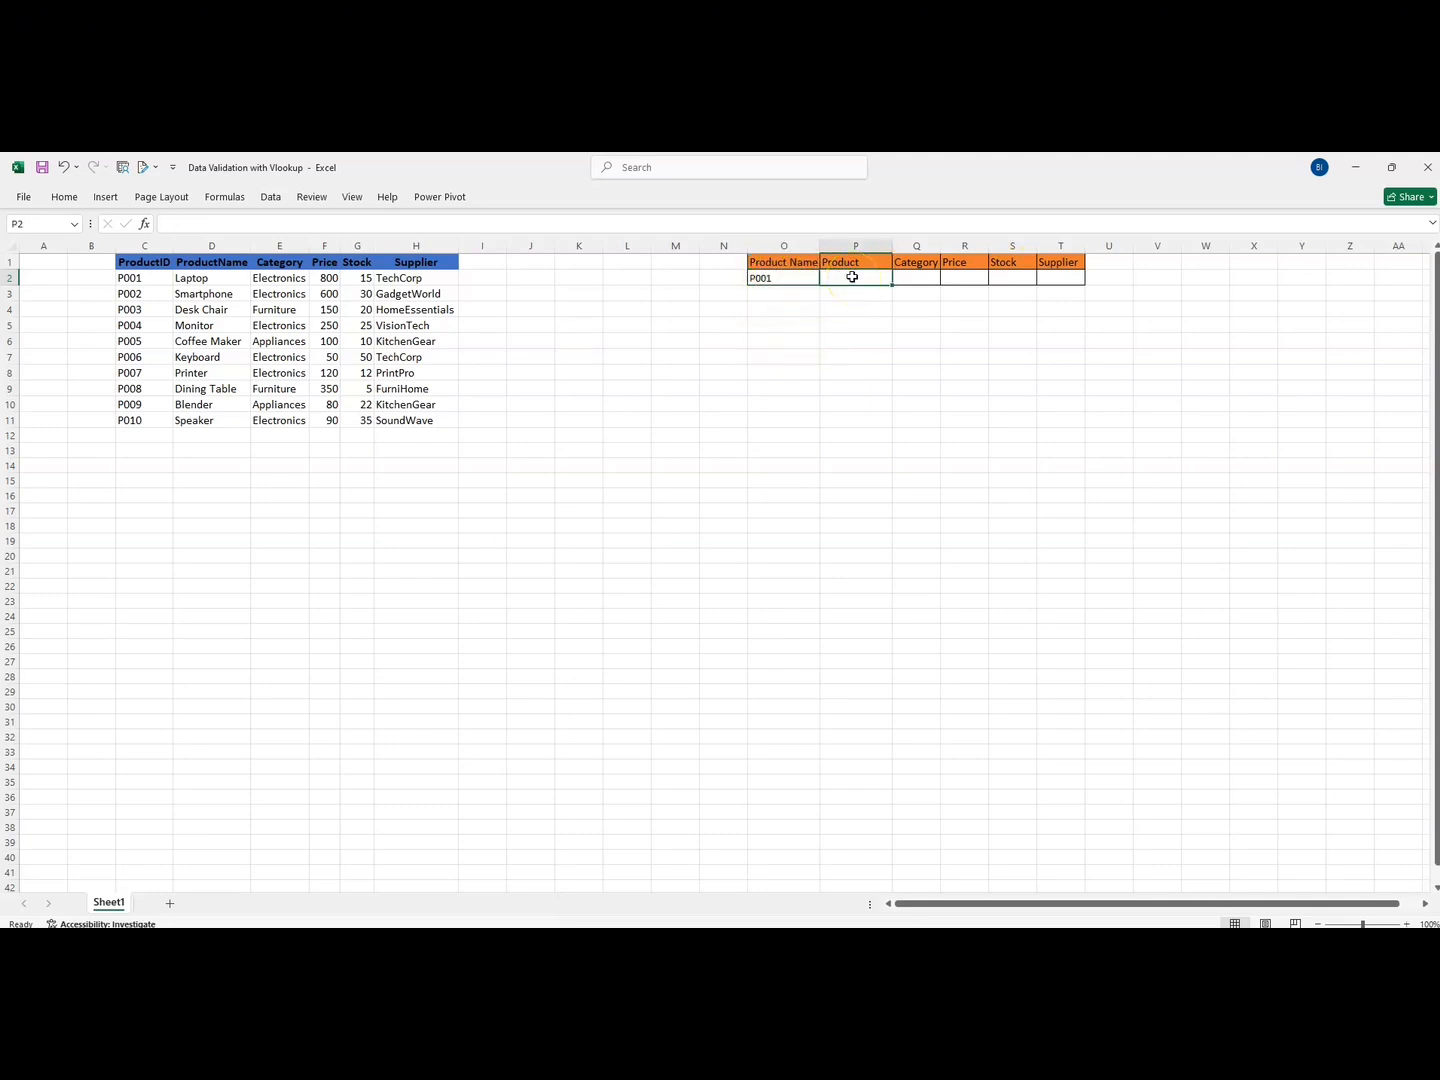
Enter =VLOOKUP(O2,$C$1:$H$11,2,FALSE) in P2 so it returns Laptop for P001
text(=vlook)
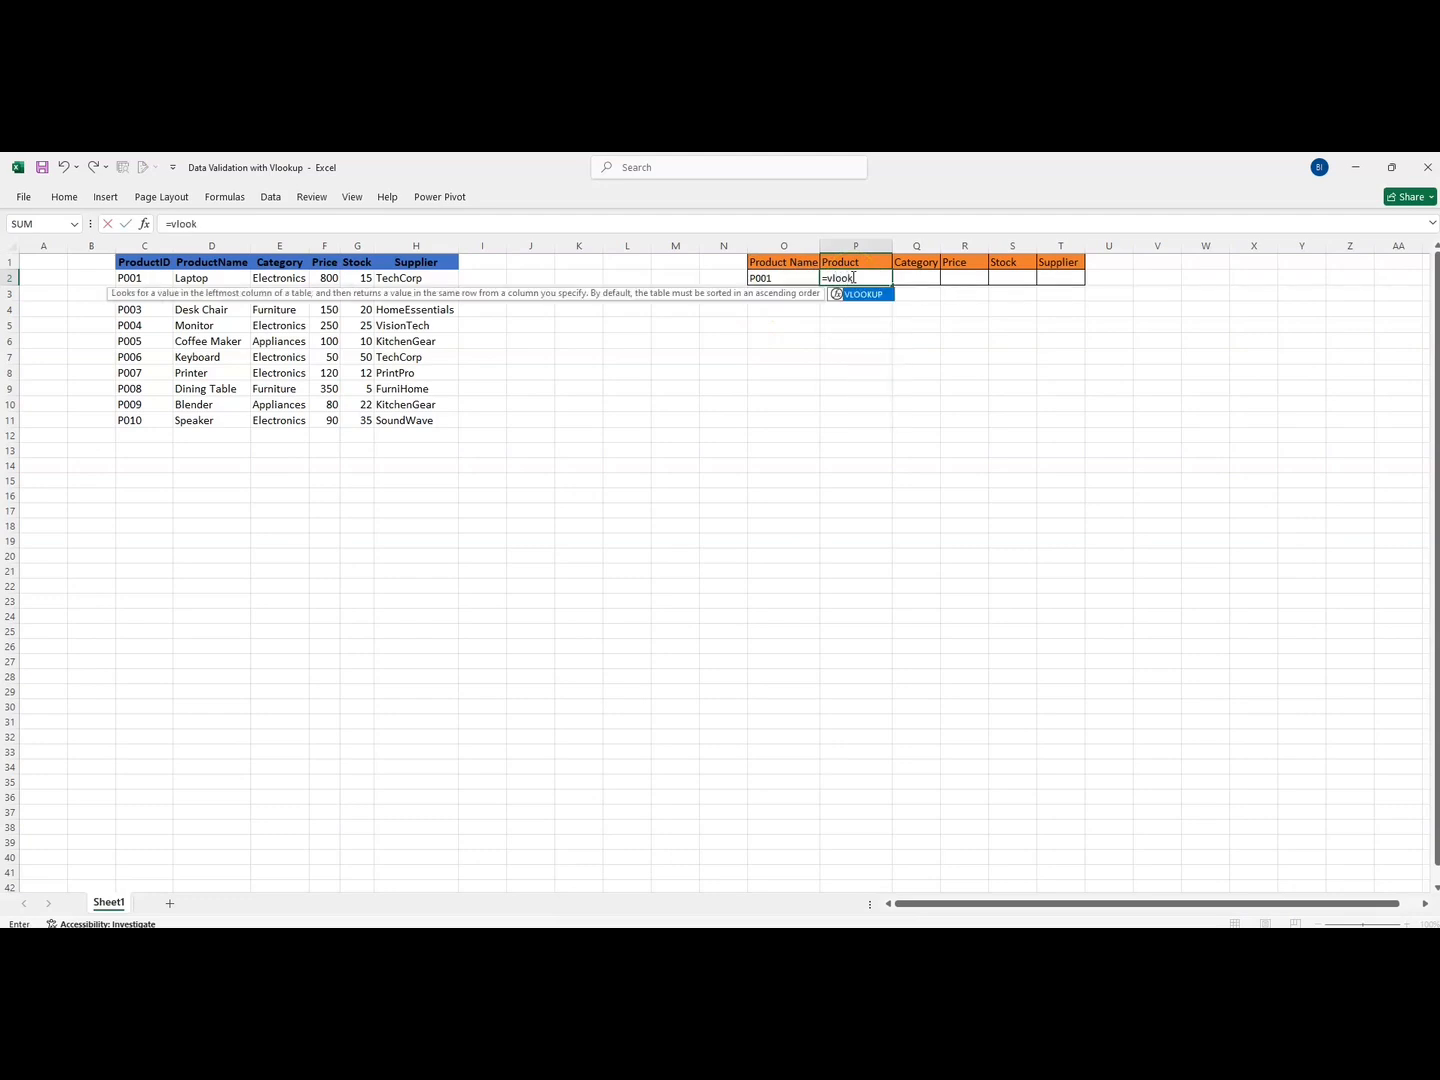
double_click(867, 293)
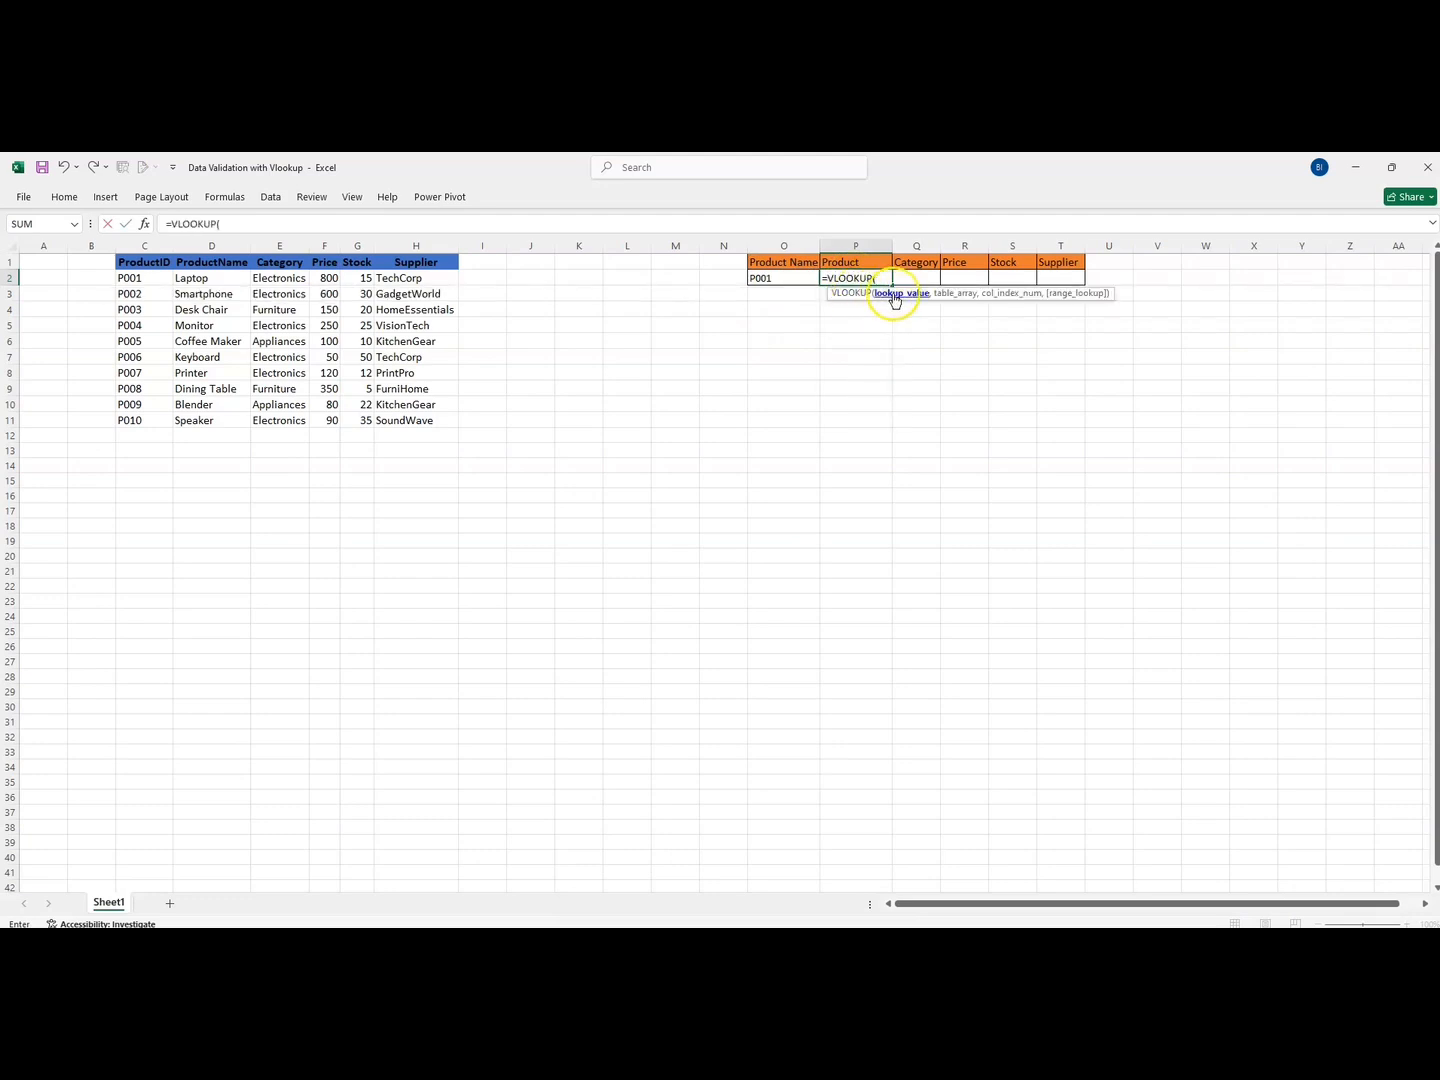
click(770, 279)
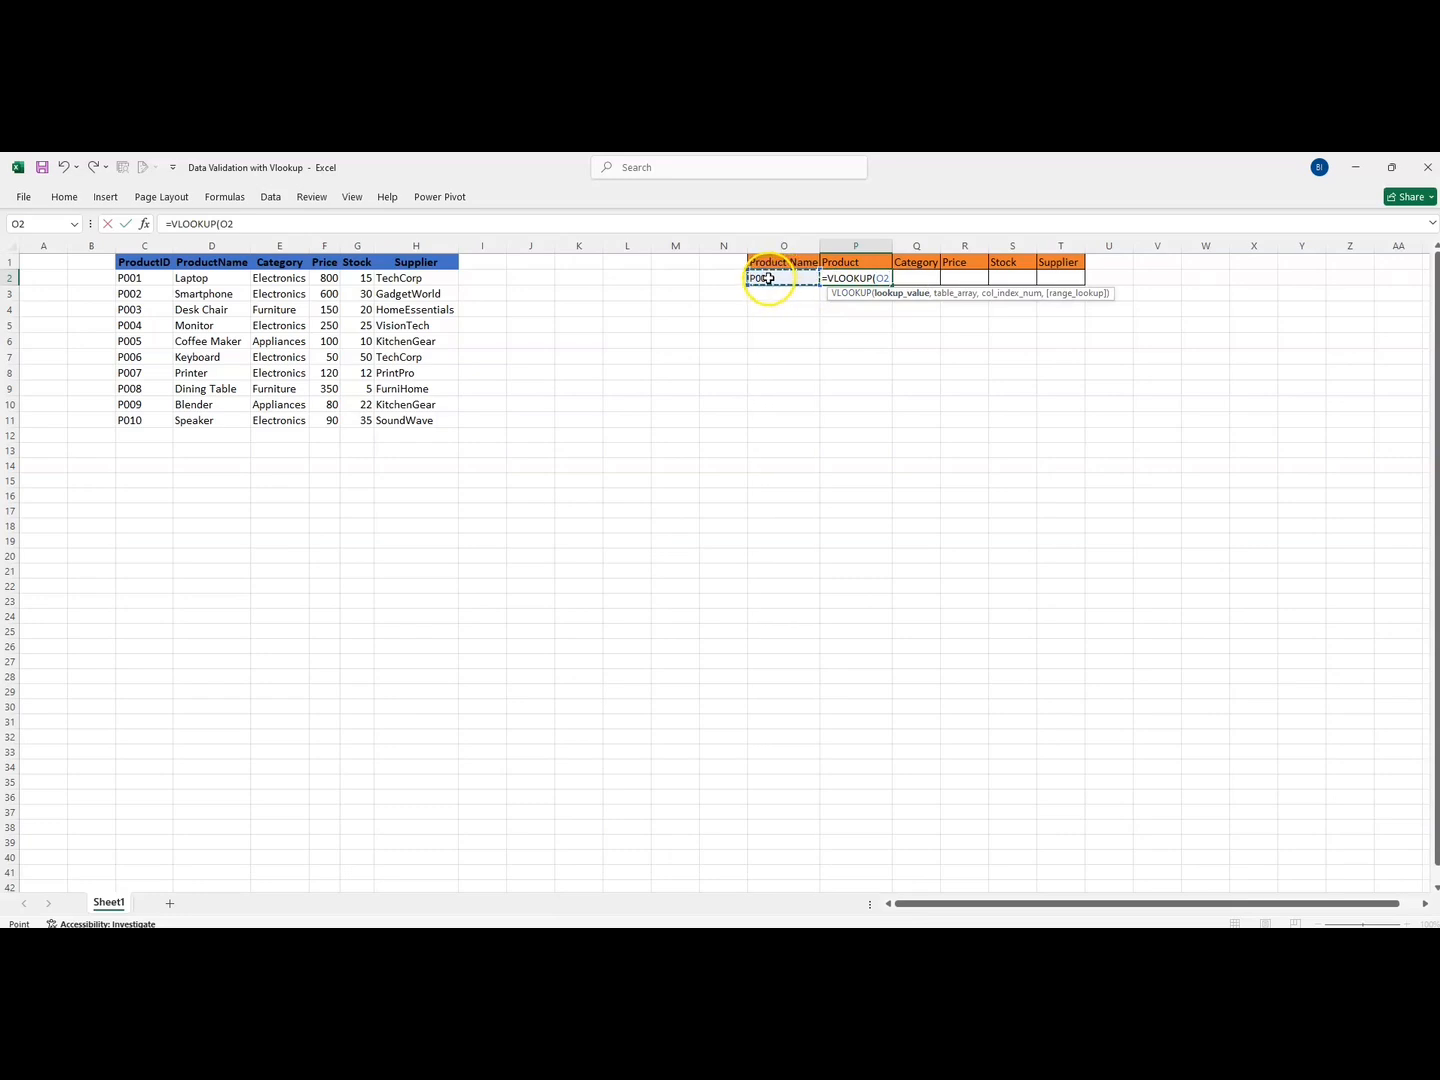
text(,)
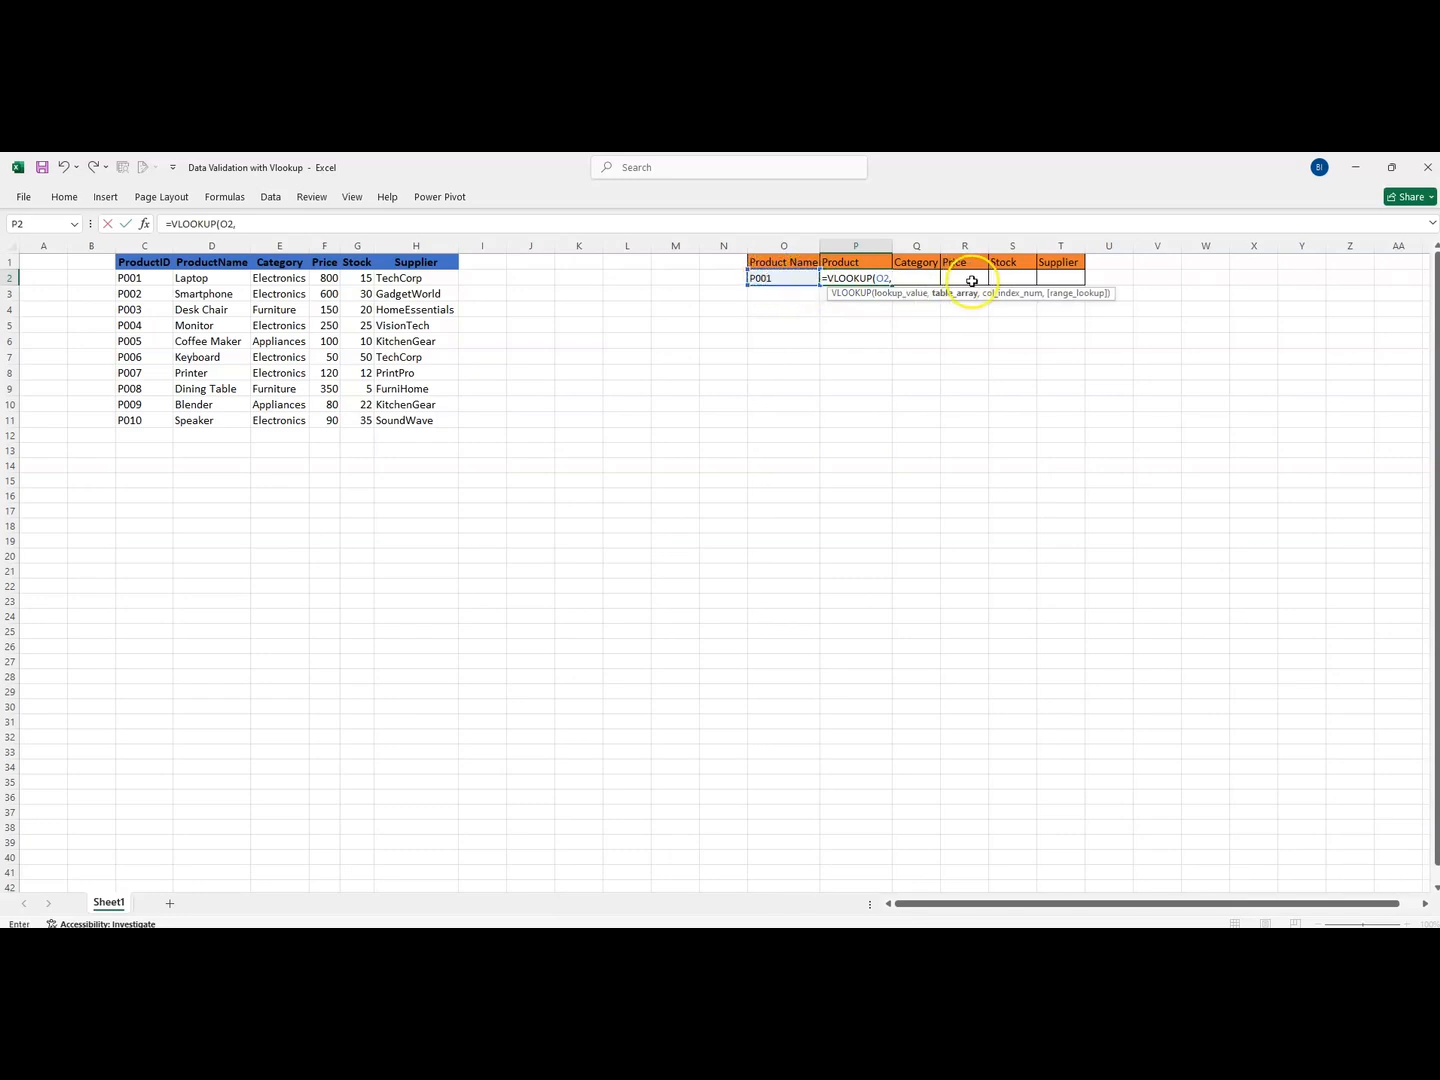
click(120, 262)
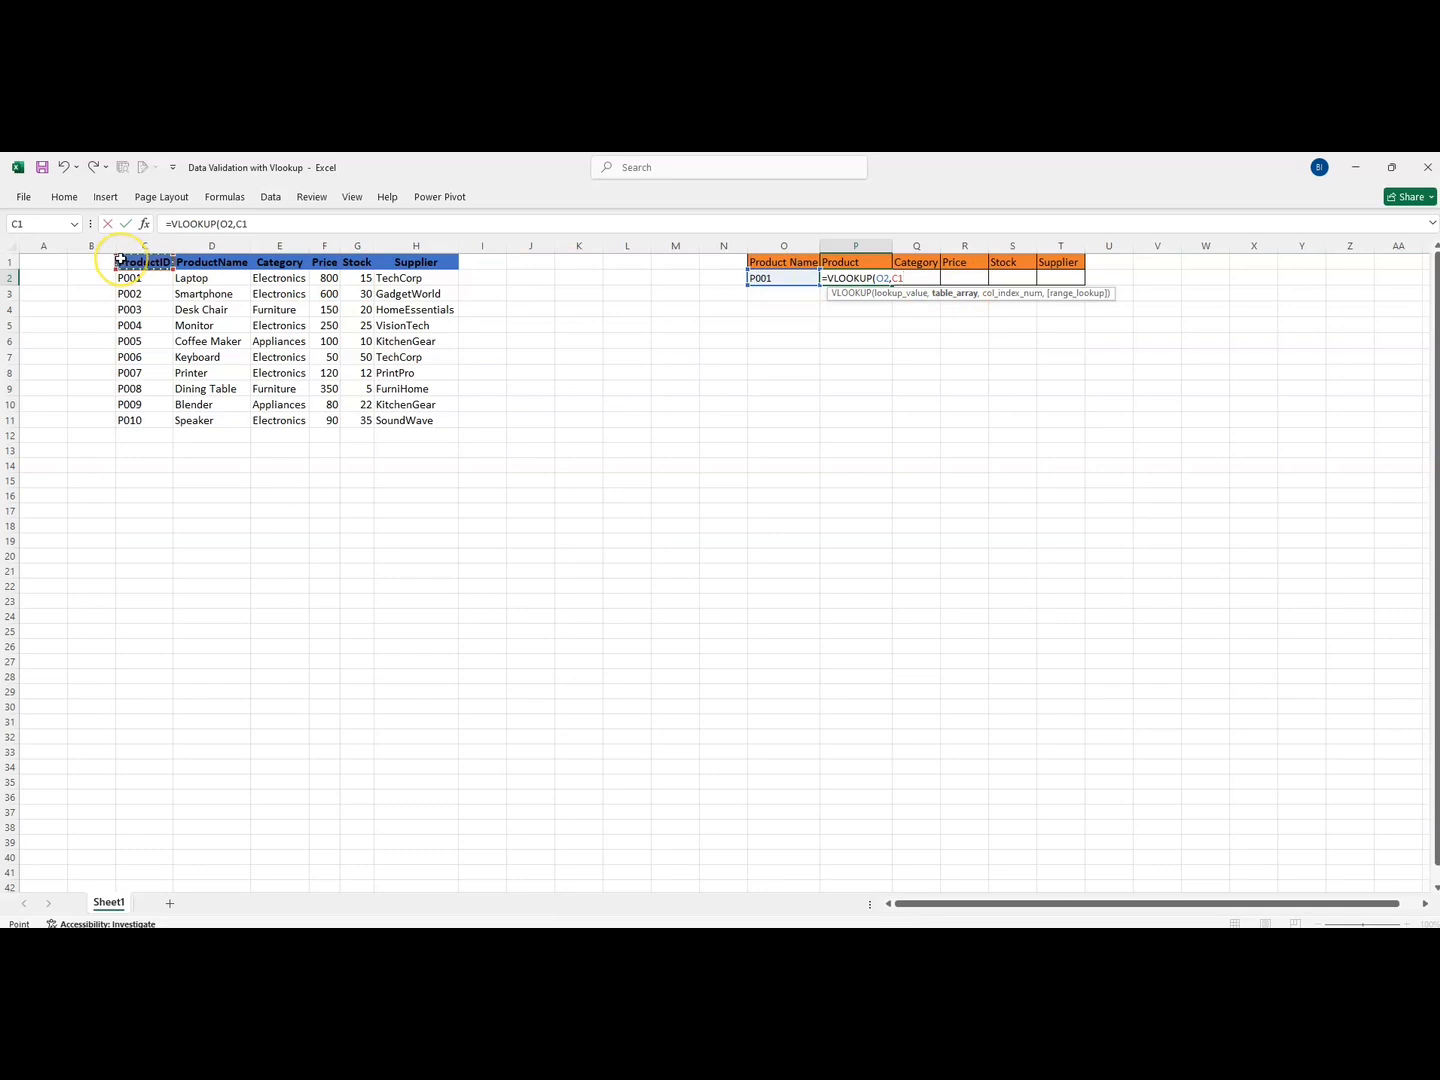
key(ctrl+shift+Right)
key(ctrl+shift+Down)
key(F4)
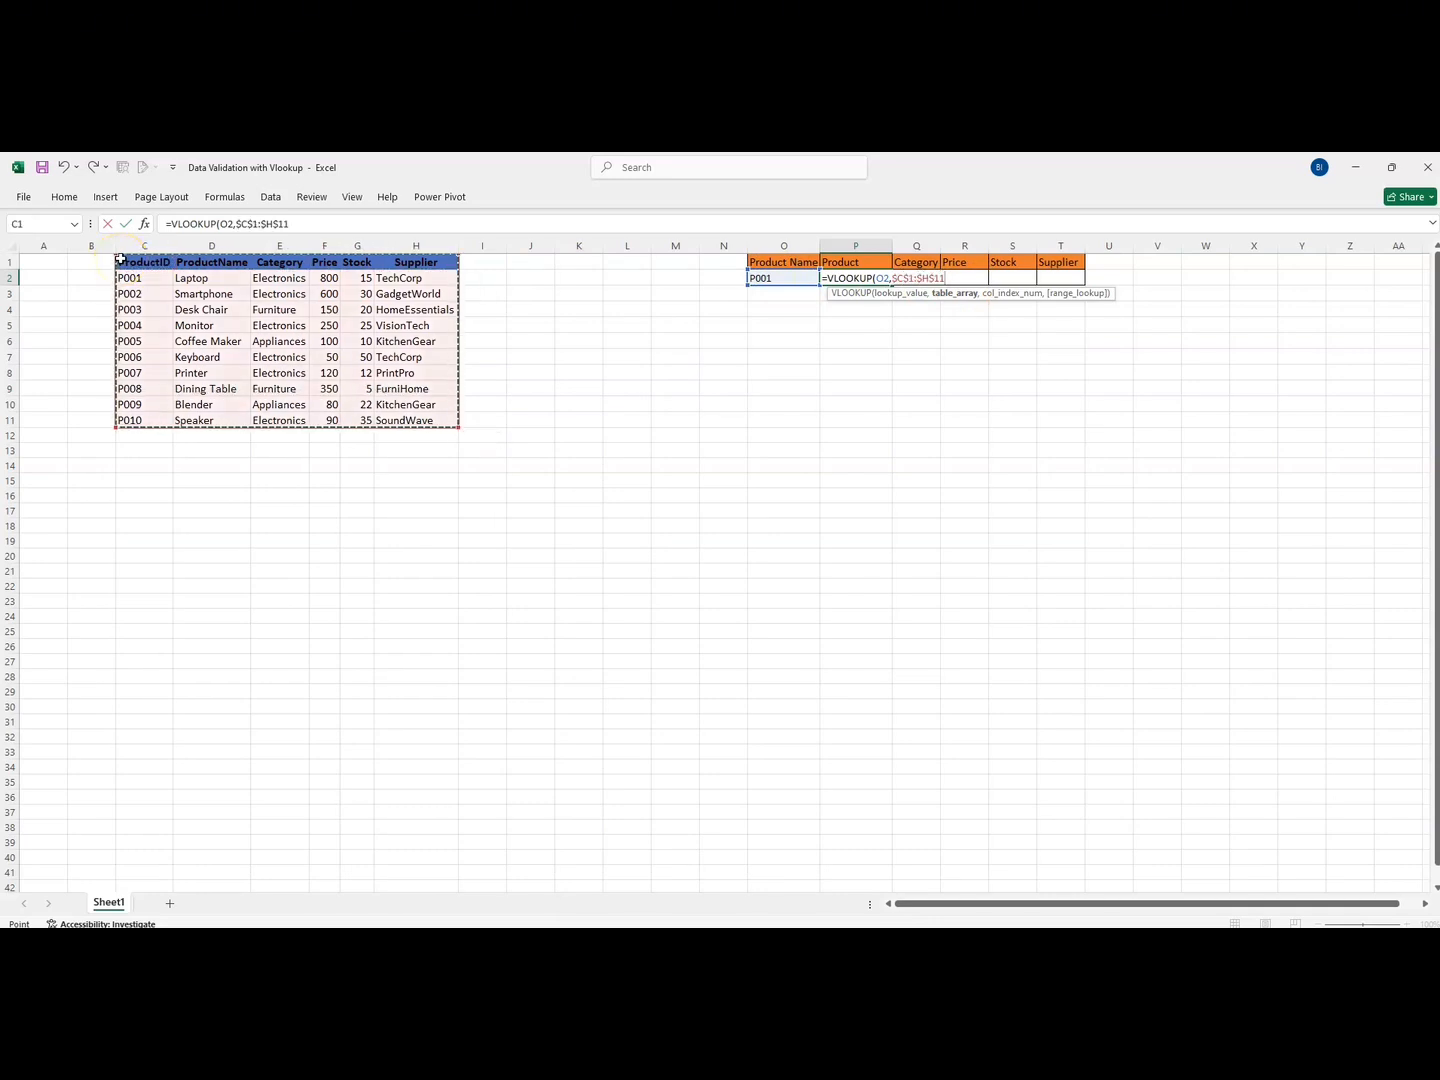
text(,)
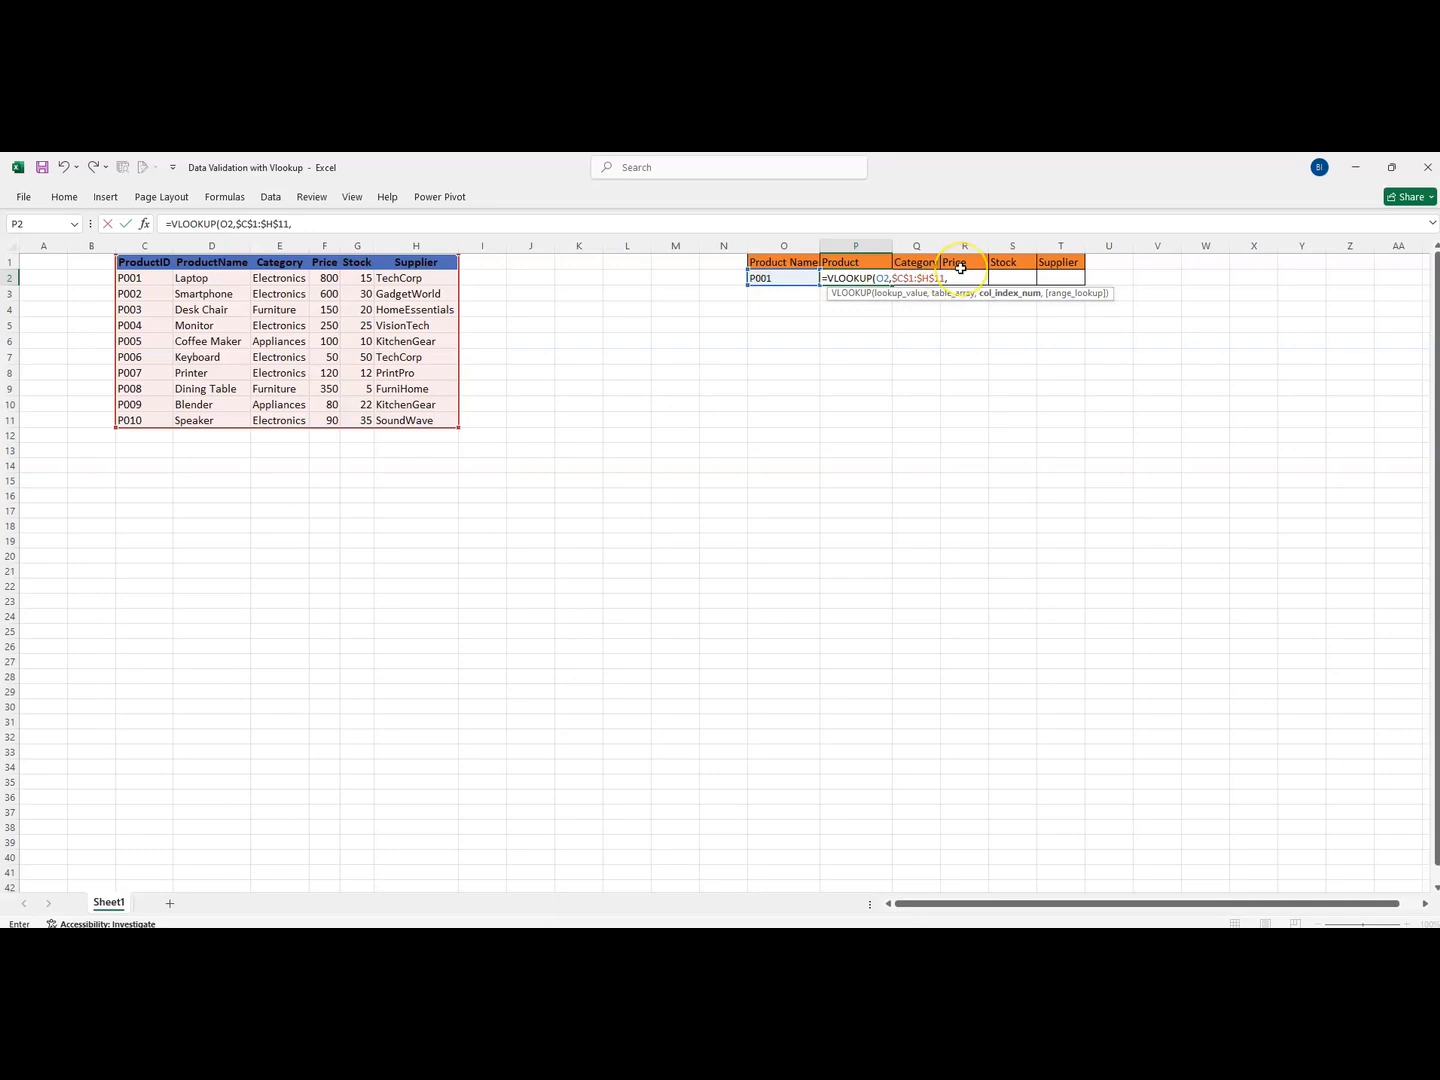
text(,)
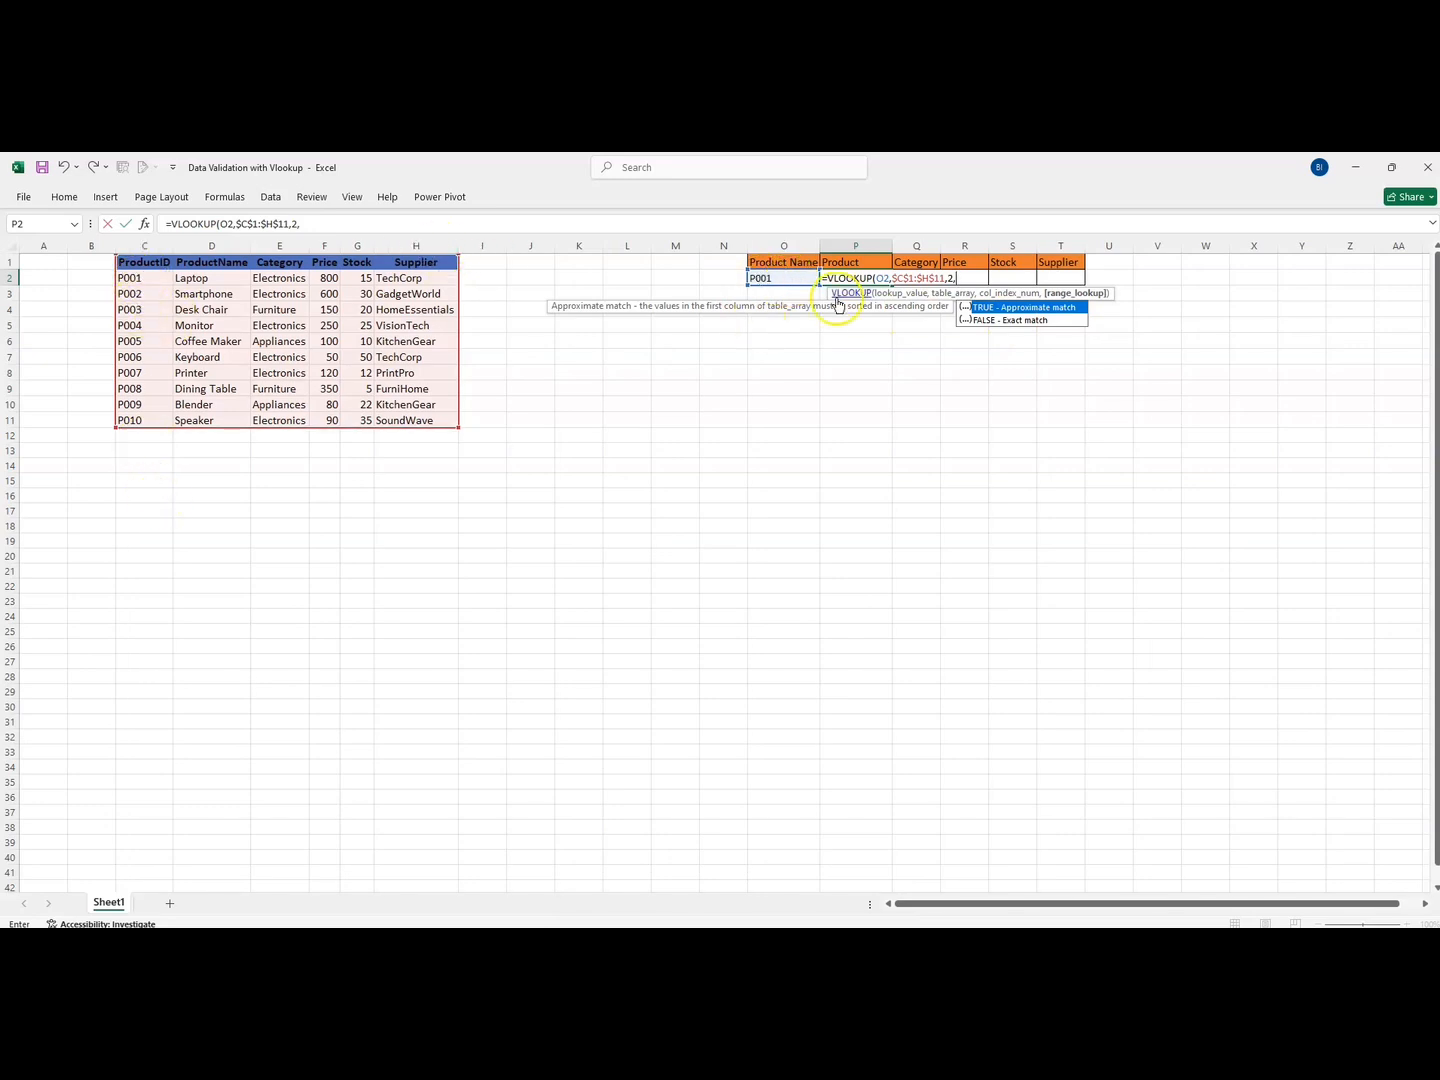
click(995, 321)
double_click(995, 321)
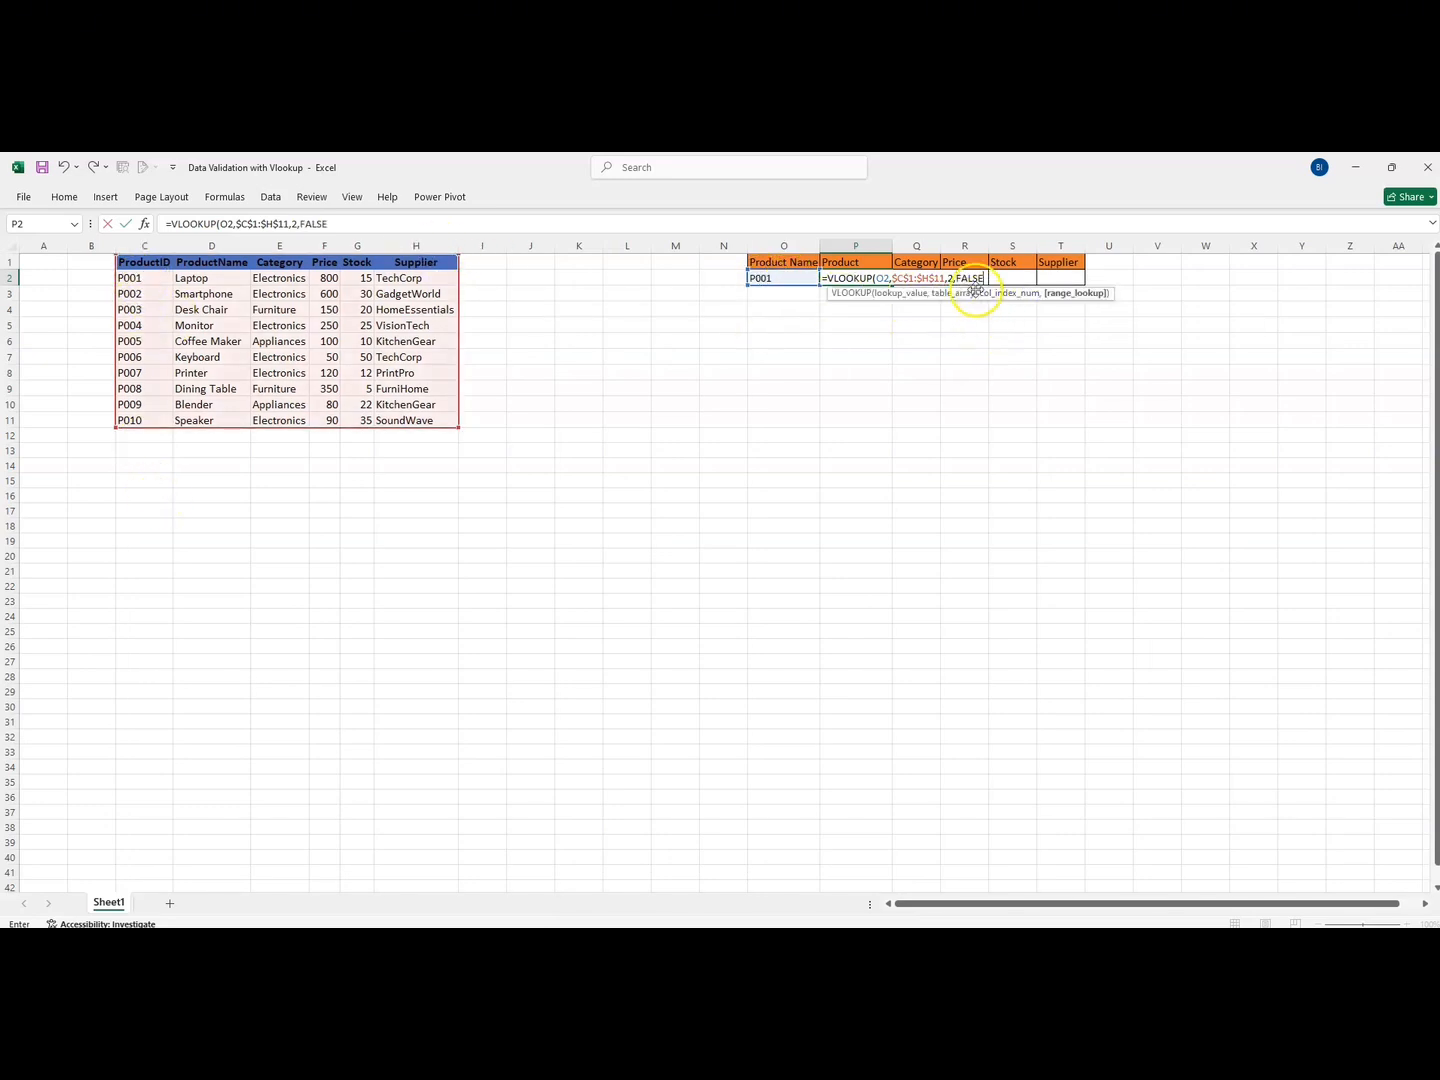
key(Return)
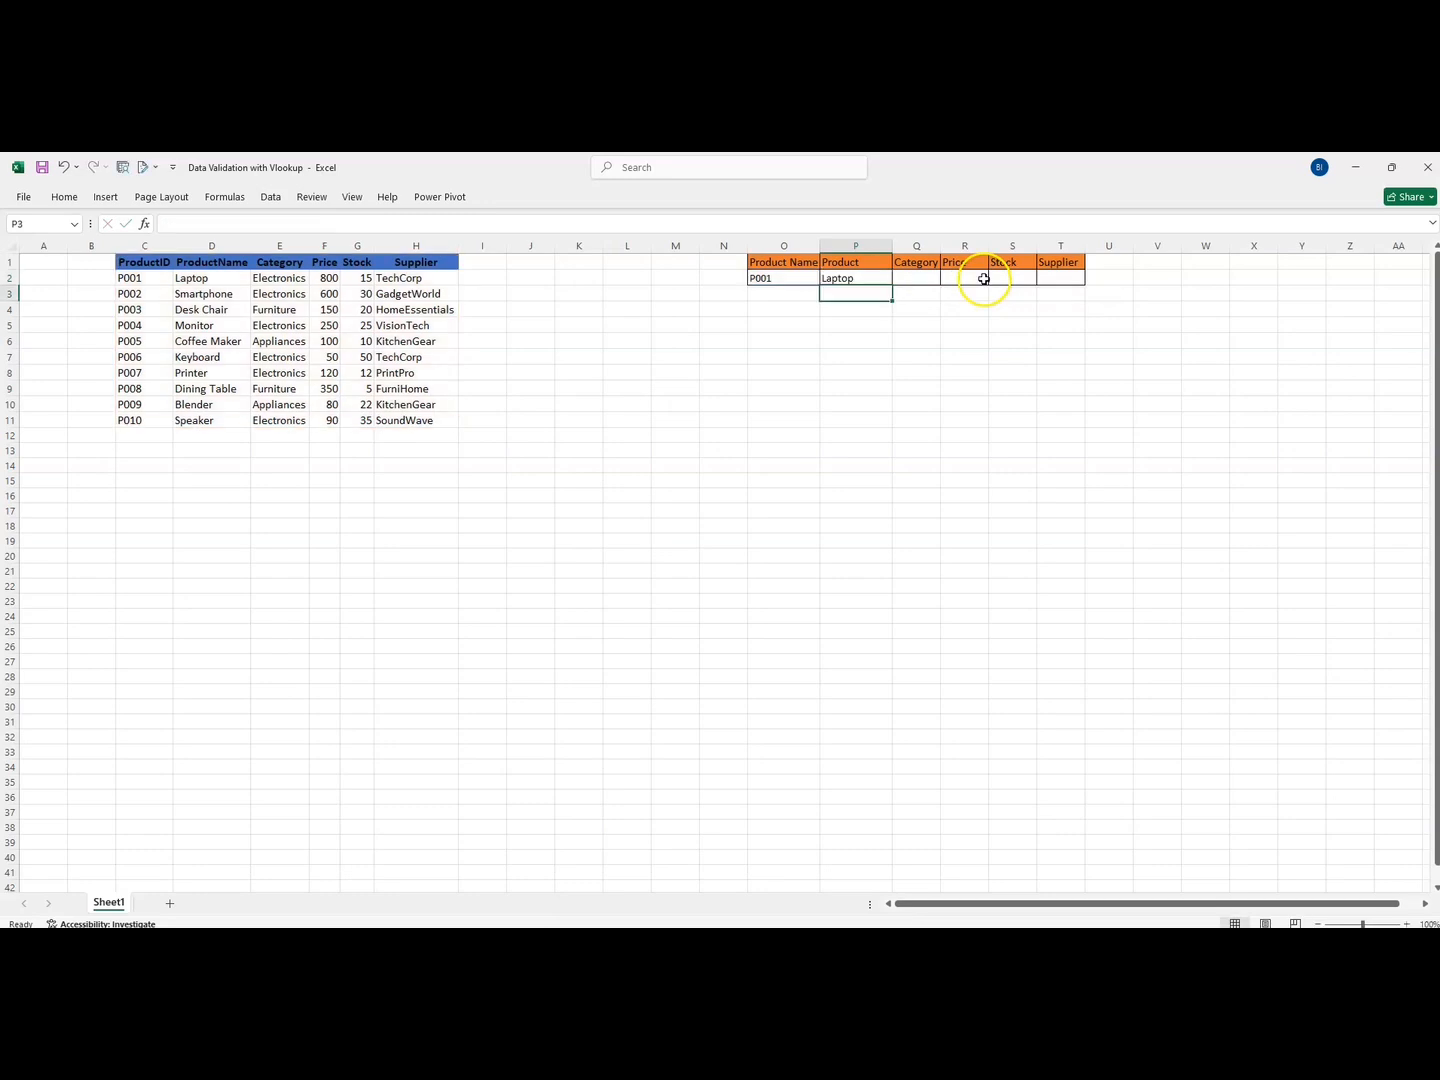
Choose P003 in O2 to test the Product lookup
click(857, 276)
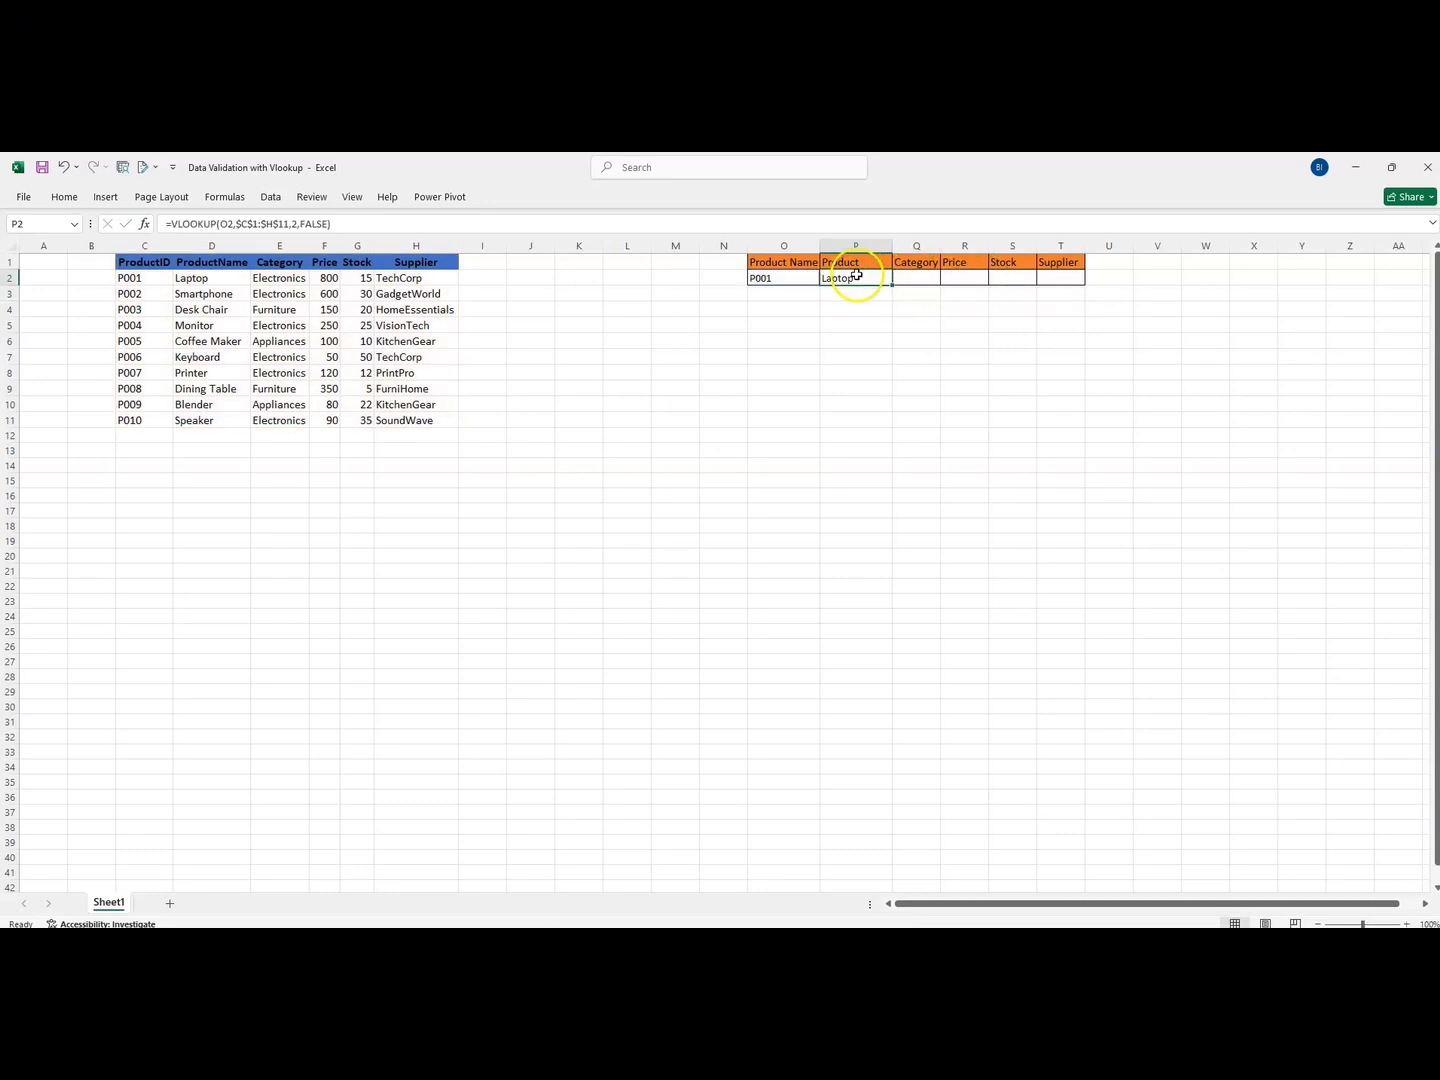
click(765, 279)
click(826, 279)
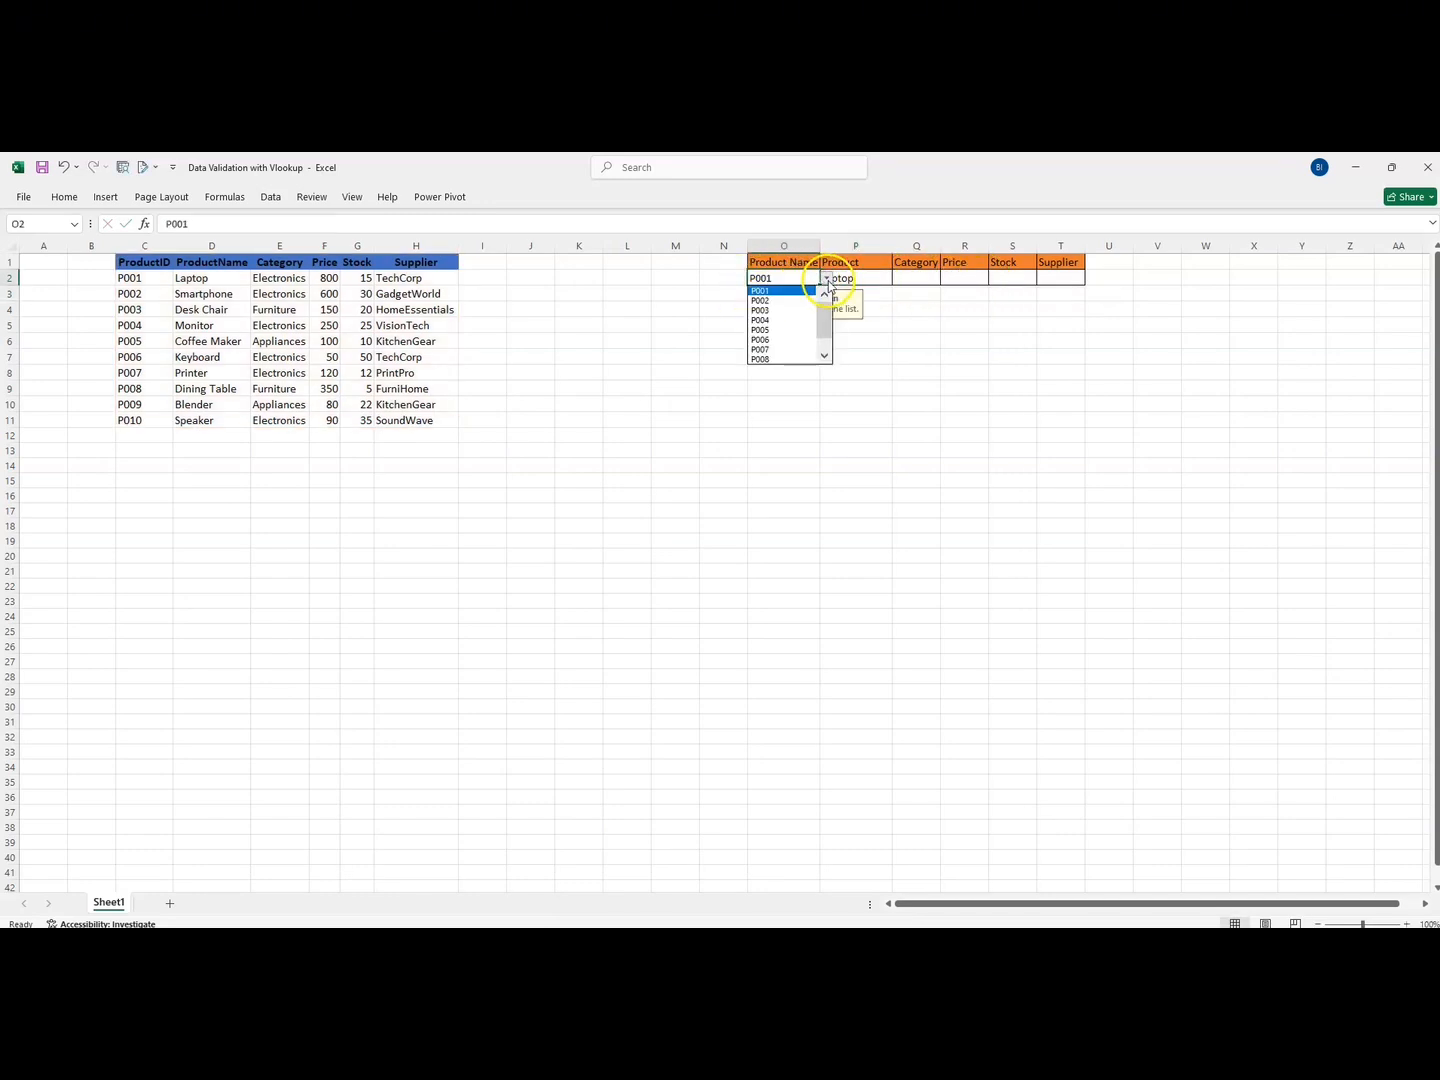
click(779, 311)
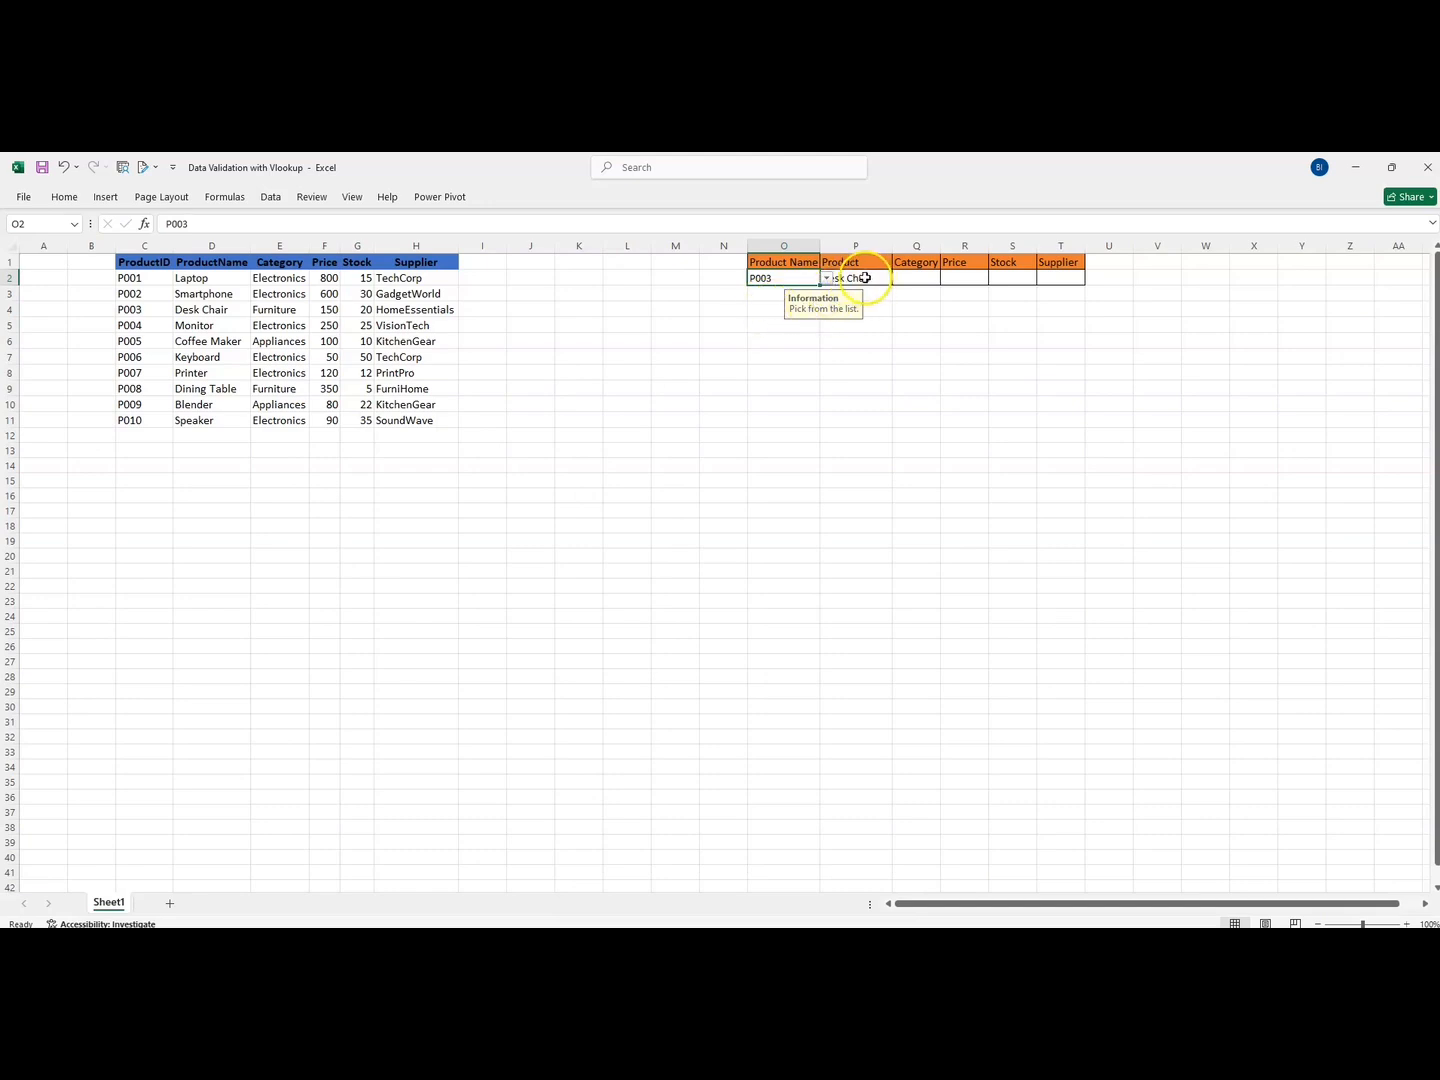
click(859, 322)
Switch O2 to P008 and confirm P2 shows Dining Table
click(795, 279)
click(826, 278)
click(788, 343)
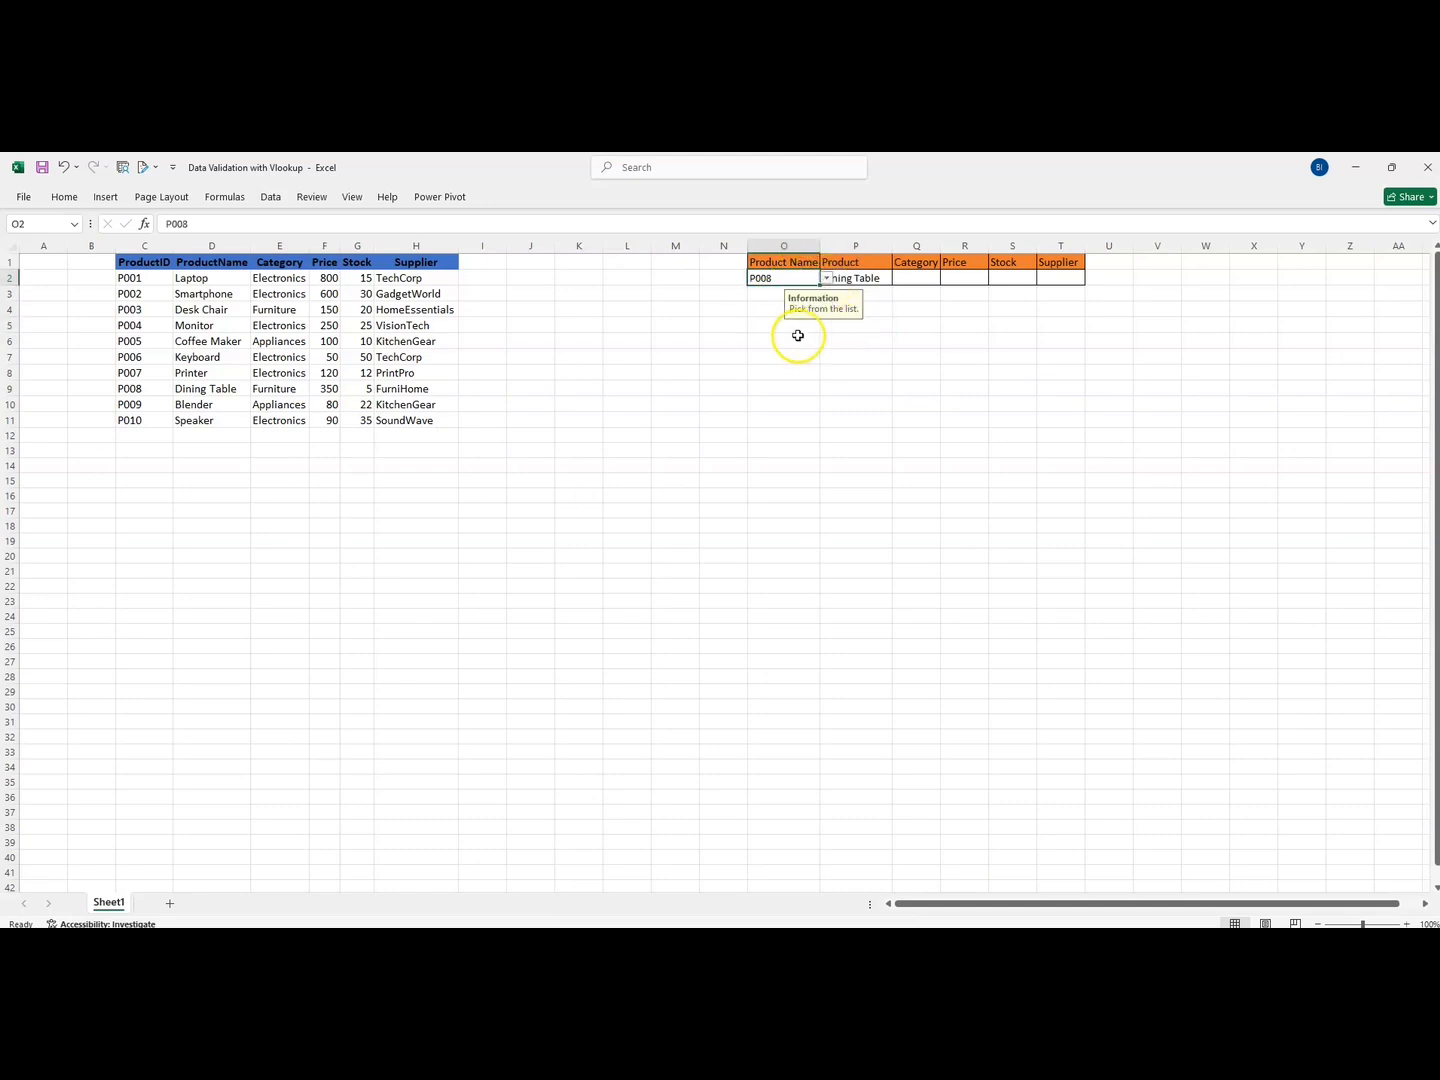
click(877, 310)
click(856, 266)
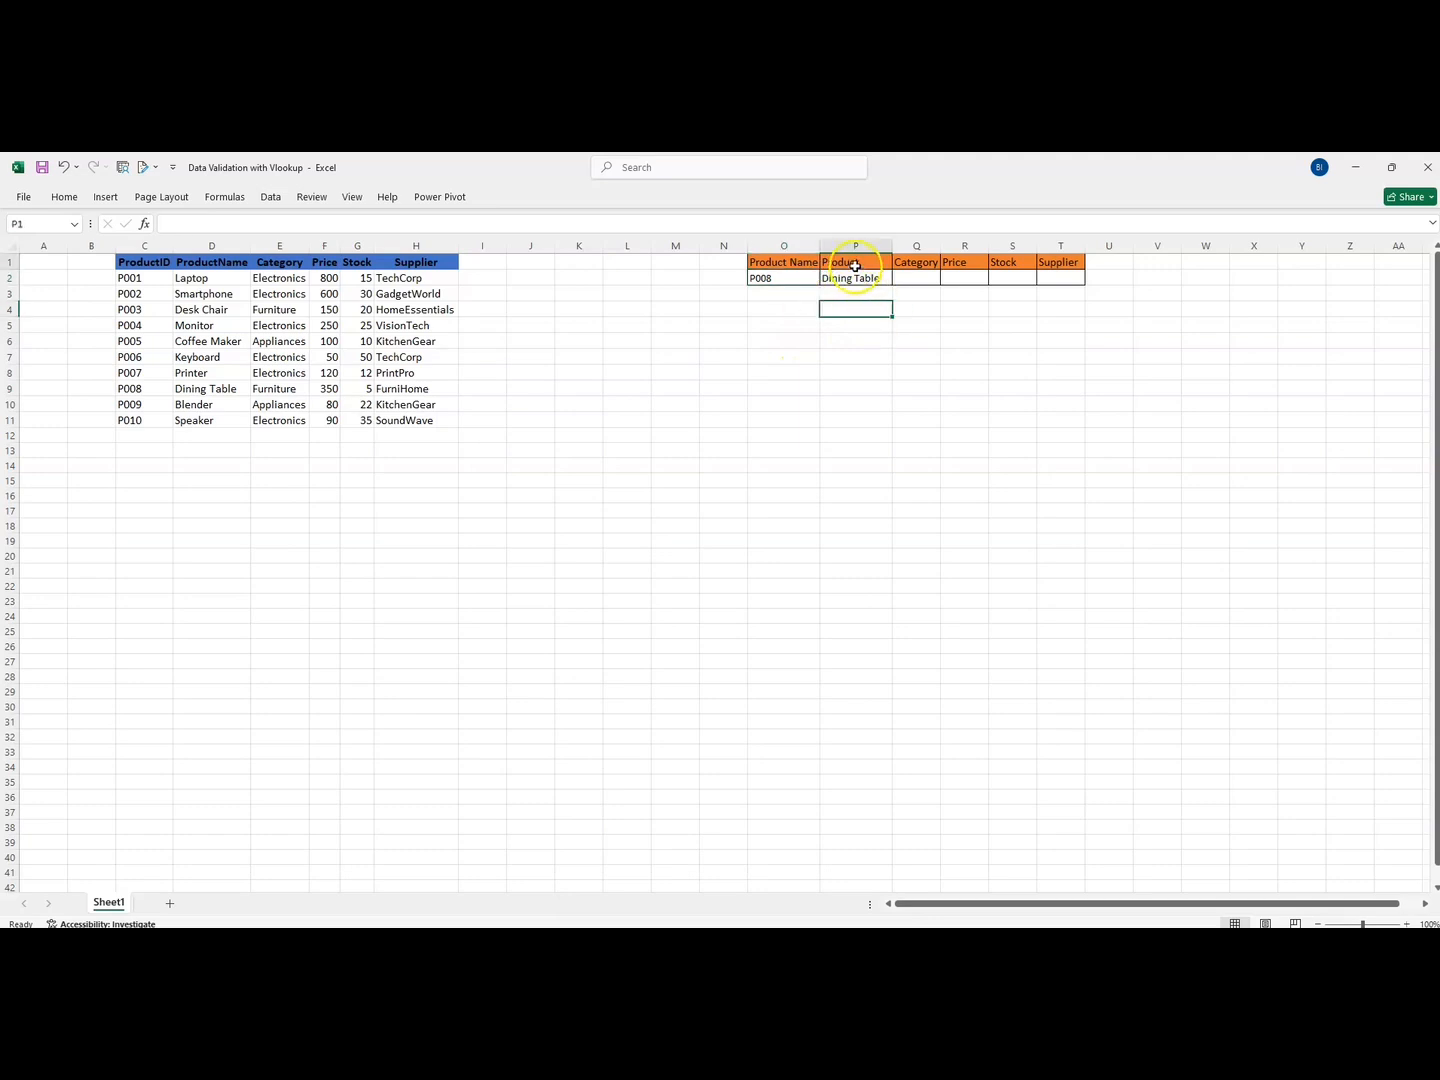
click(930, 278)
click(966, 278)
click(1013, 276)
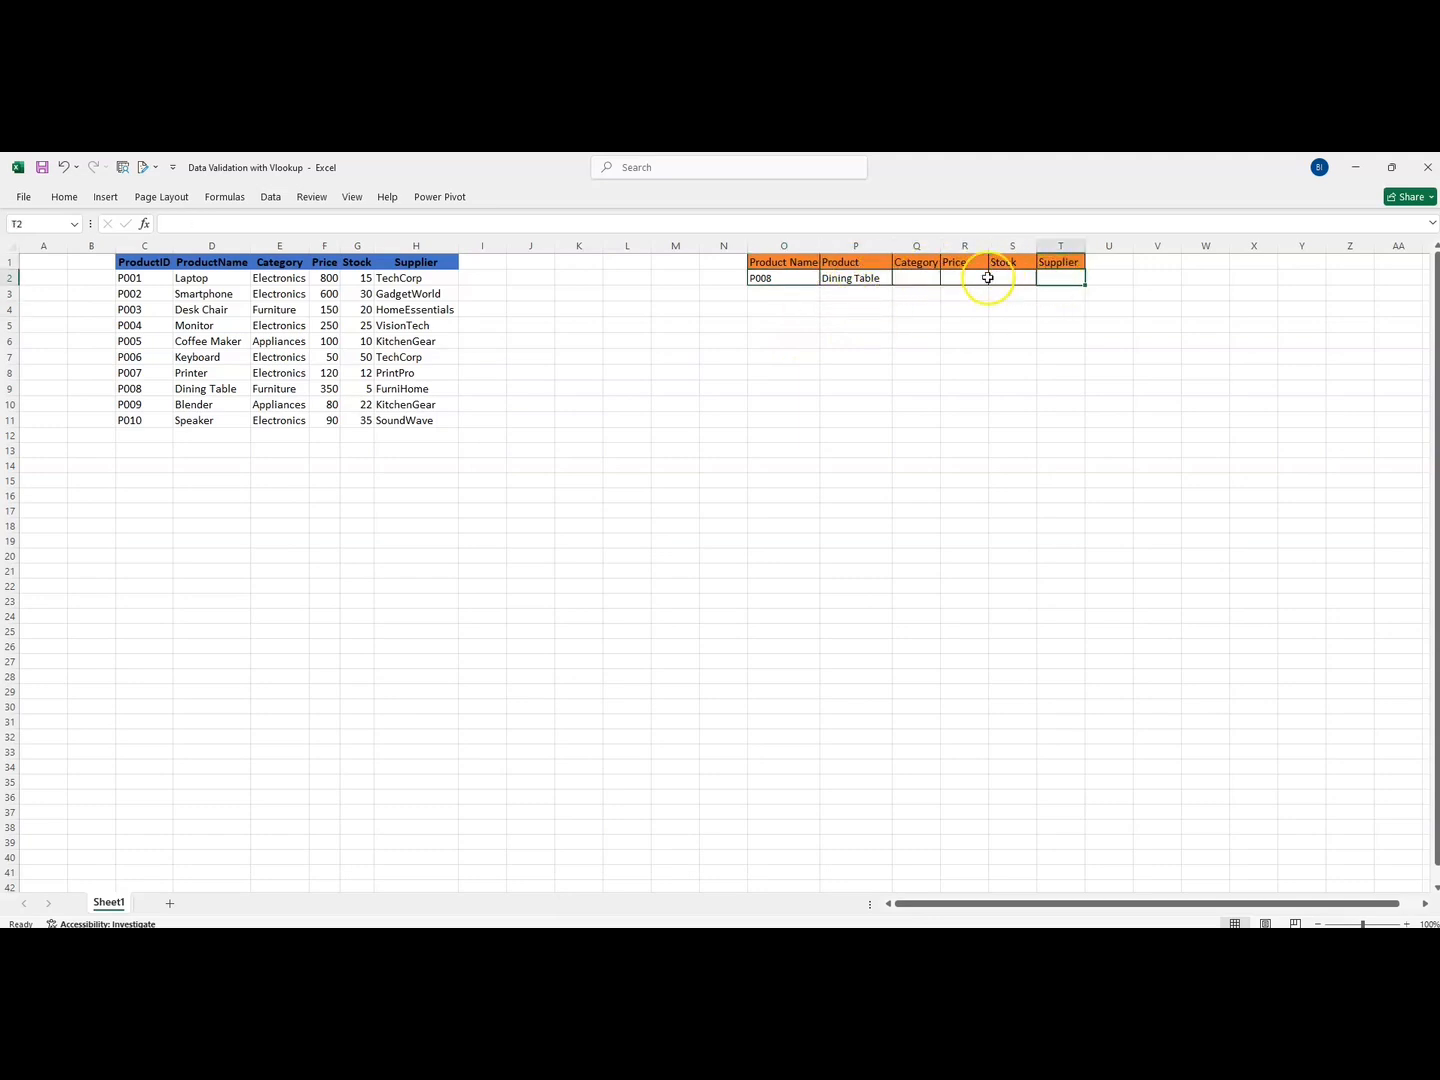
click(857, 279)
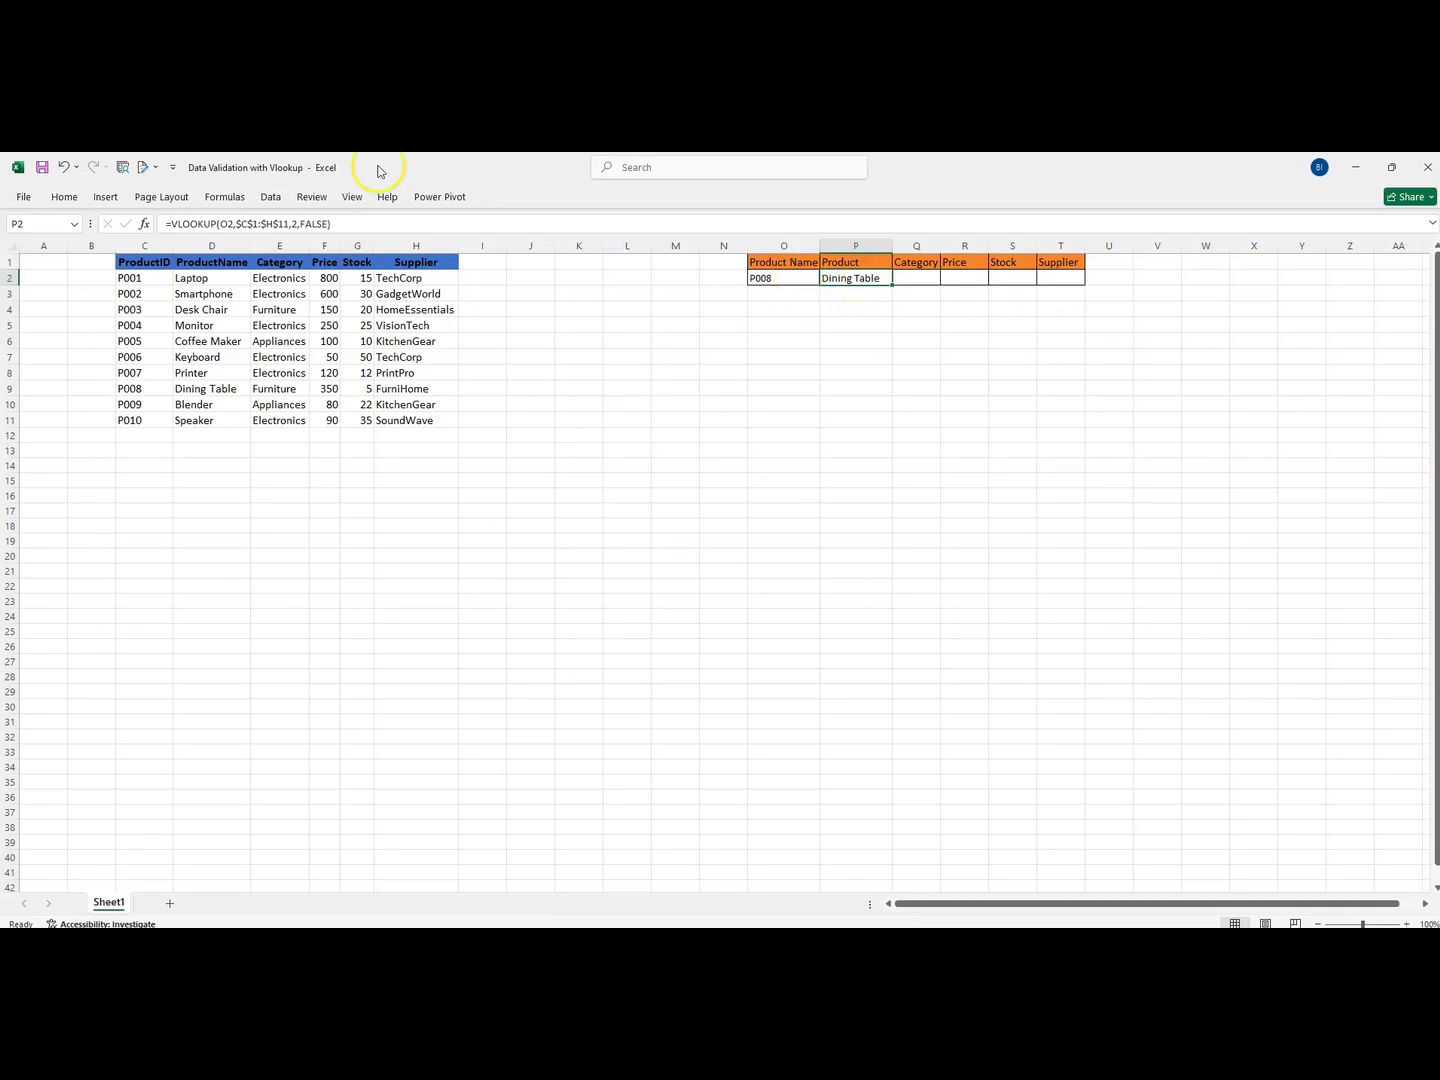
Copy the Product formula into Q2 and change its column index to 3
drag(329, 224, 172, 221)
key(ctrl+c)
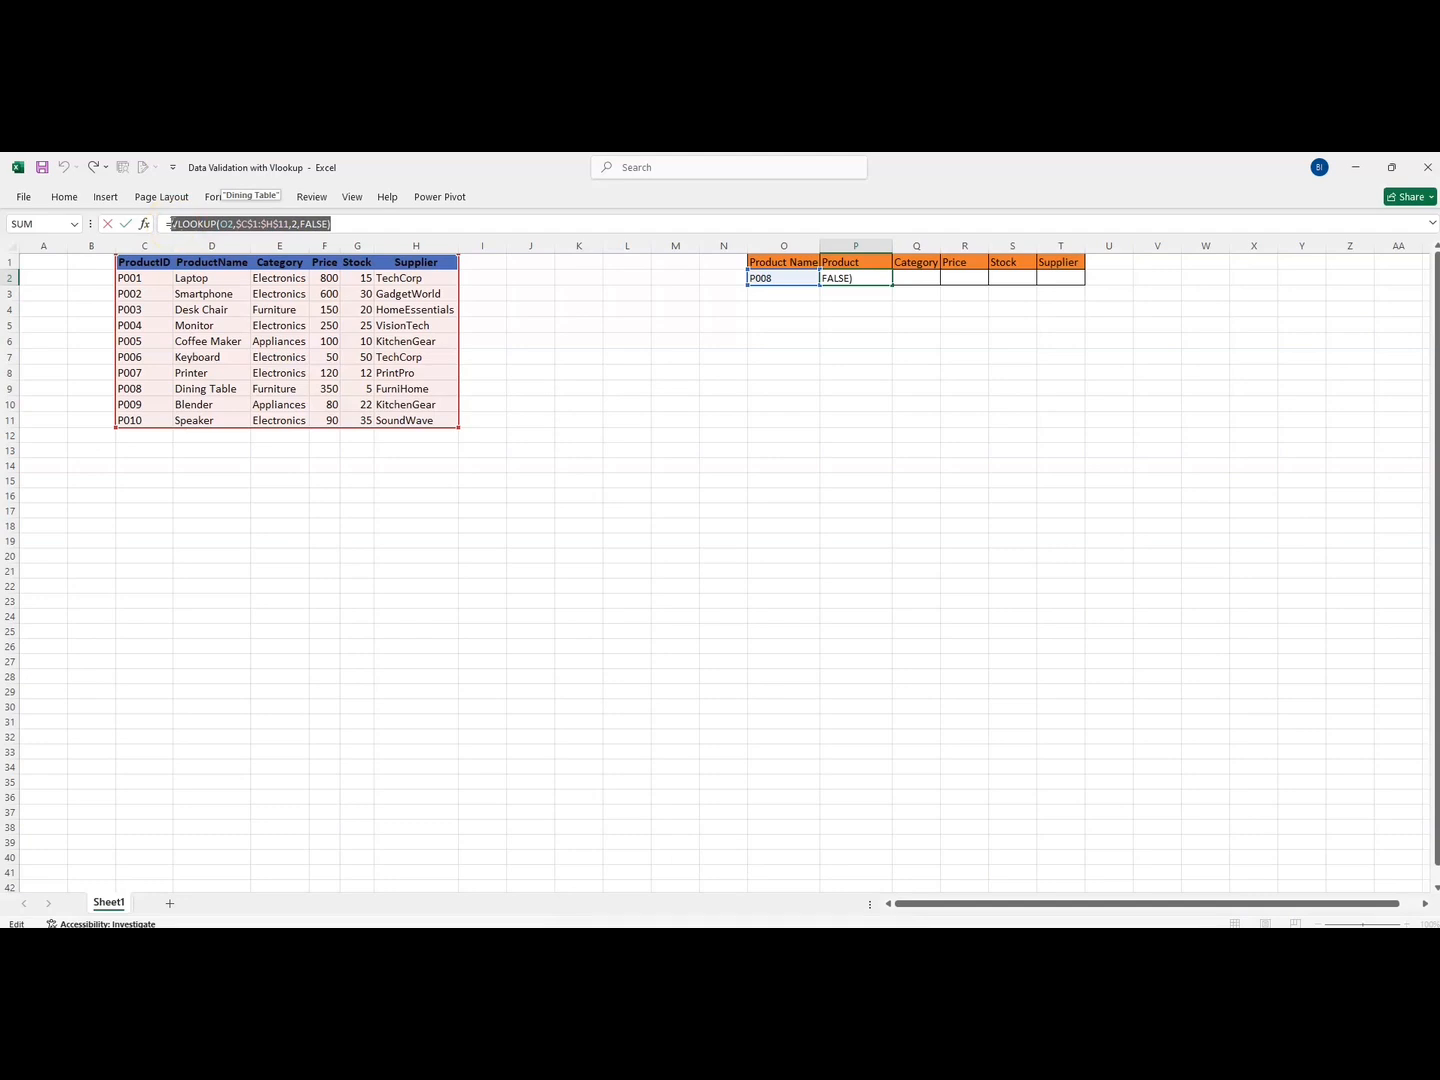
key(Return)
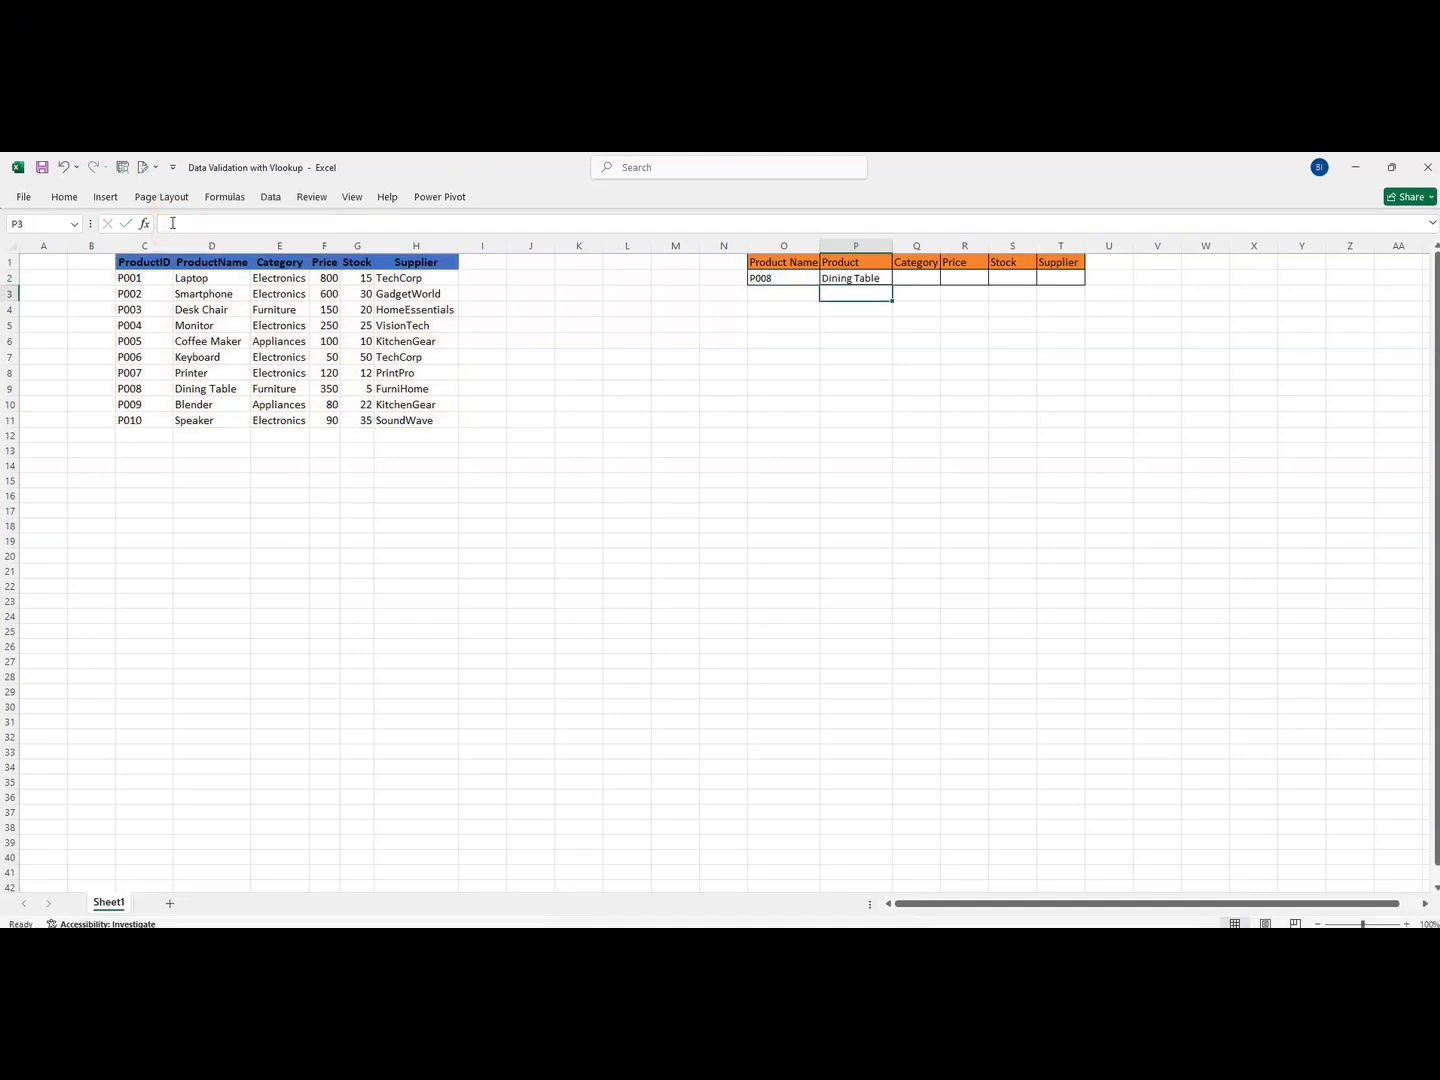
click(907, 279)
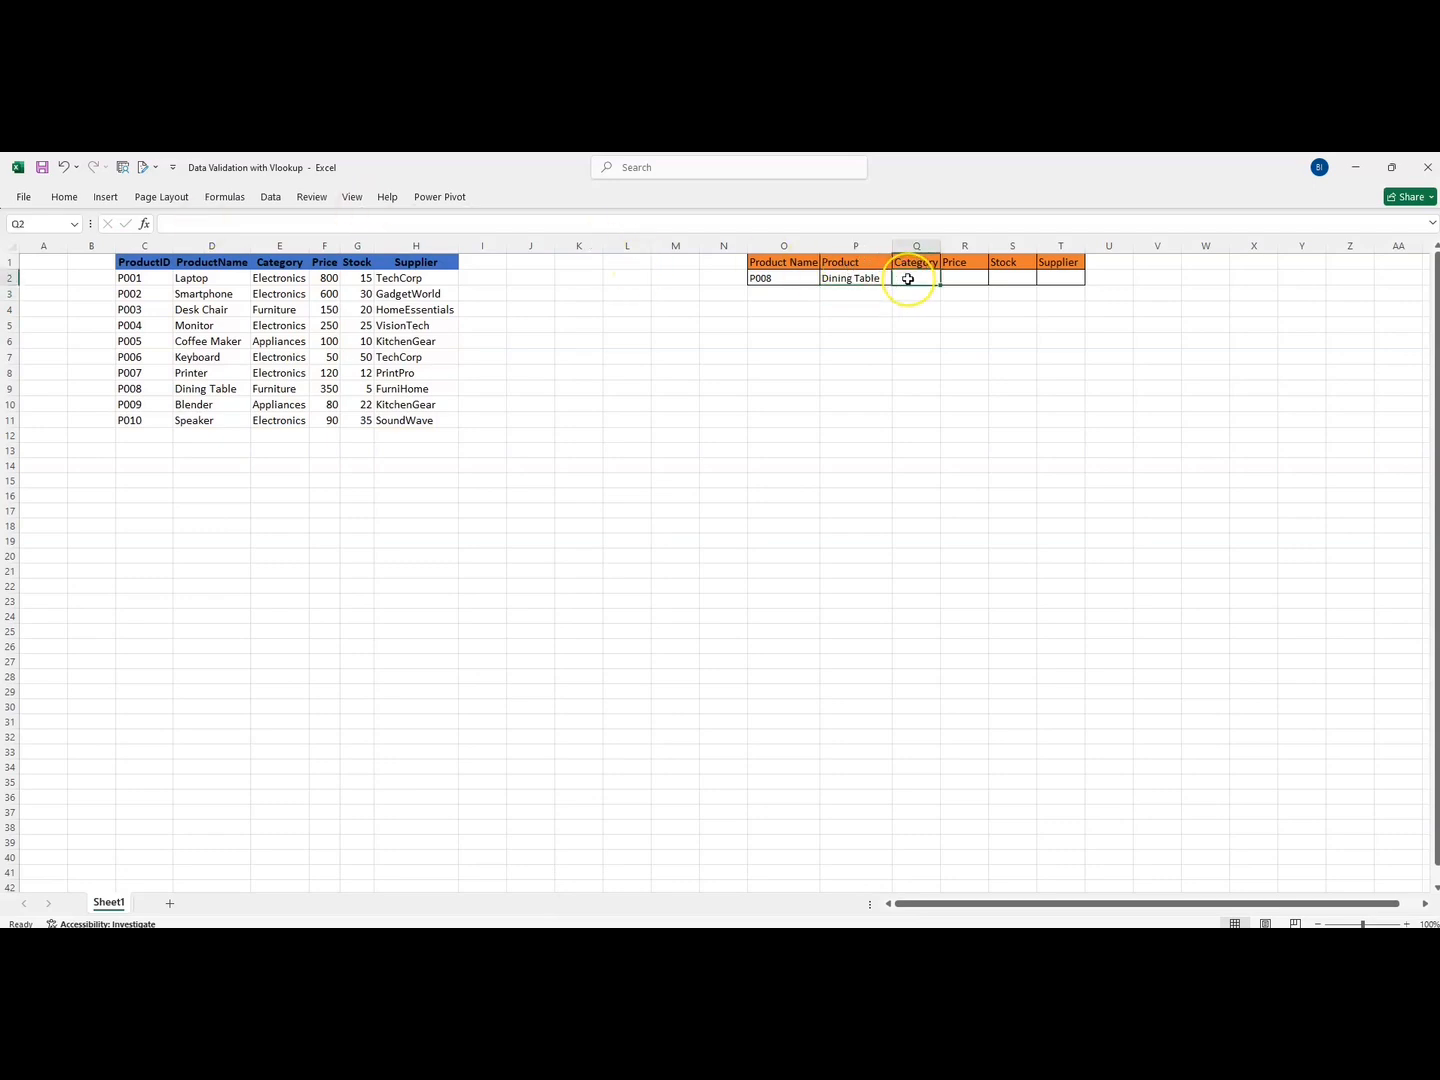
key(ctrl+v)
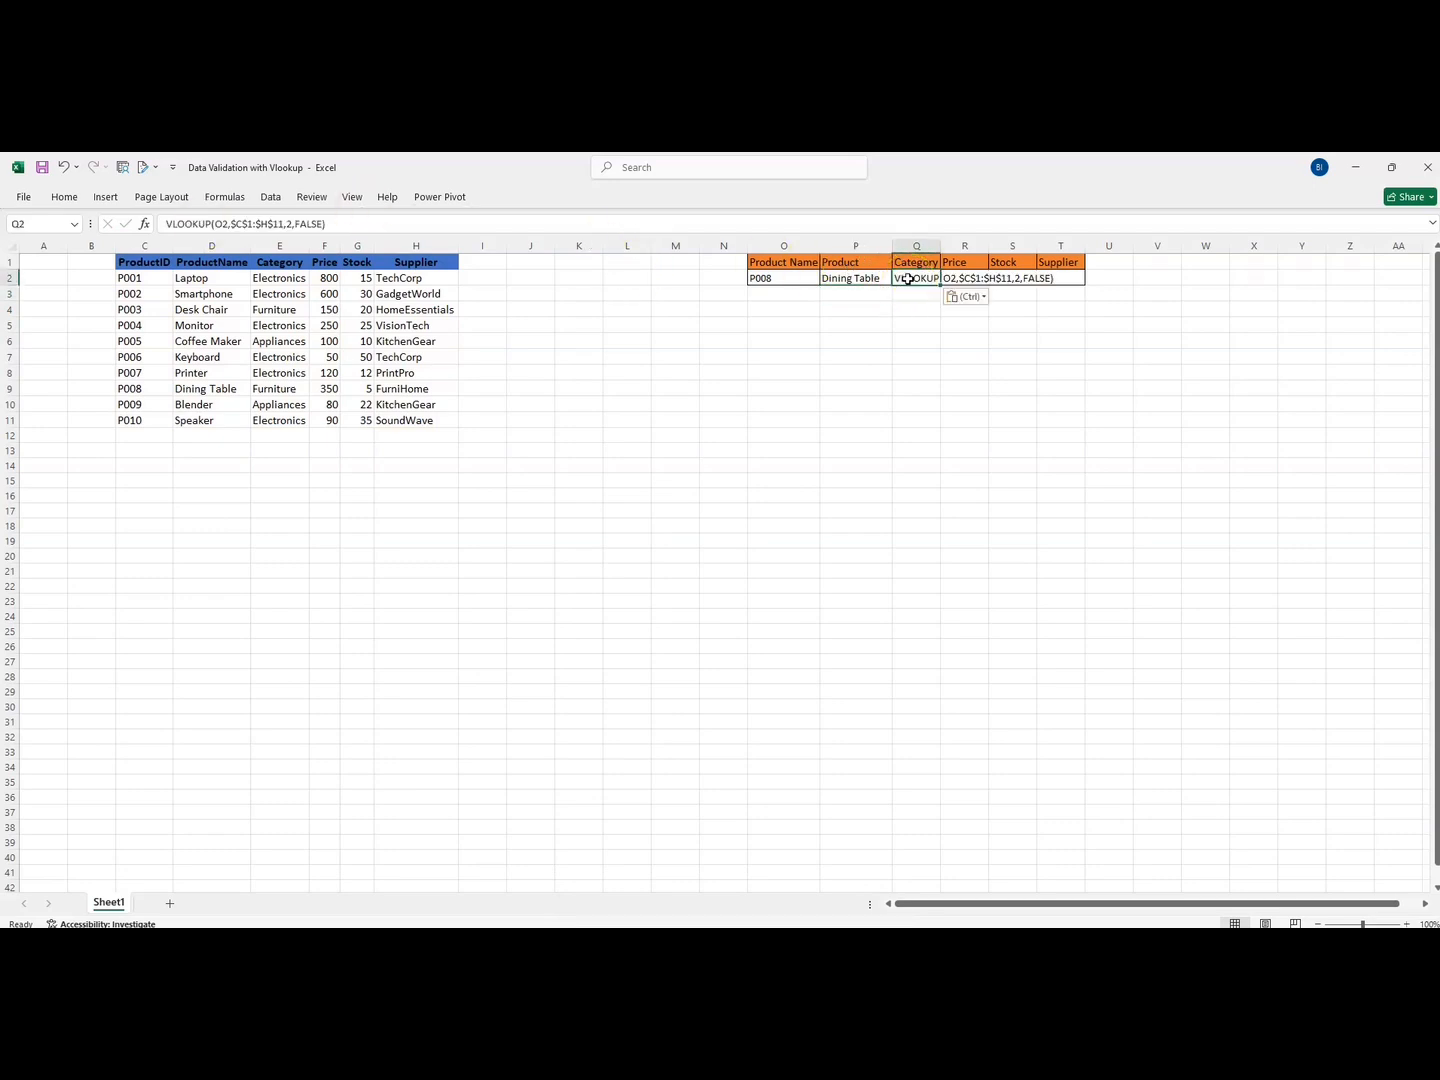
click(292, 226)
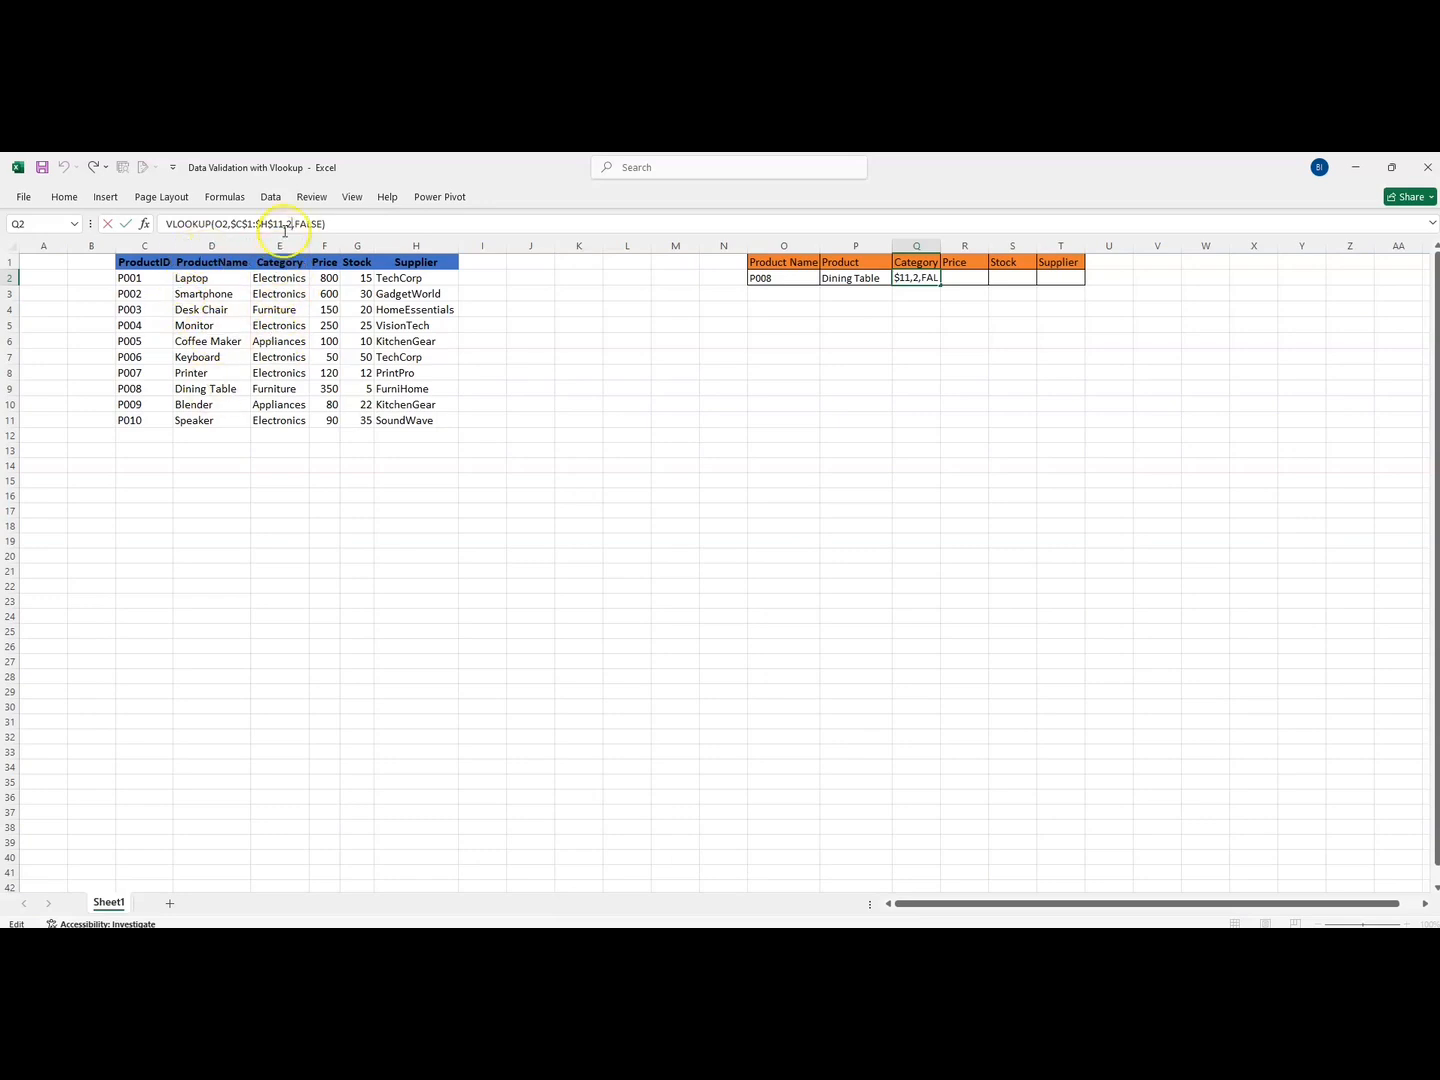
key(Delete)
text(3)
key(Return)
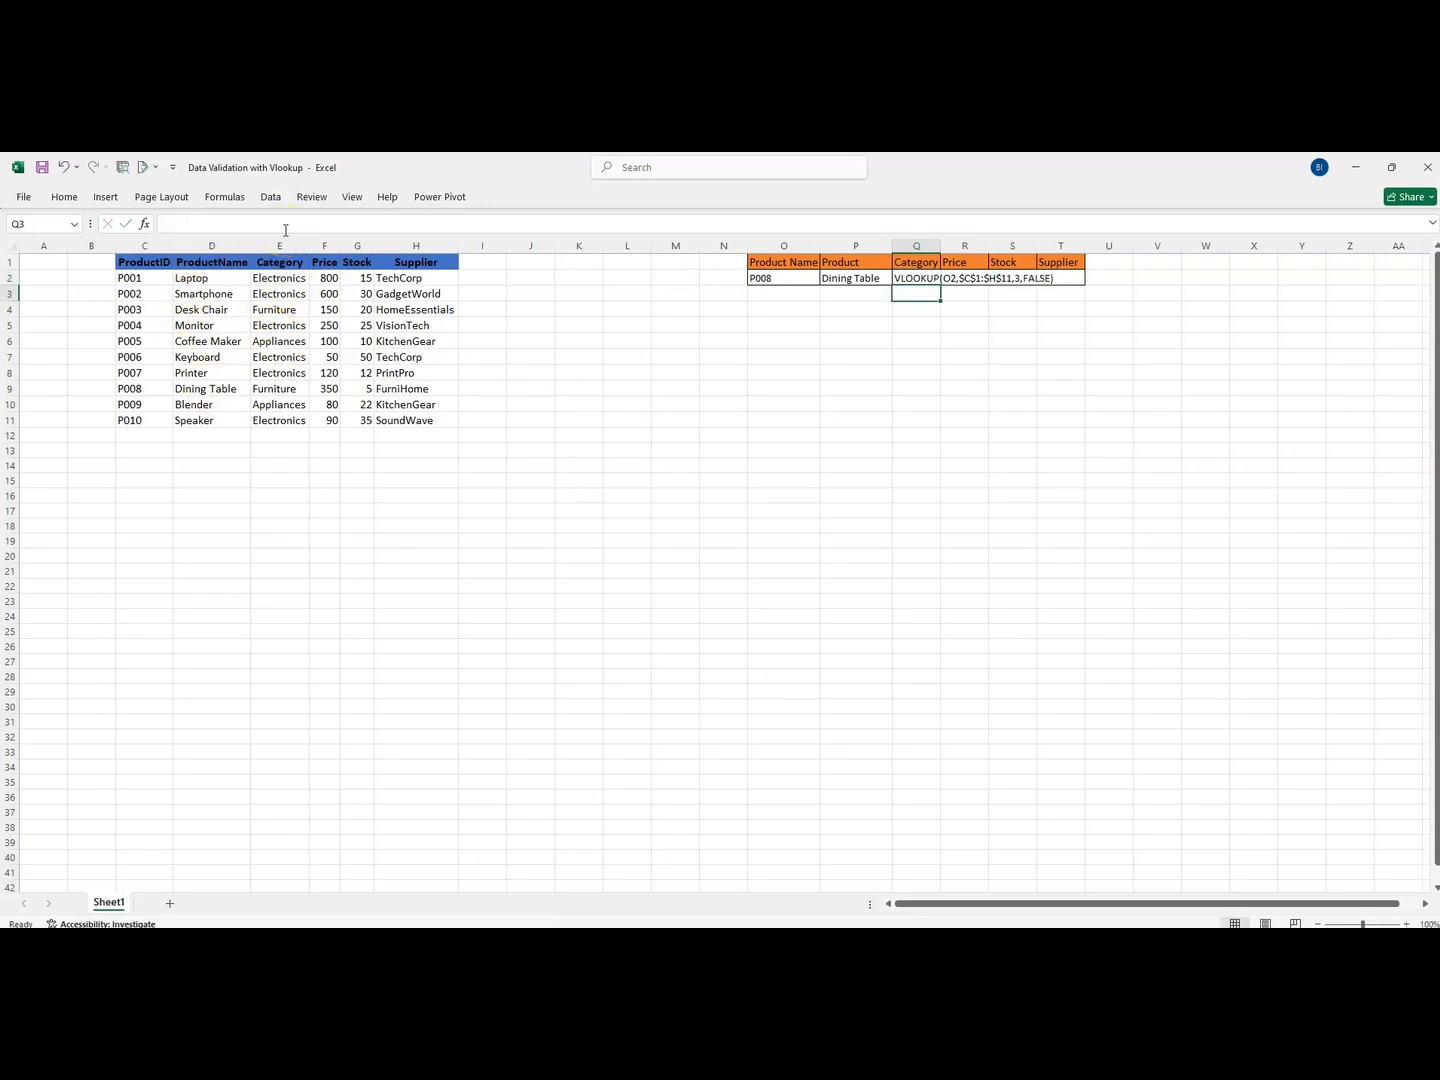
Add the missing = to Q2's formula and verify Furniture against the P008 row
click(913, 282)
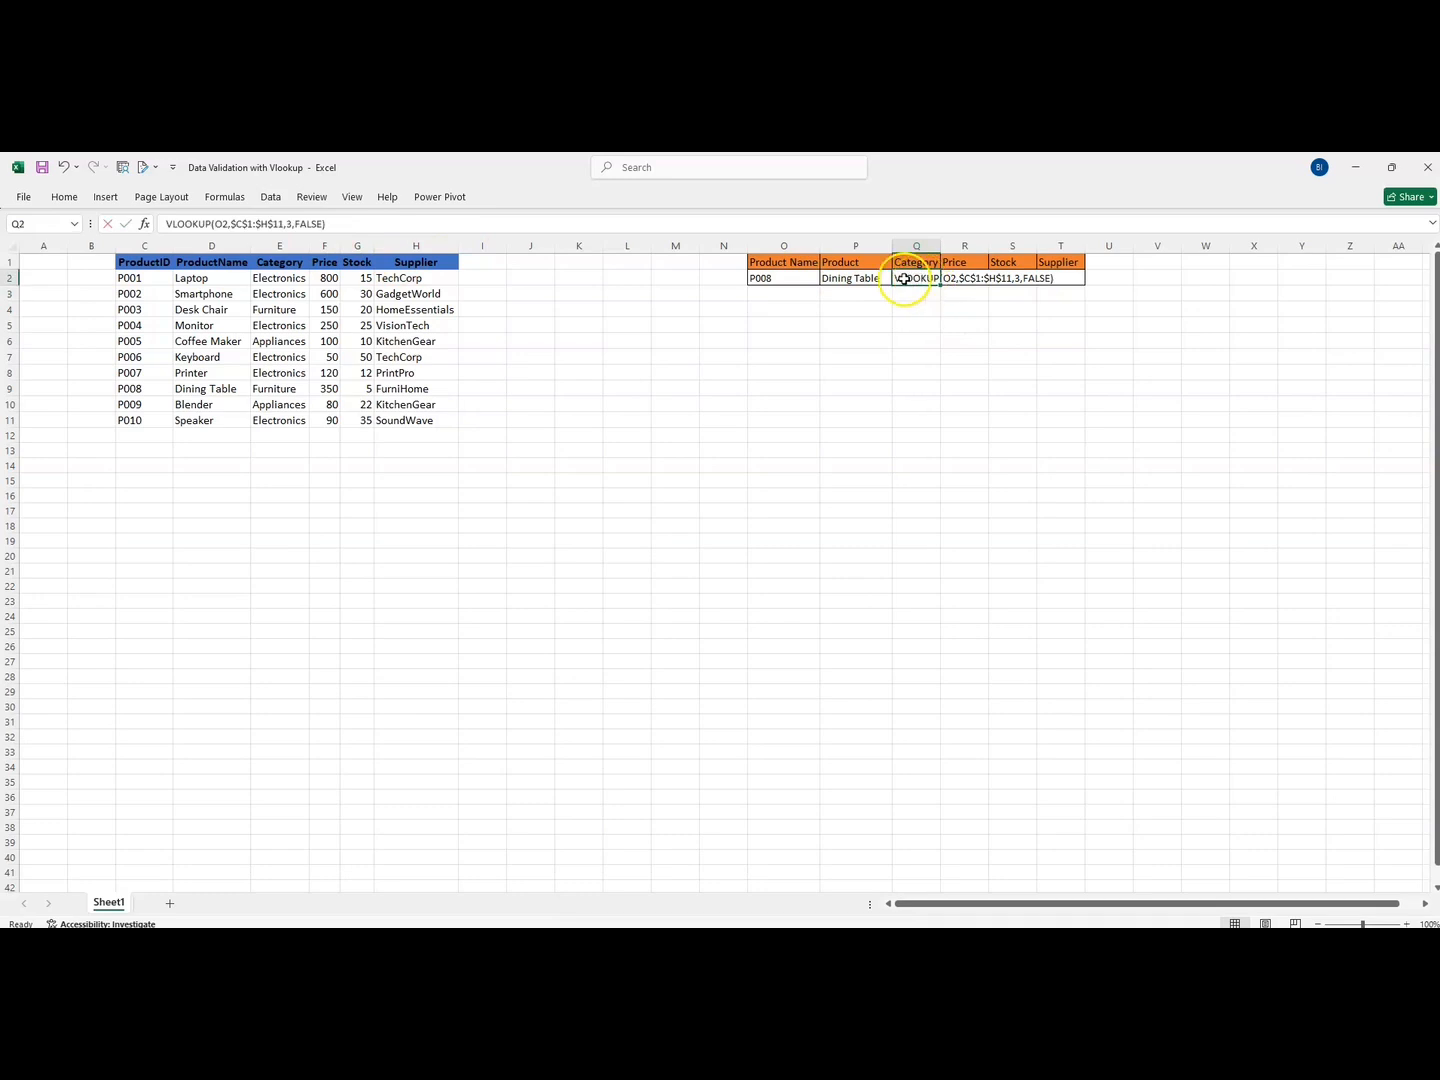
double_click(899, 279)
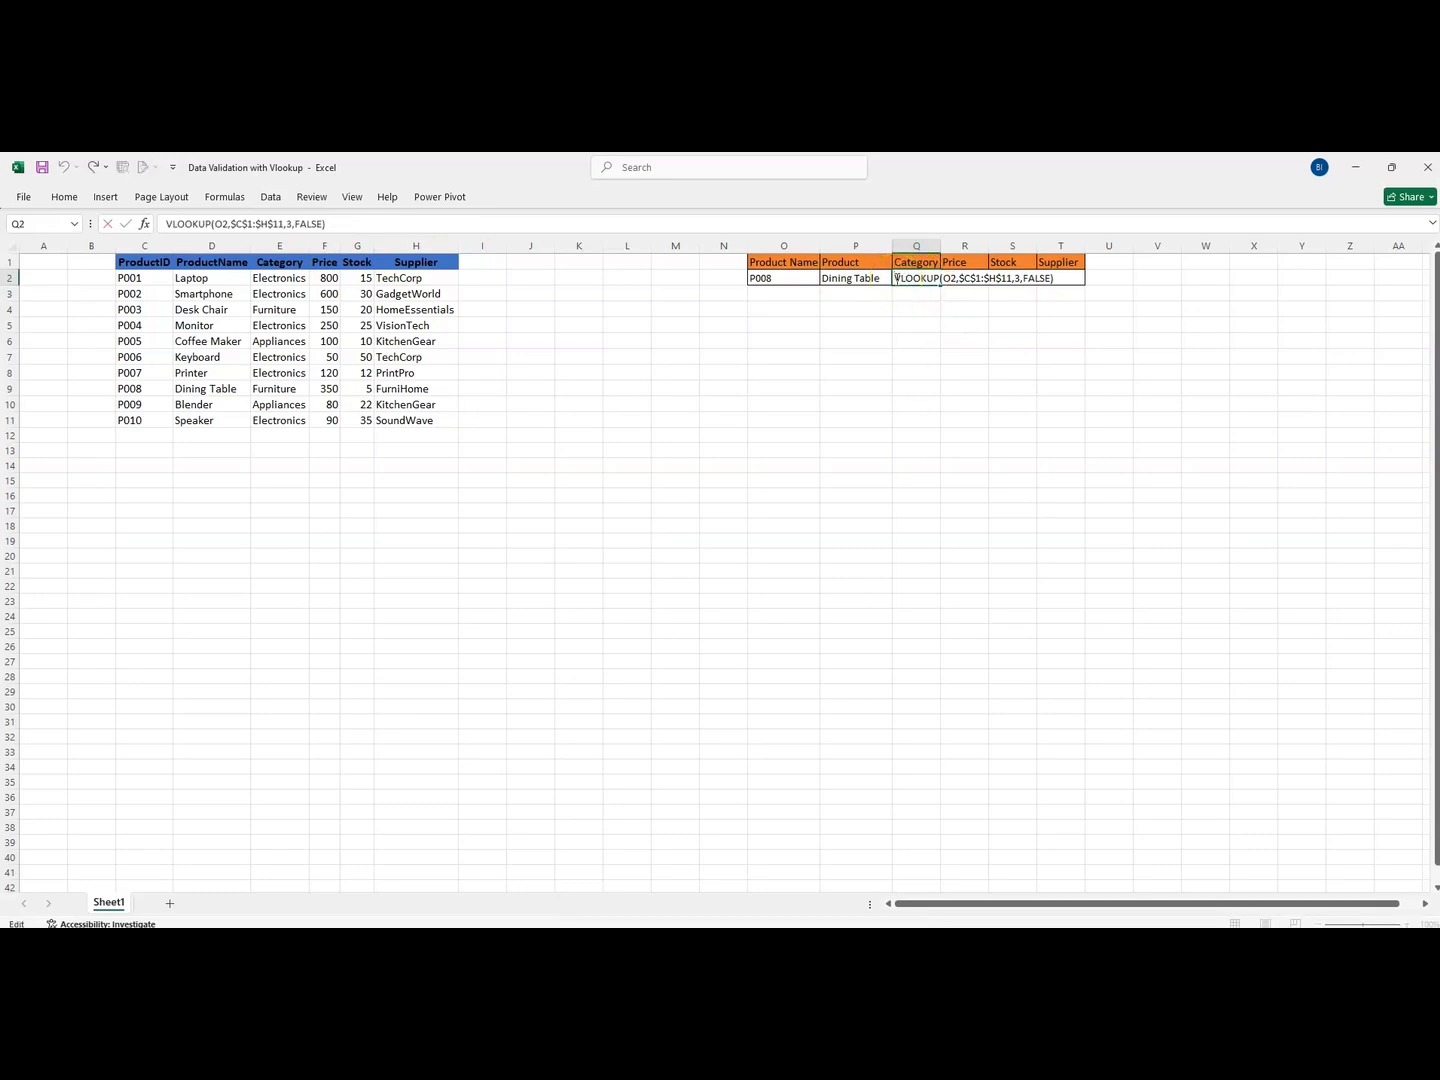
text(=)
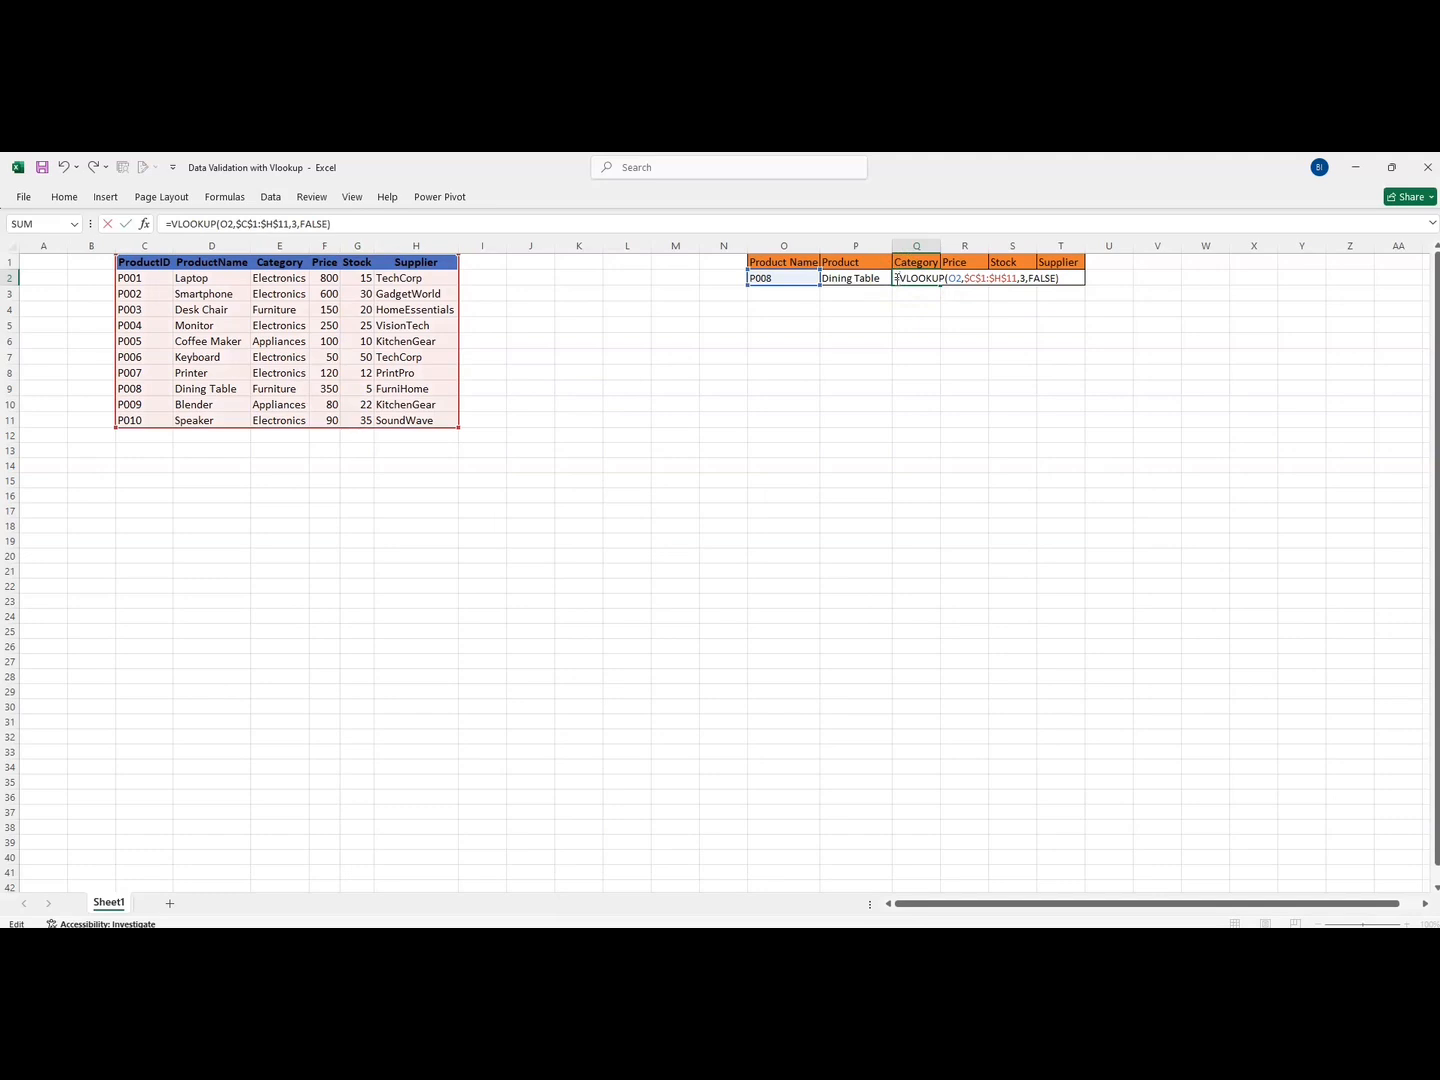
key(Return)
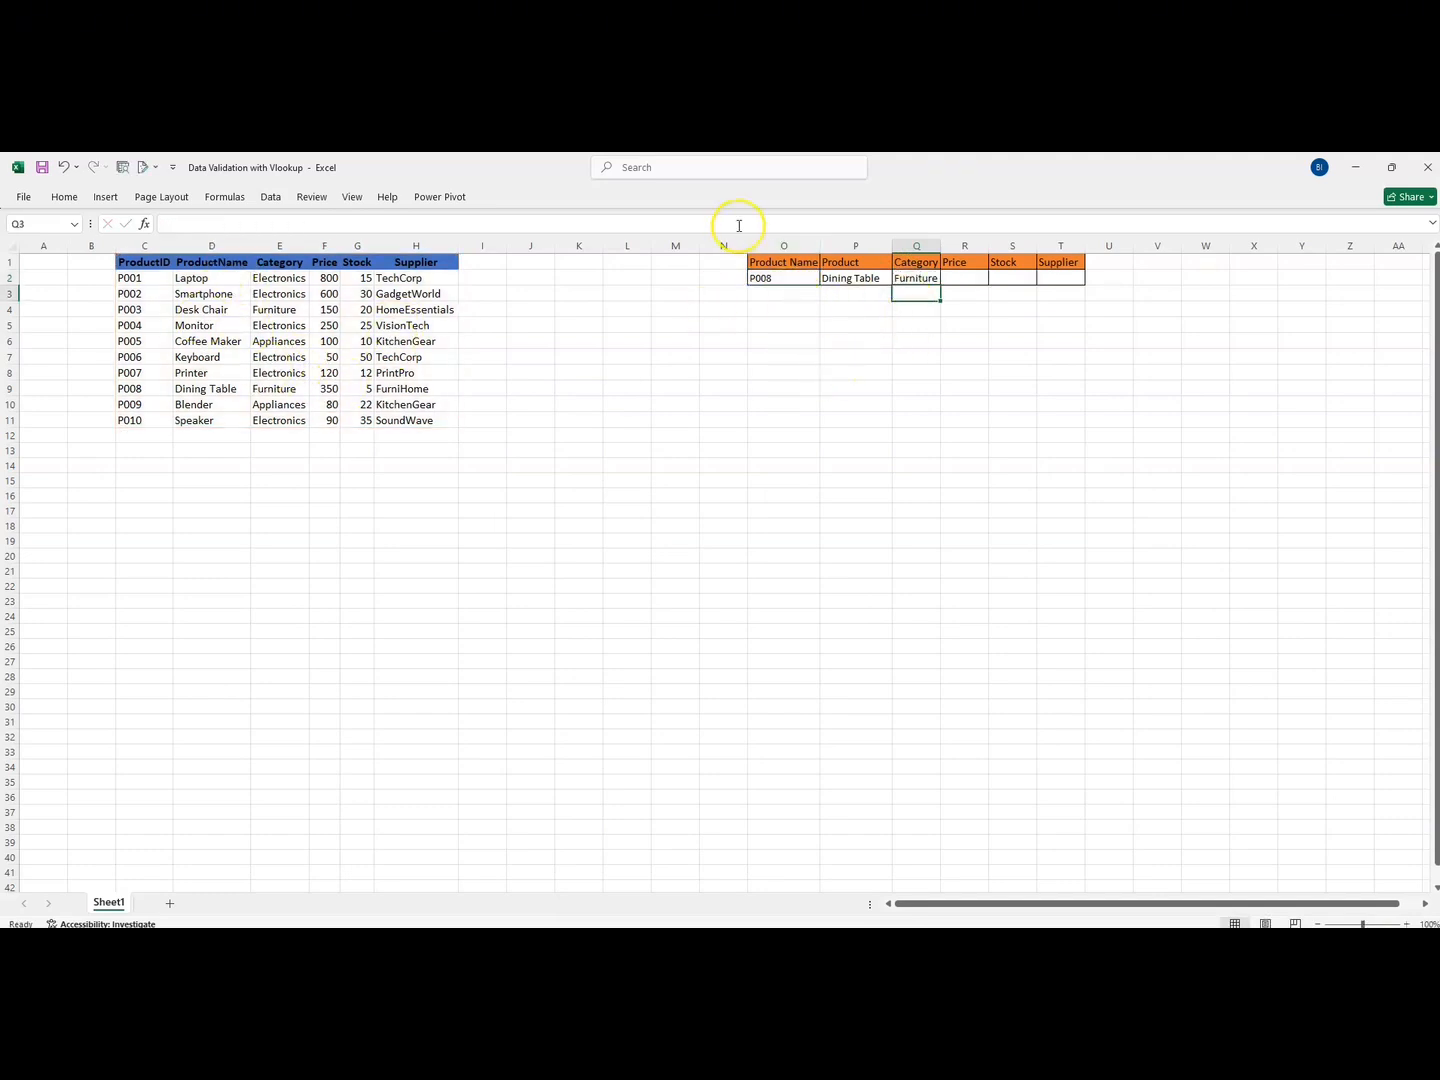
drag(131, 389, 295, 390)
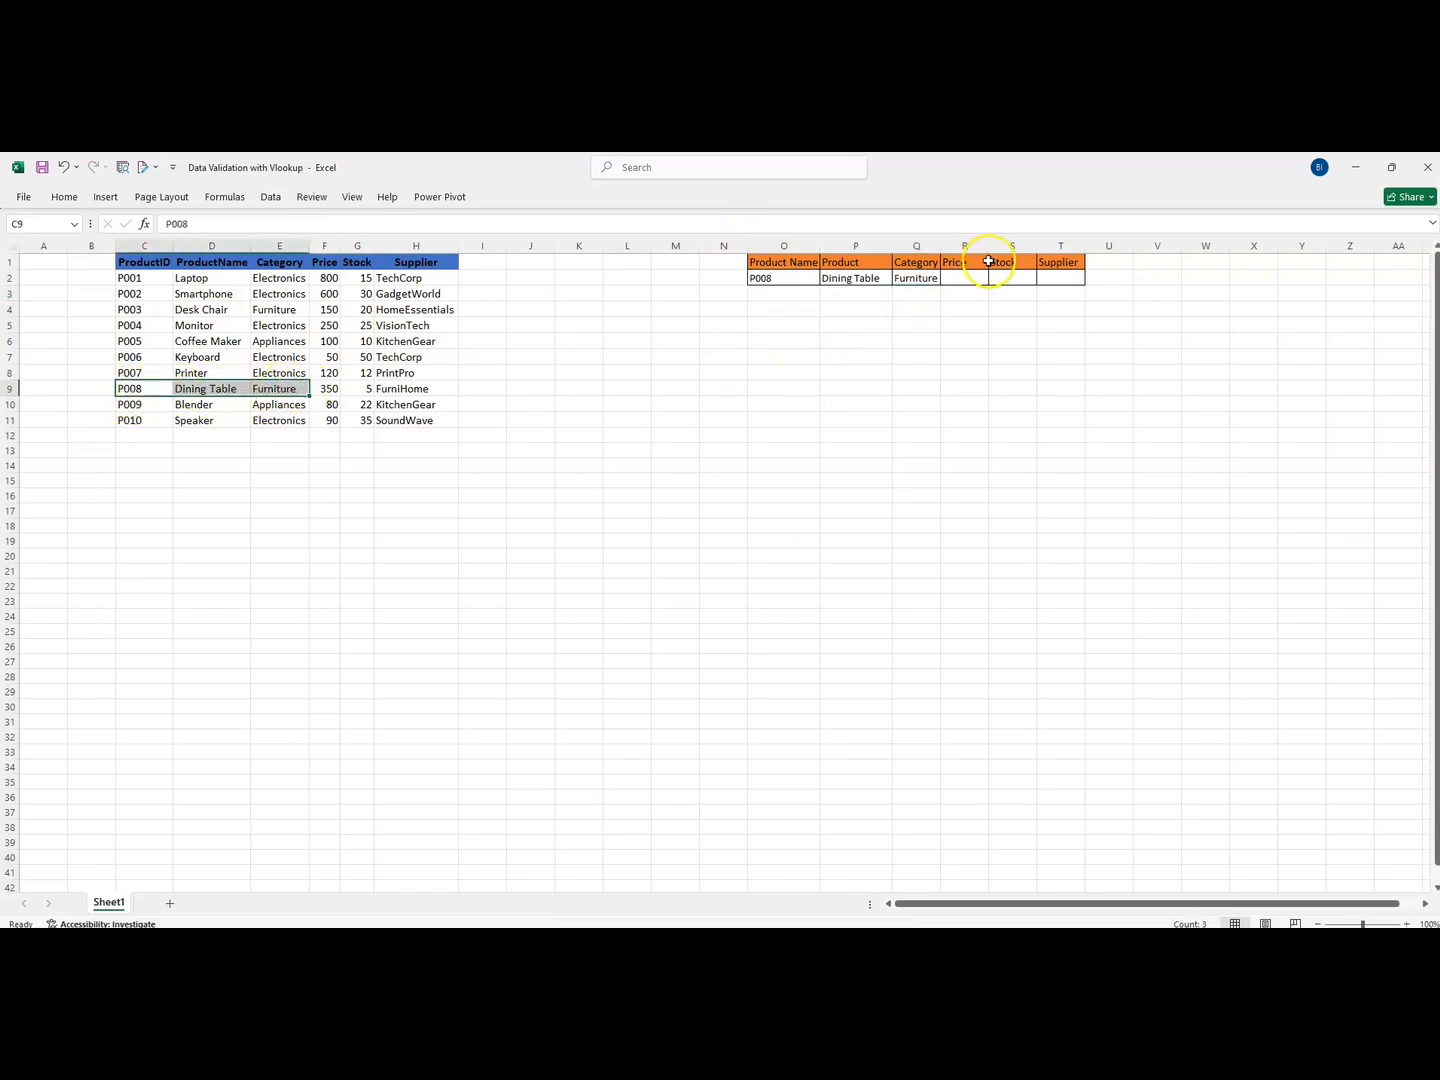
Enter the Price lookup in R2 with column index 4, returning 350
click(959, 280)
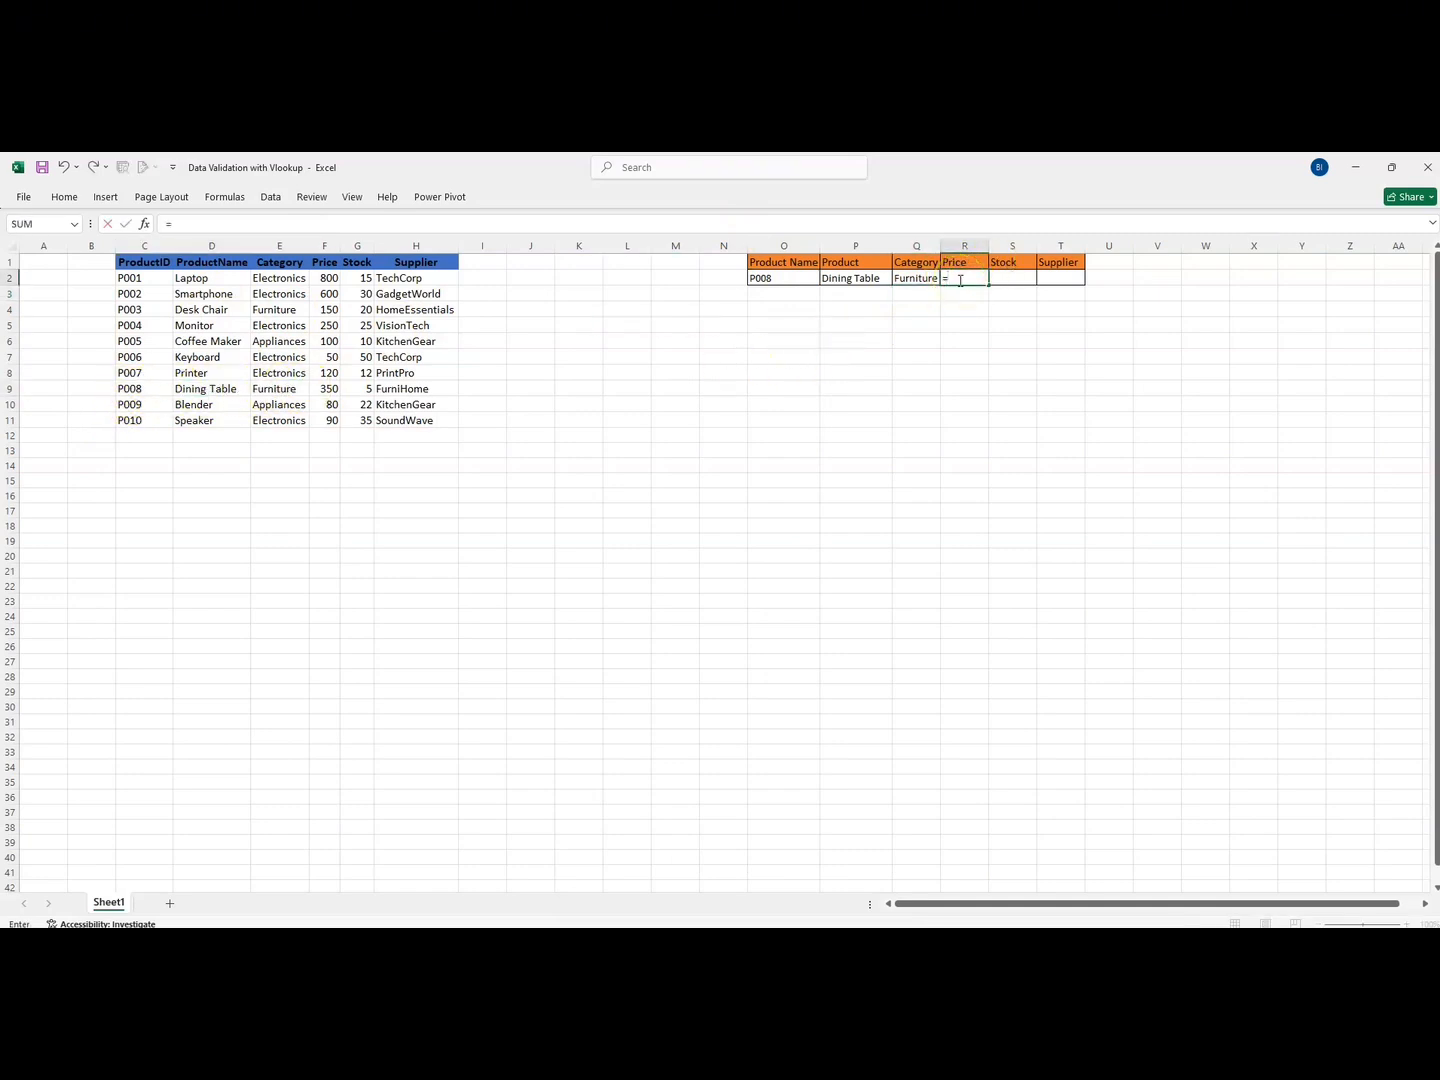
text(=VLOOKUP(O2,$C$1:$H$11,2,FALSE))
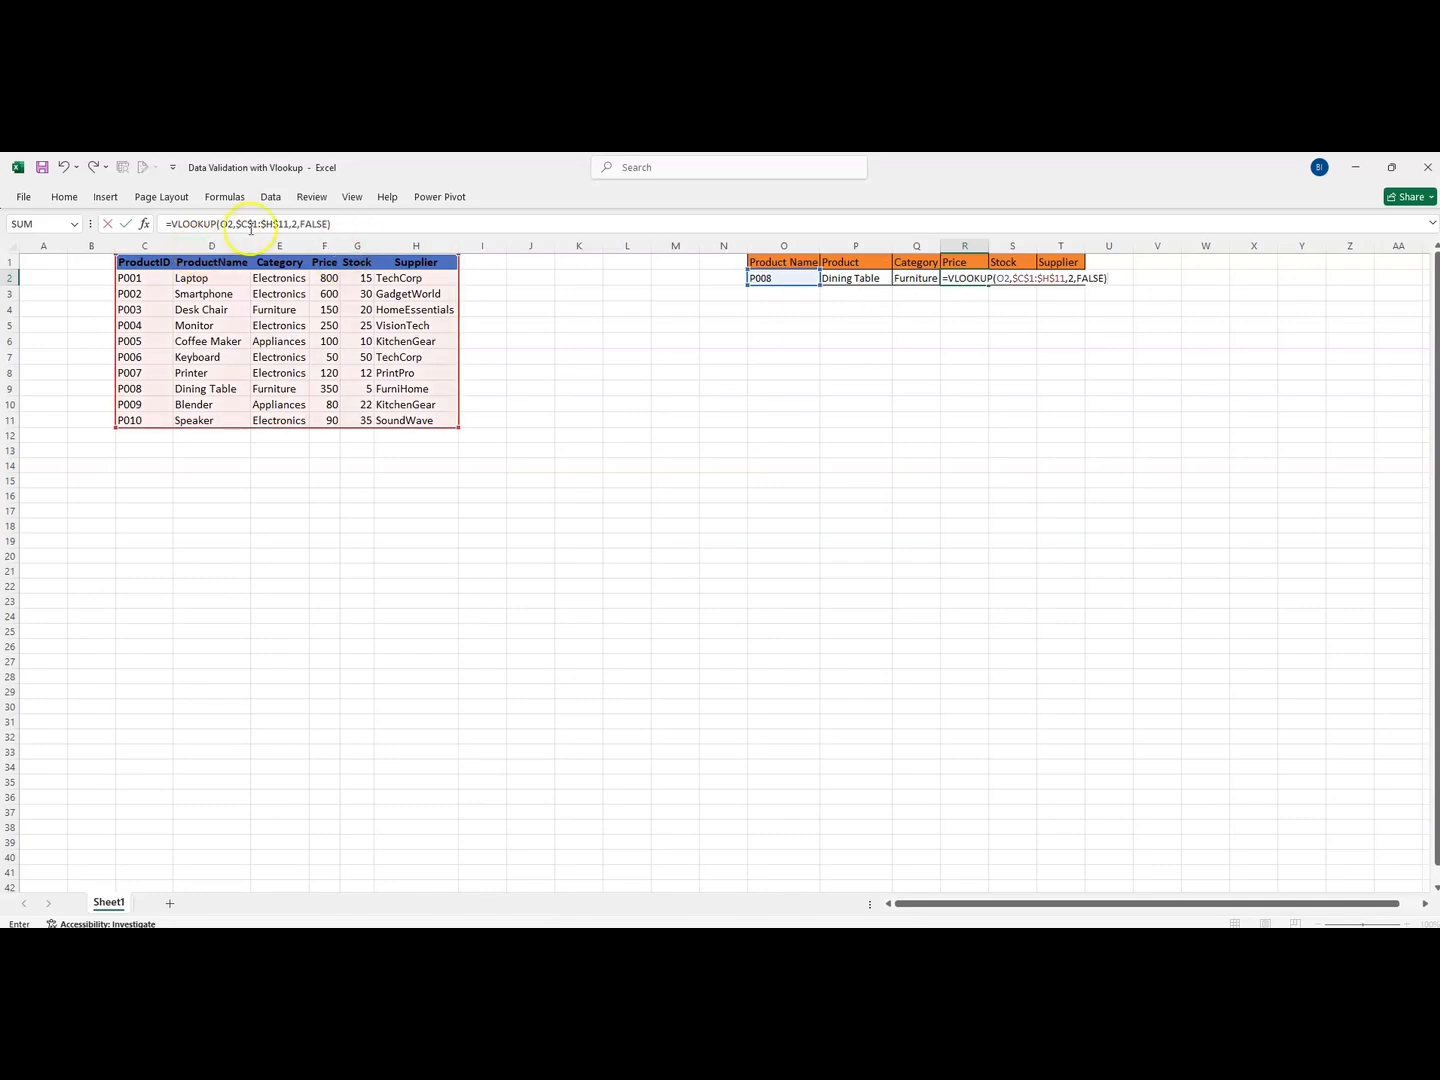
click(297, 223)
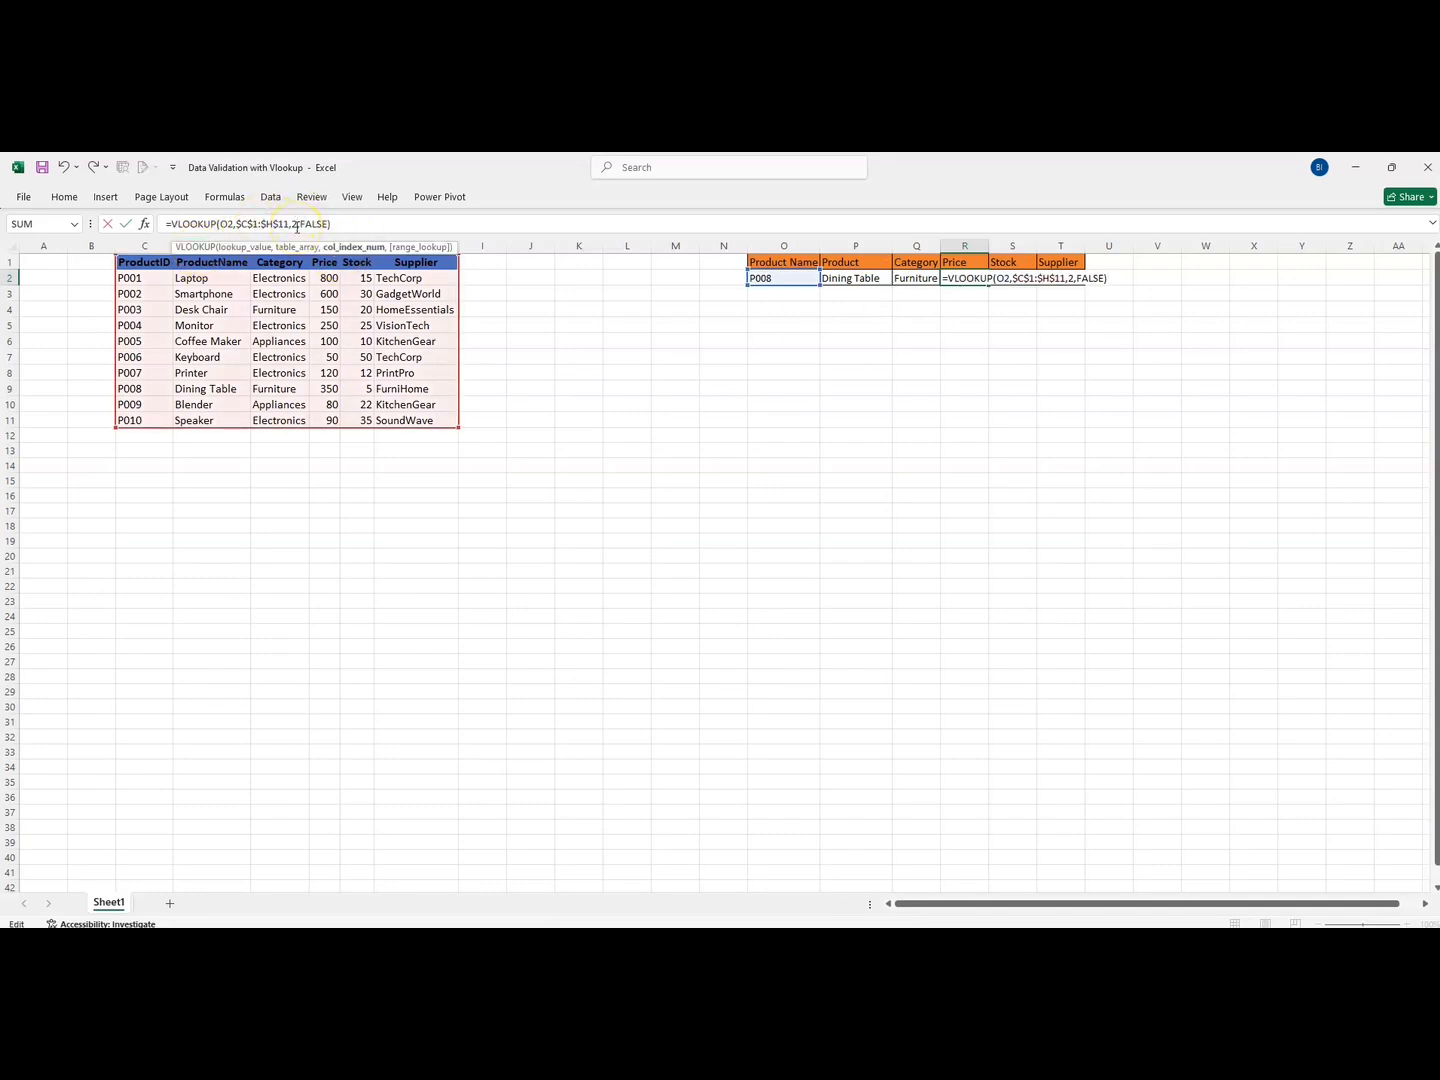
key(BackSpace)
text(4)
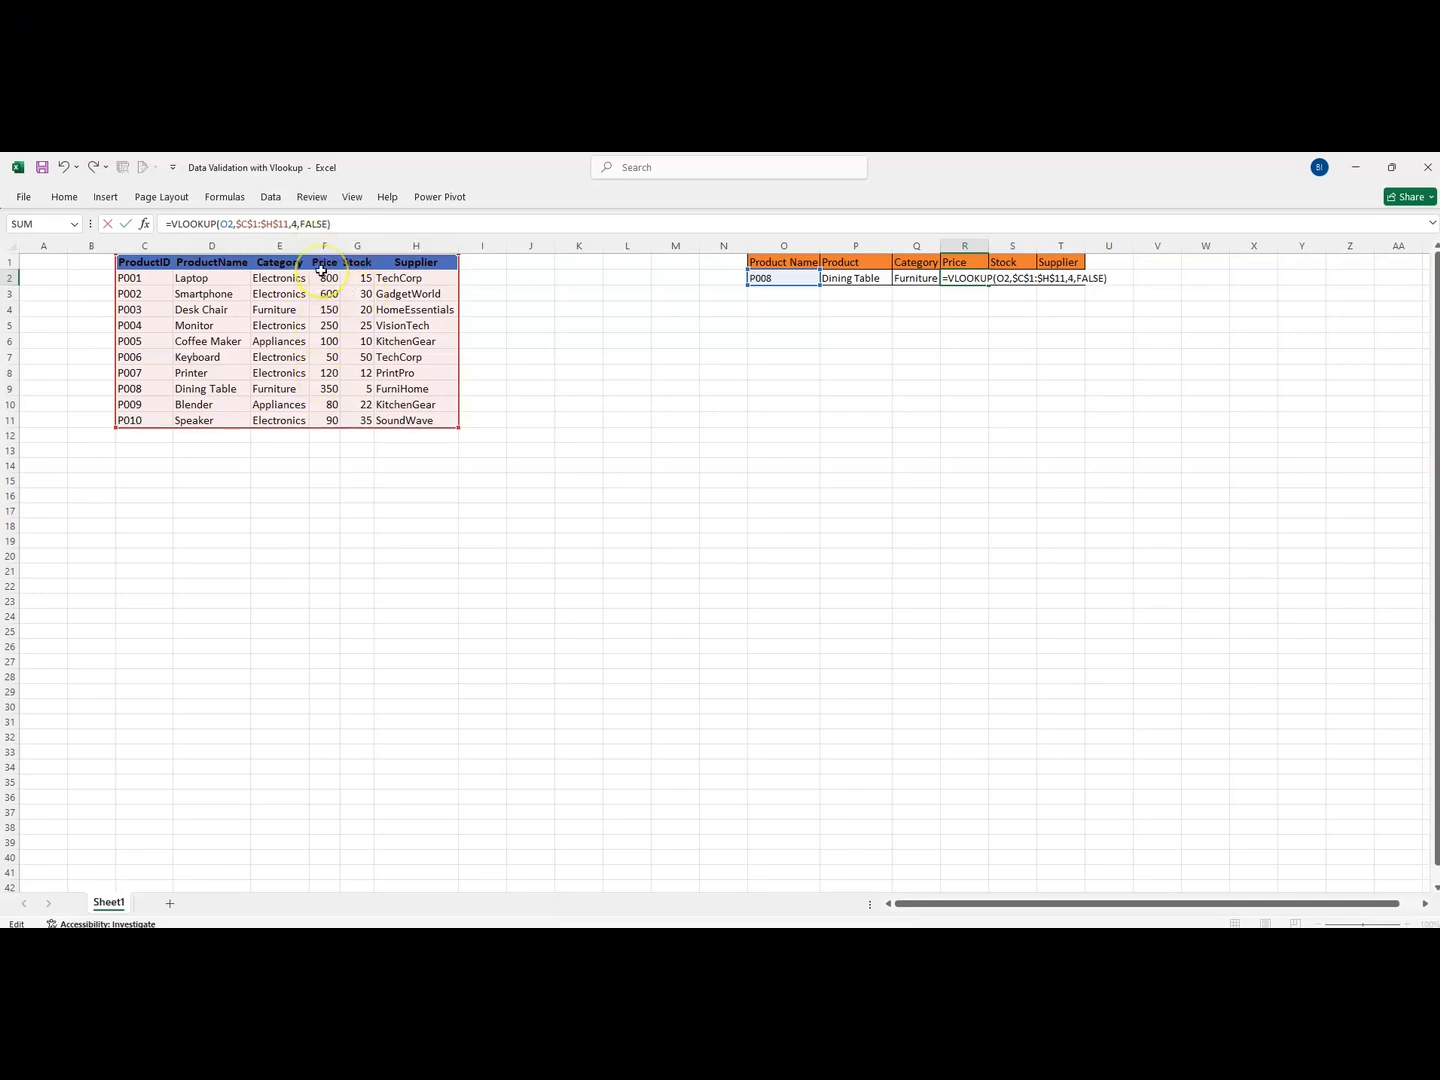
key(Return)
Enter the Stock lookup in S2 with column index 5, returning 5
click(1004, 278)
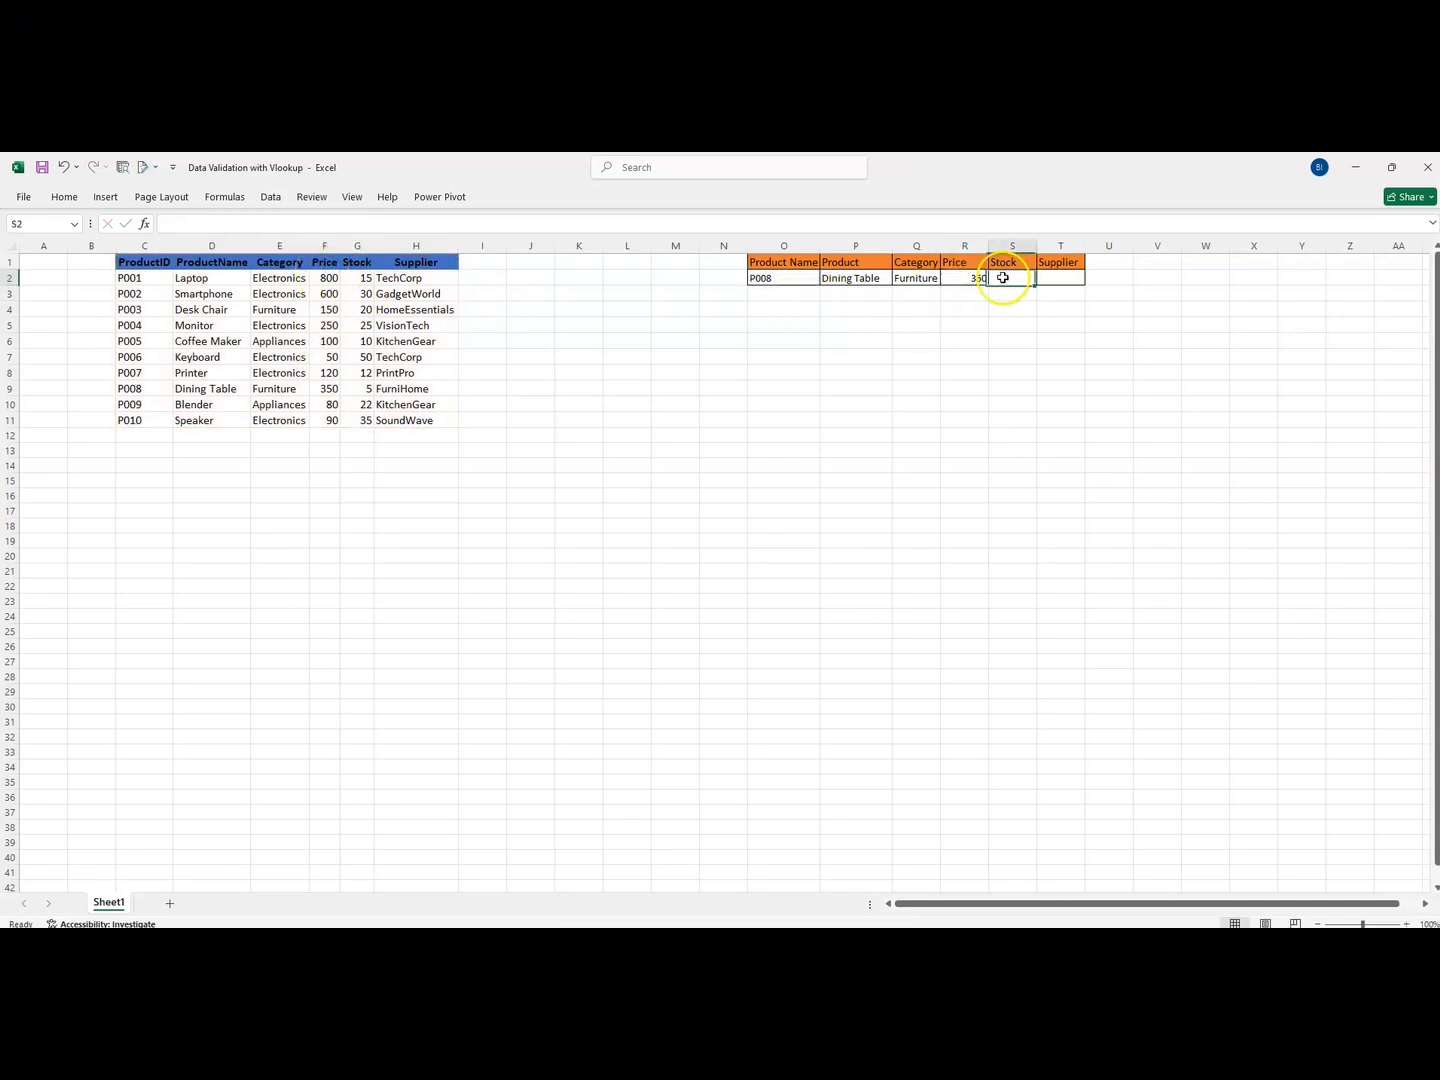
text(=)
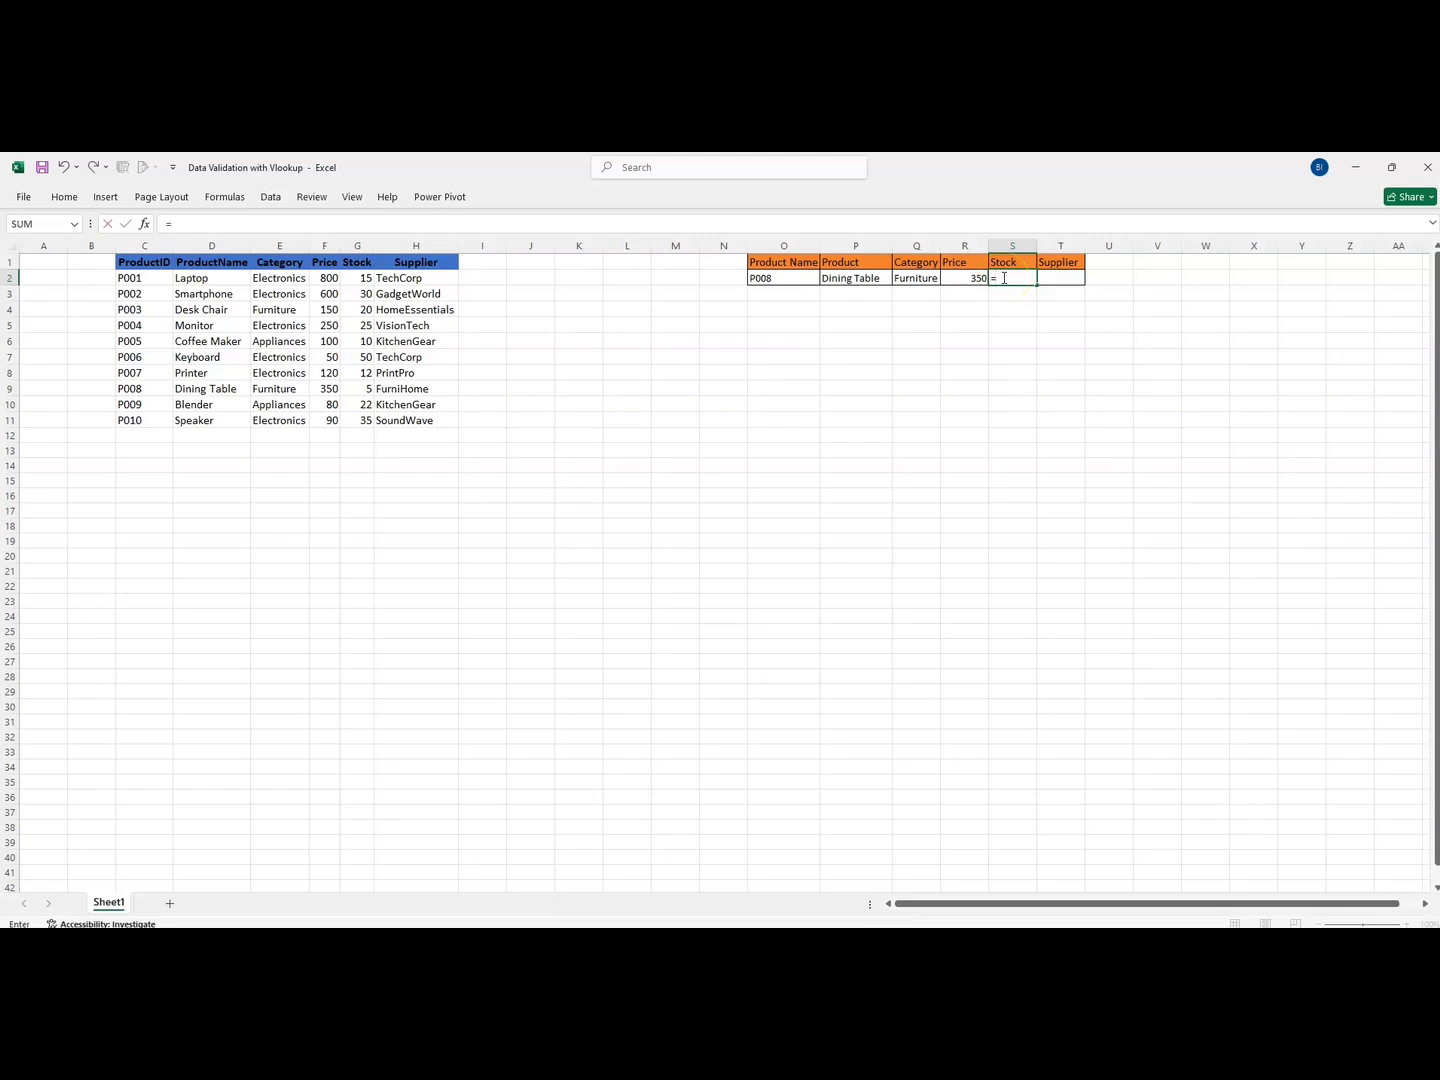
key(ctrl+v)
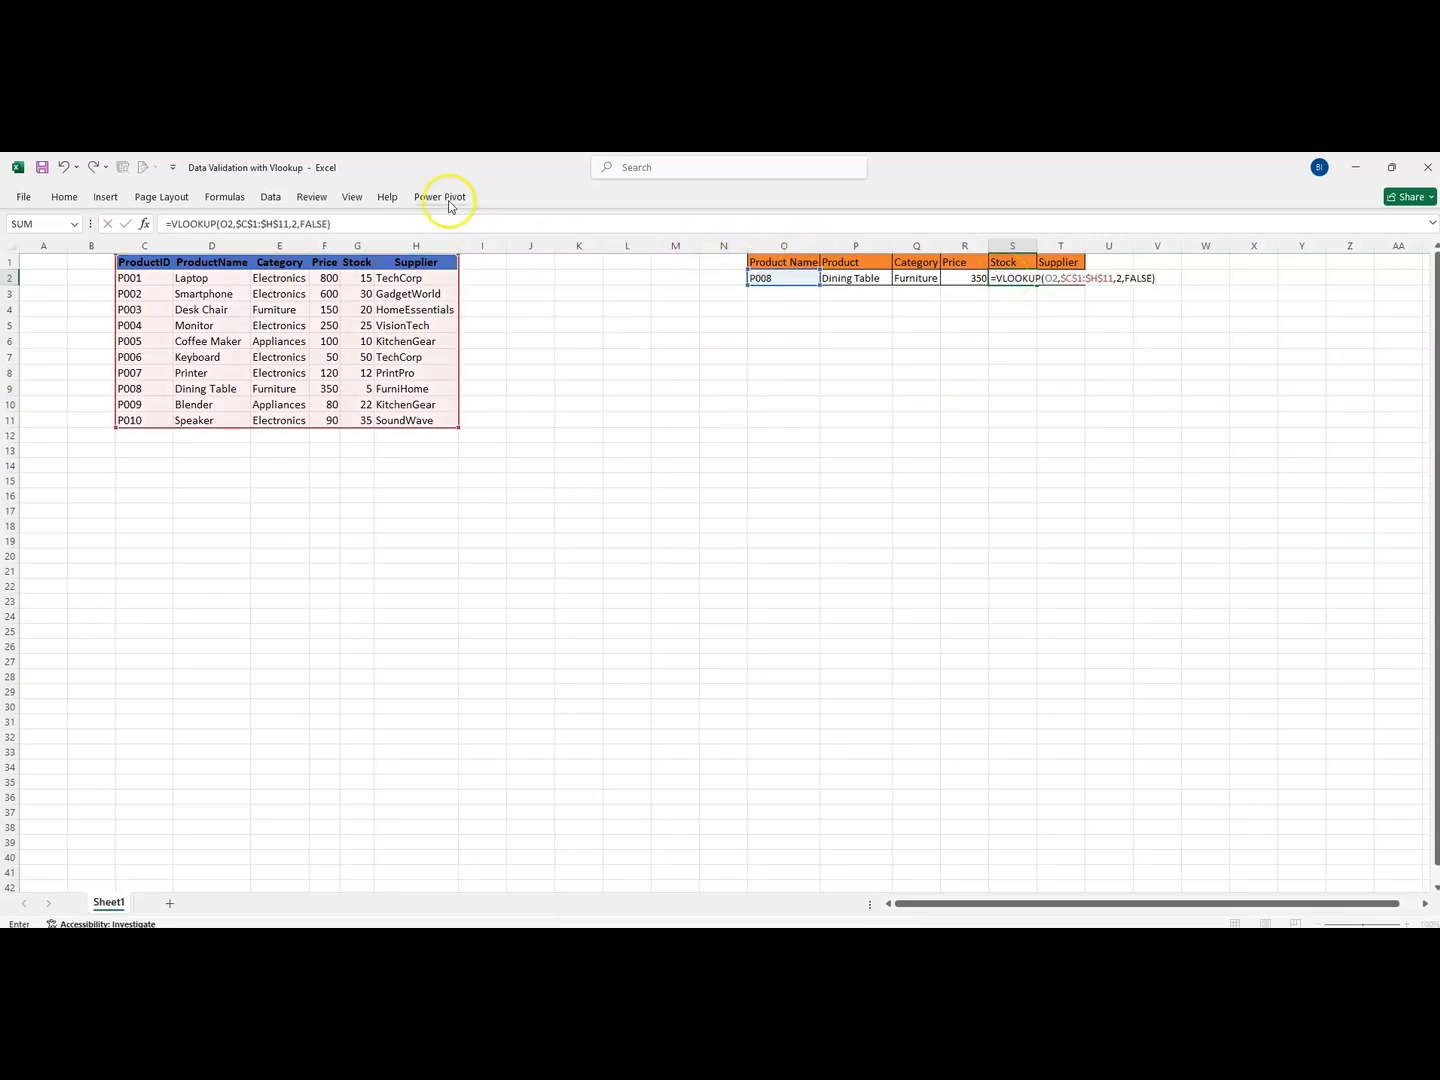
click(295, 225)
key(BackSpace)
text(5)
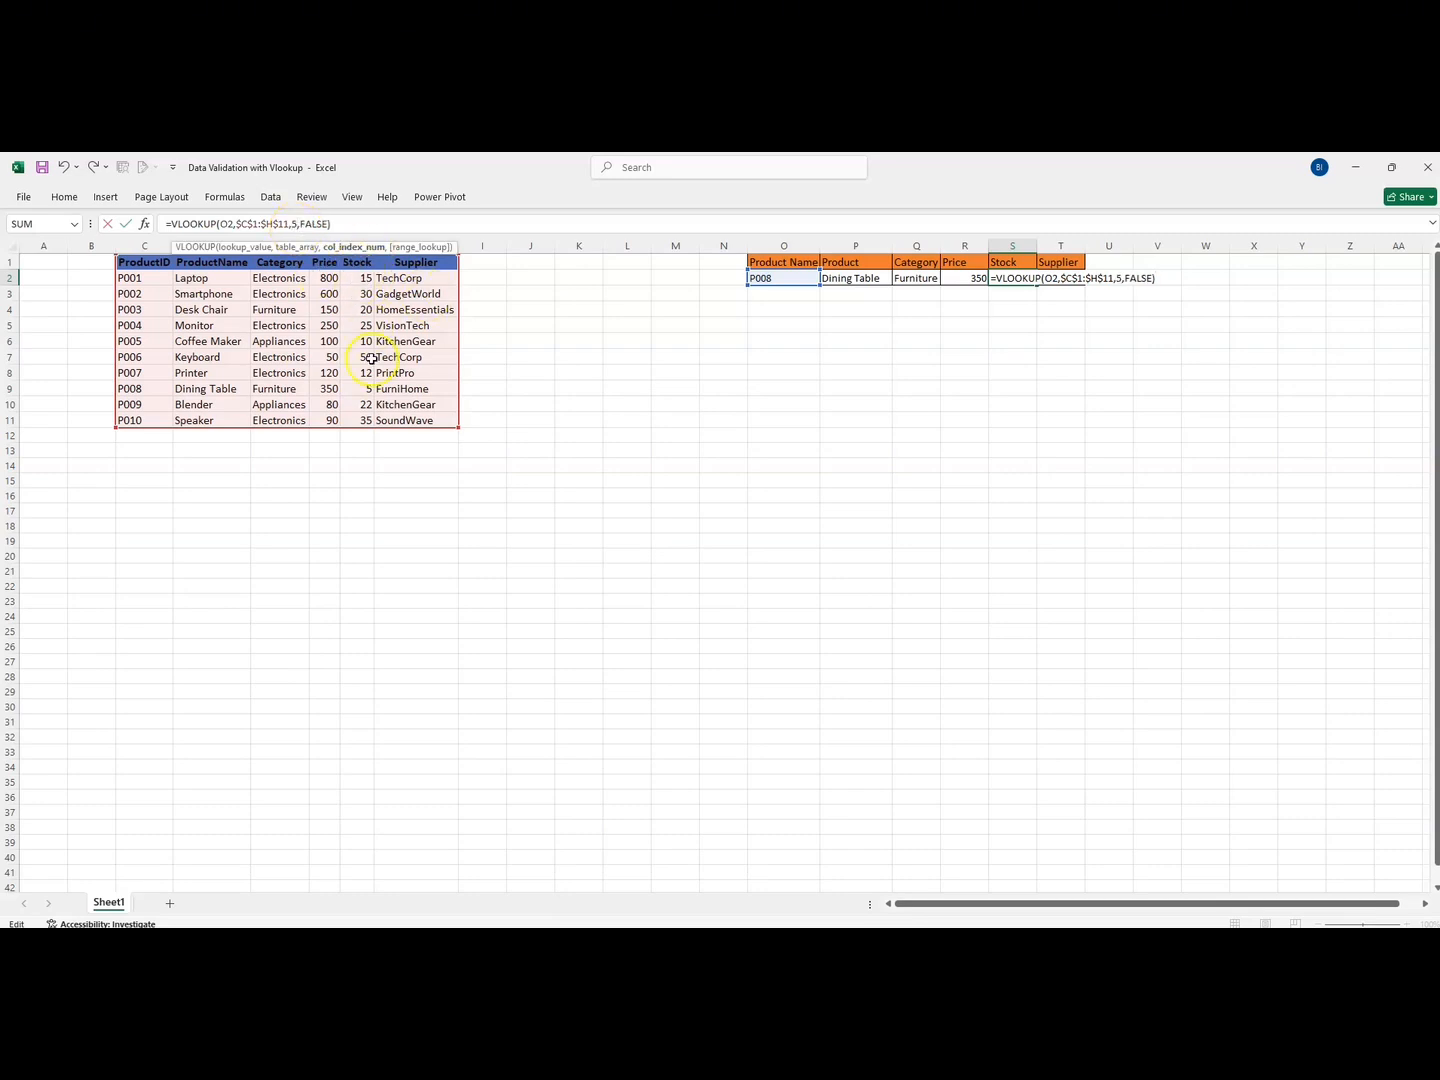
key(Return)
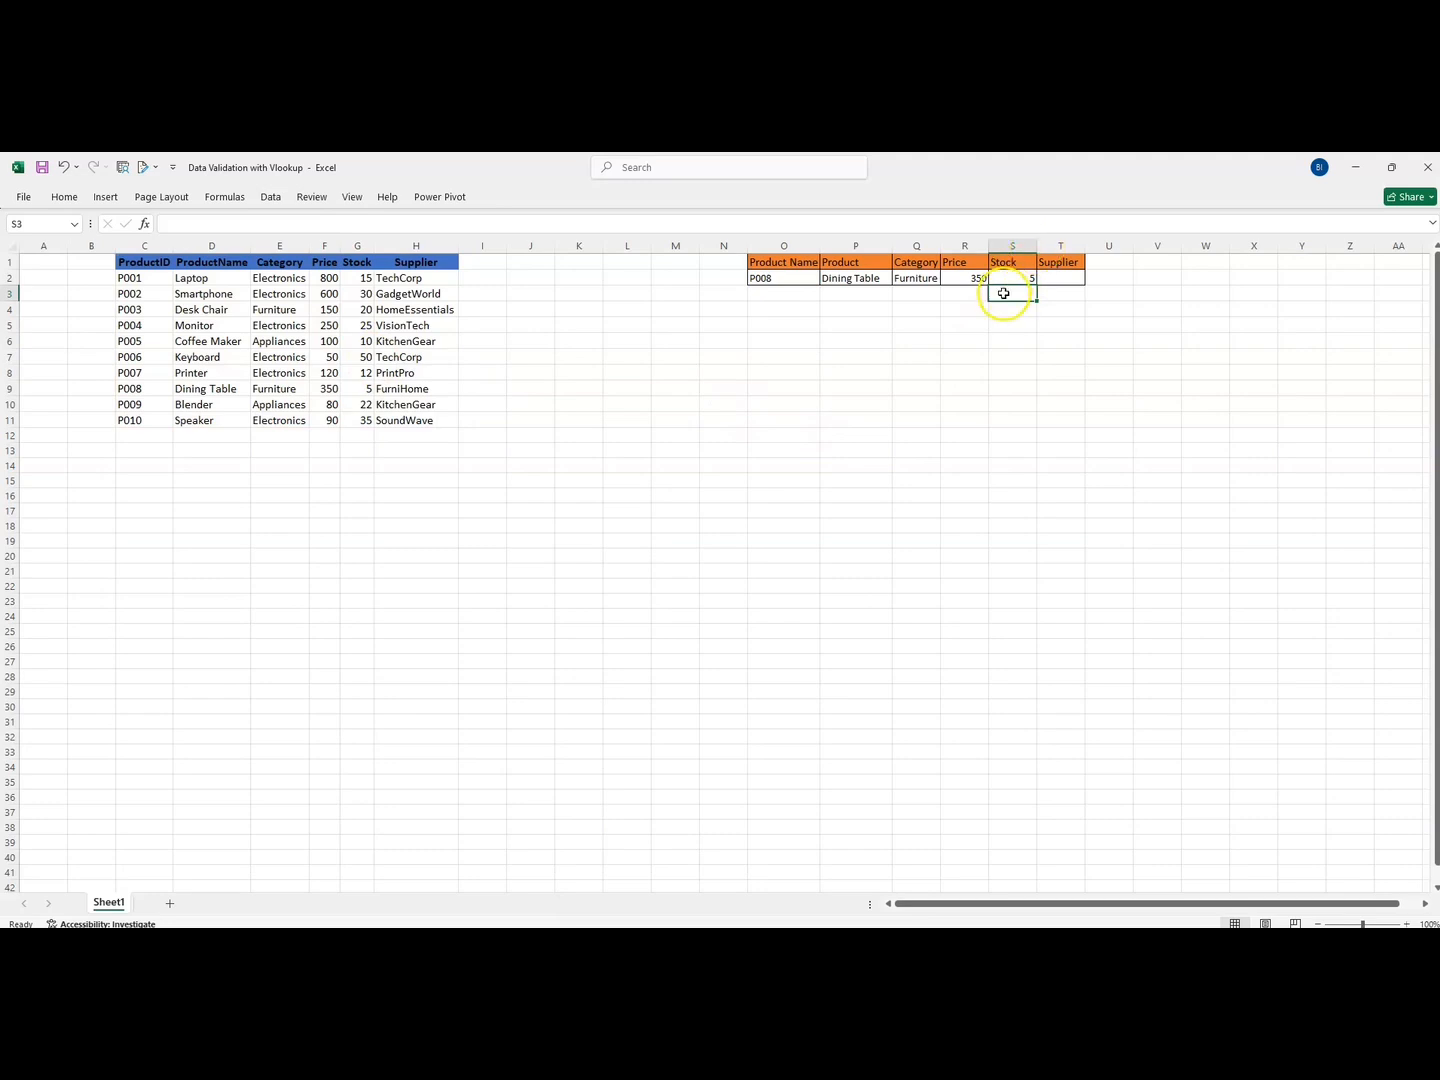
Enter the Supplier lookup in T2 with column index 6, returning FurniHome
click(1063, 276)
text(=)
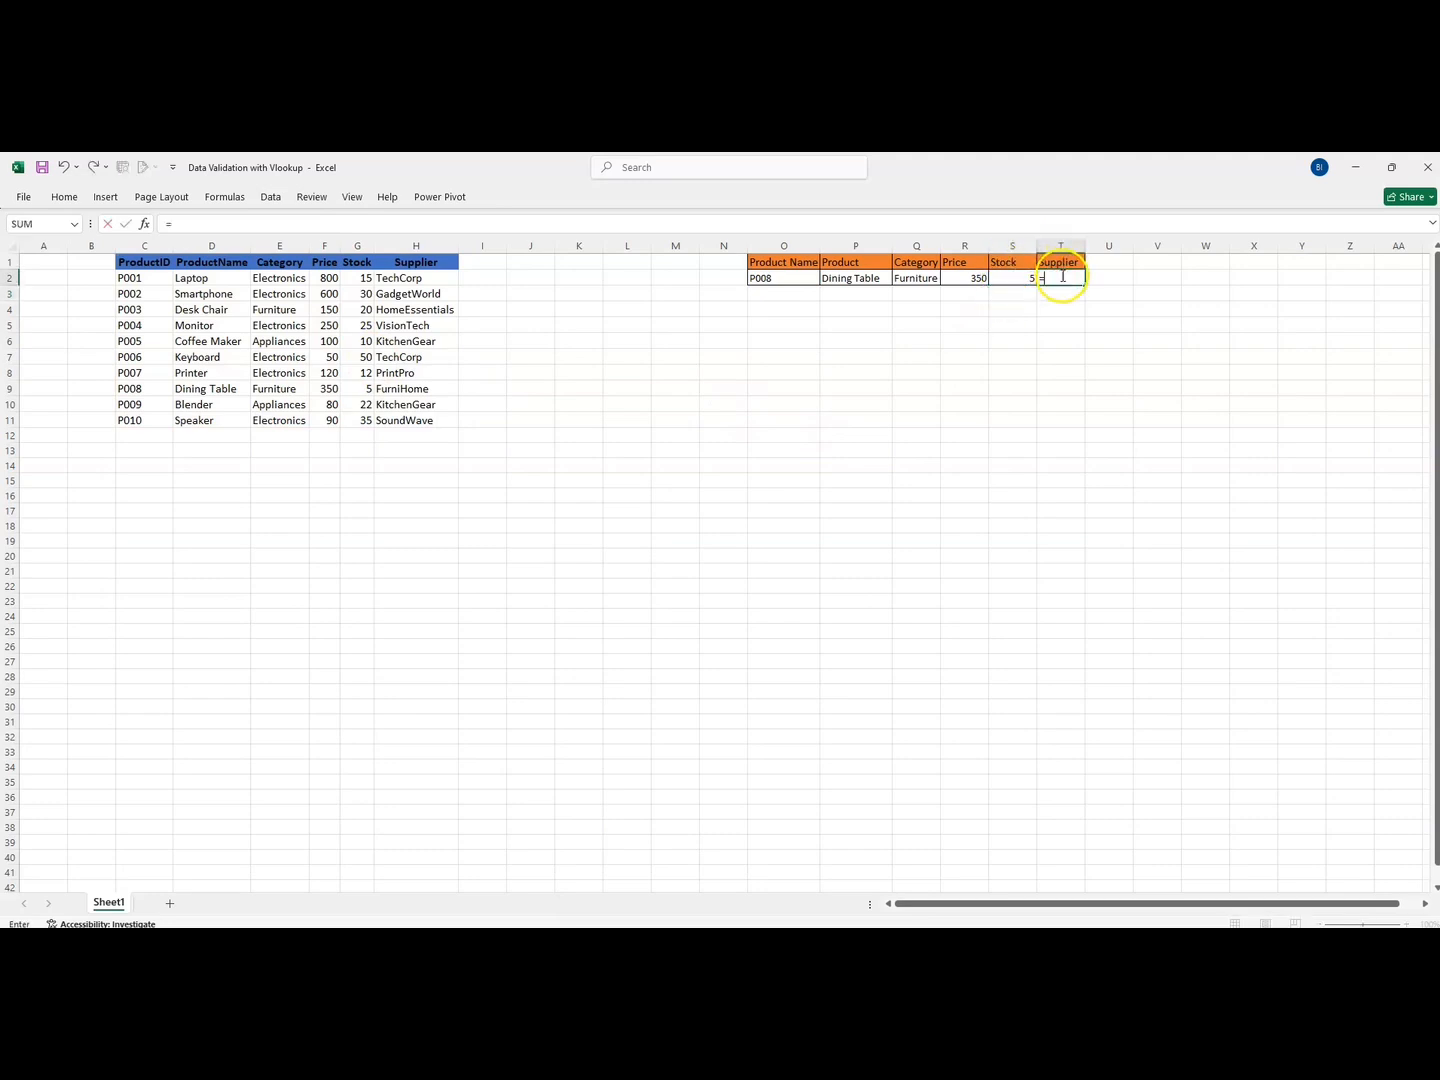
text(VLOOKUP(O2,$C$1:$H$11,2,FALSE))
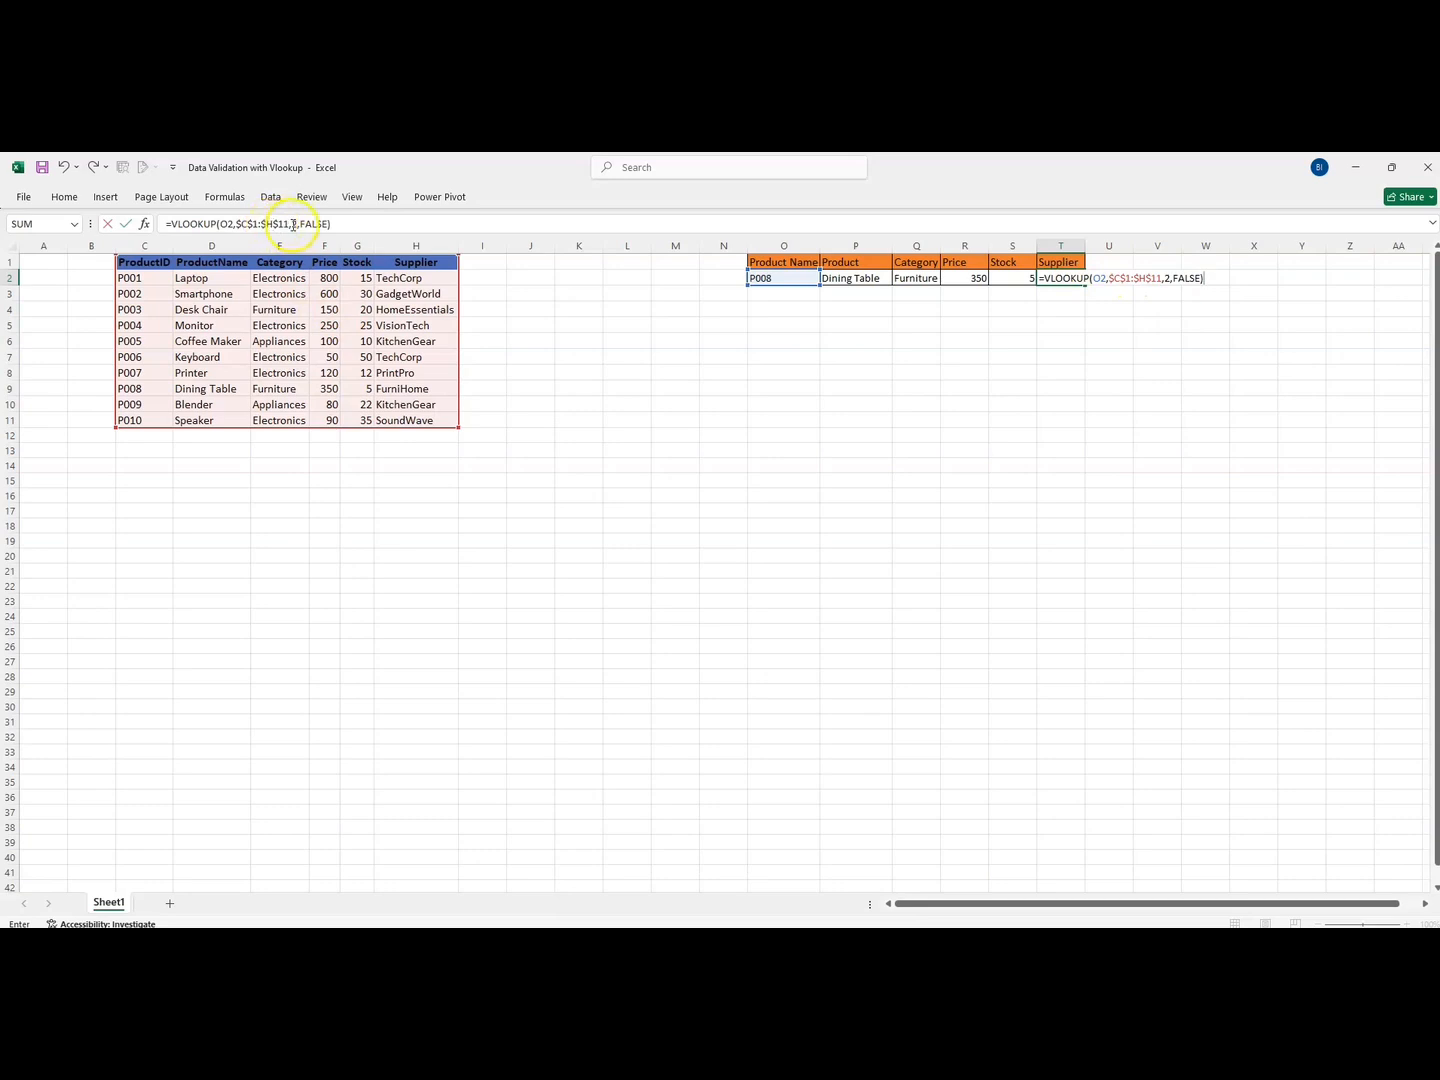
click(297, 225)
key(BackSpace)
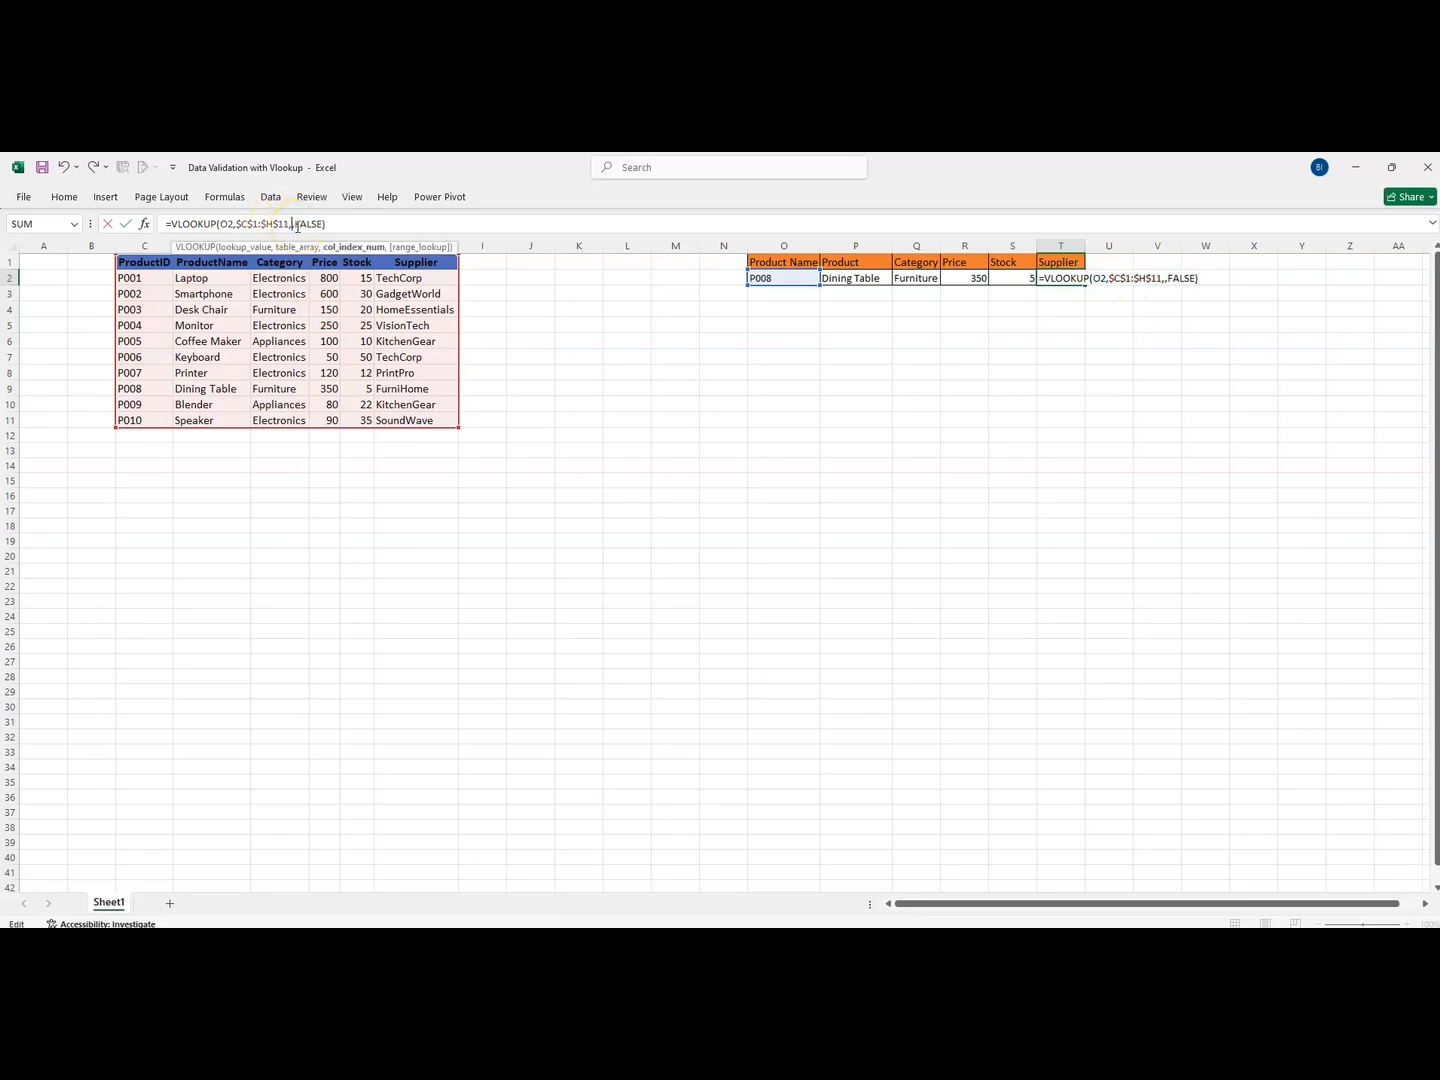
text(6)
key(Return)
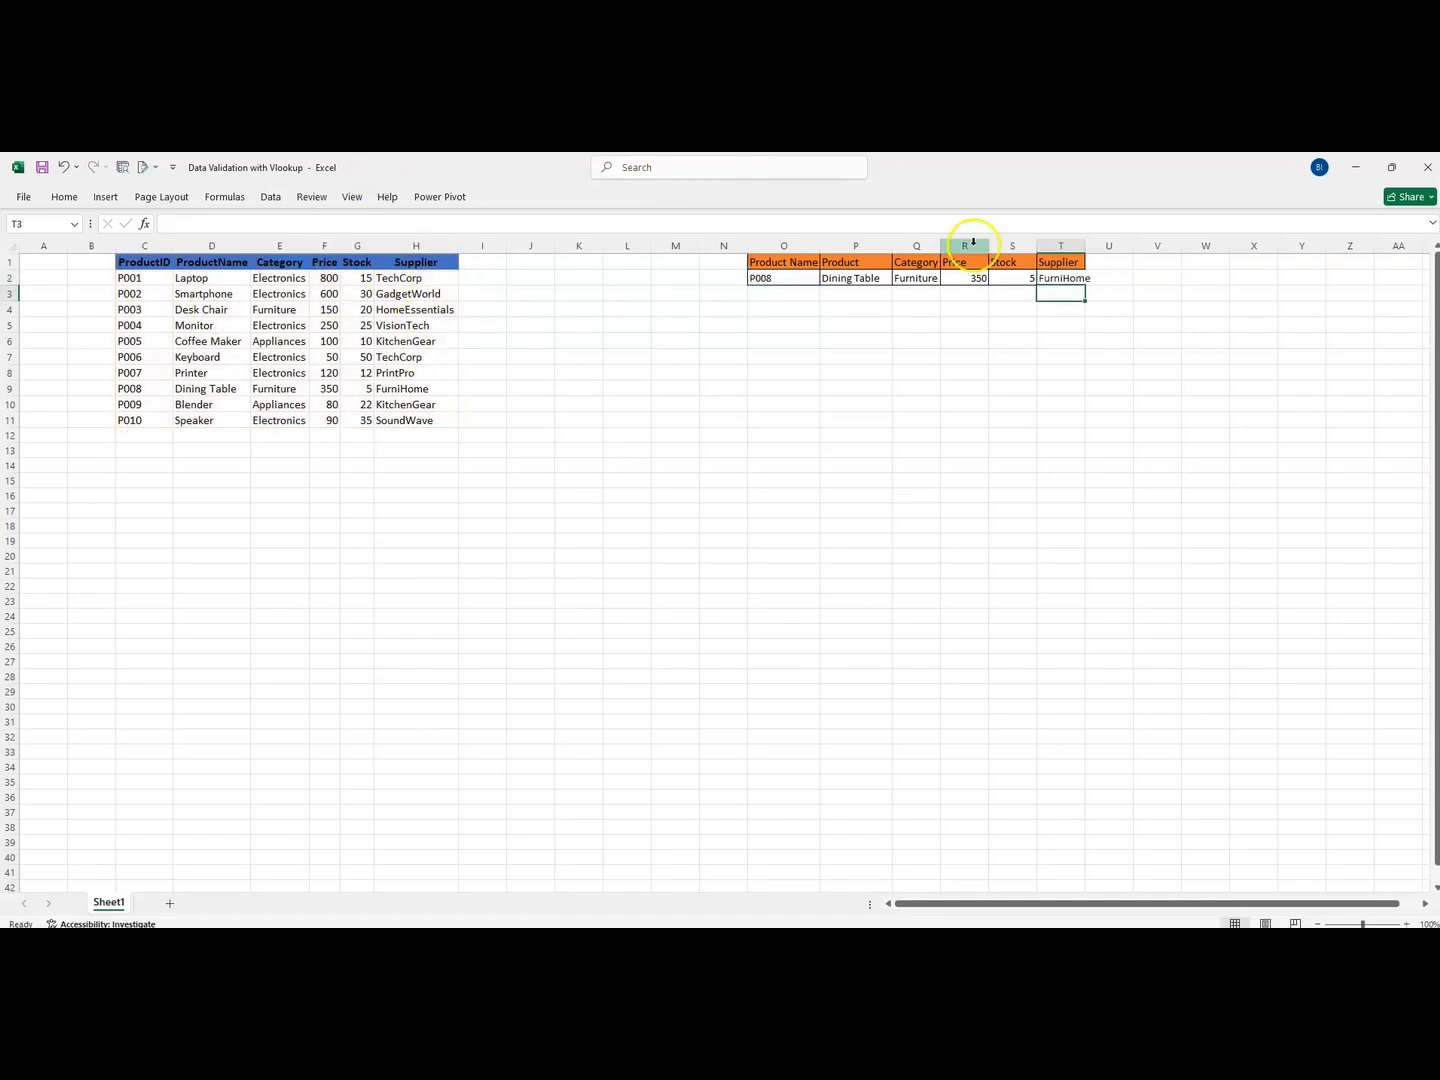
Autofit column T, then pick P007 to show Printer, Electronics, 120, 12, PrintPro
double_click(1085, 248)
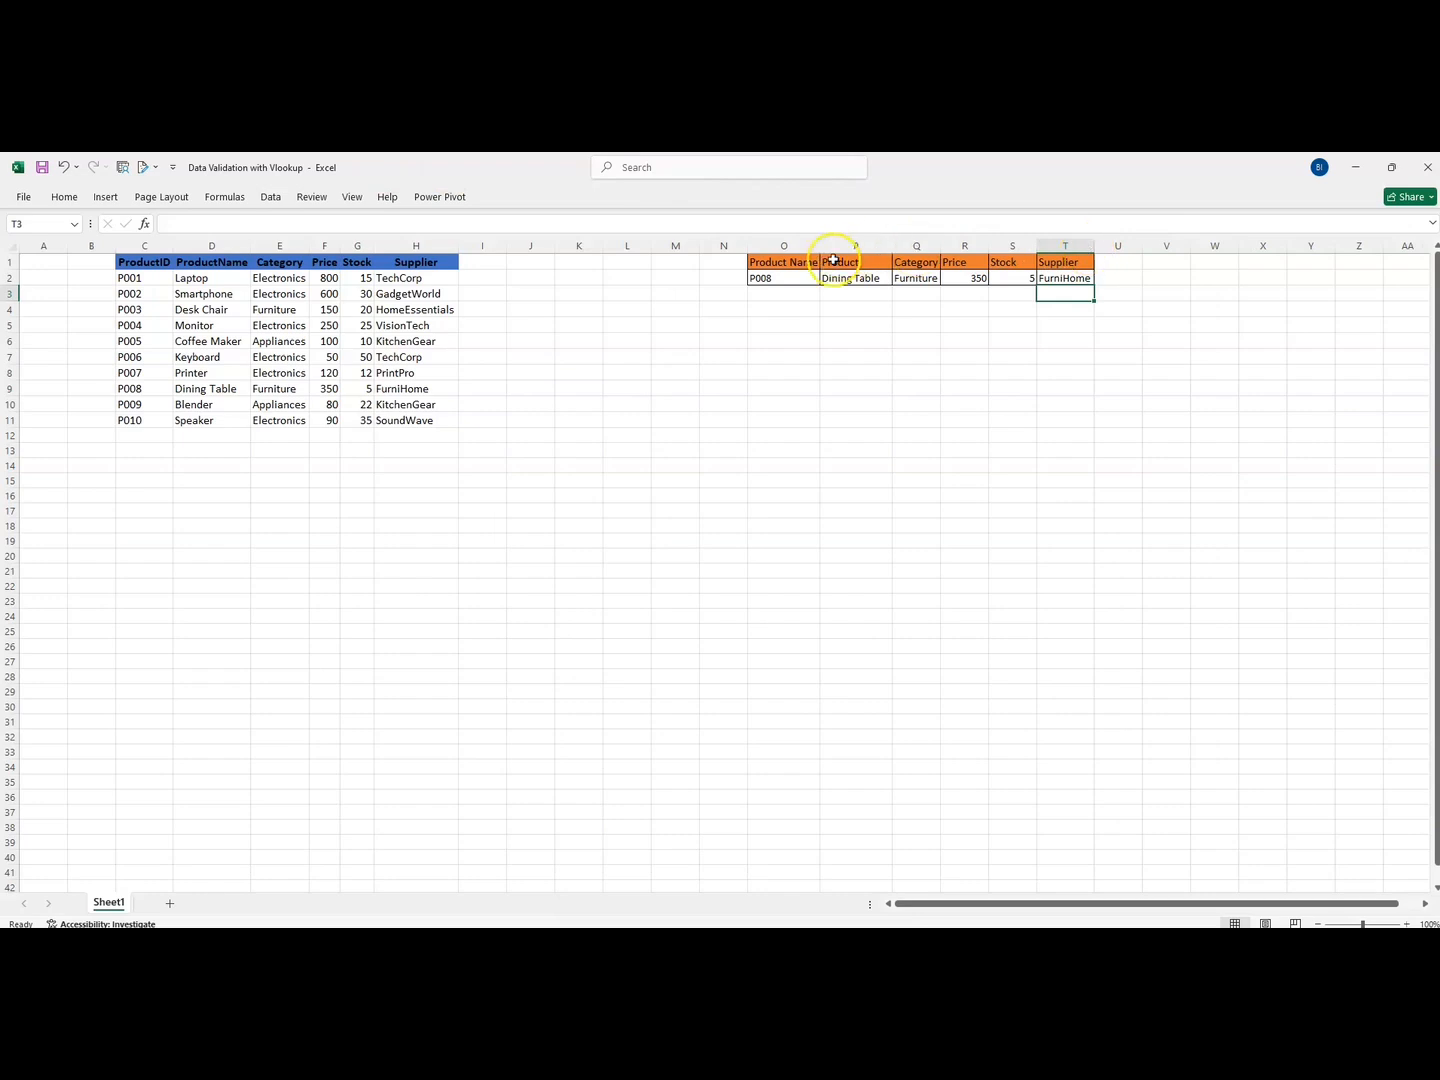
click(801, 281)
click(826, 278)
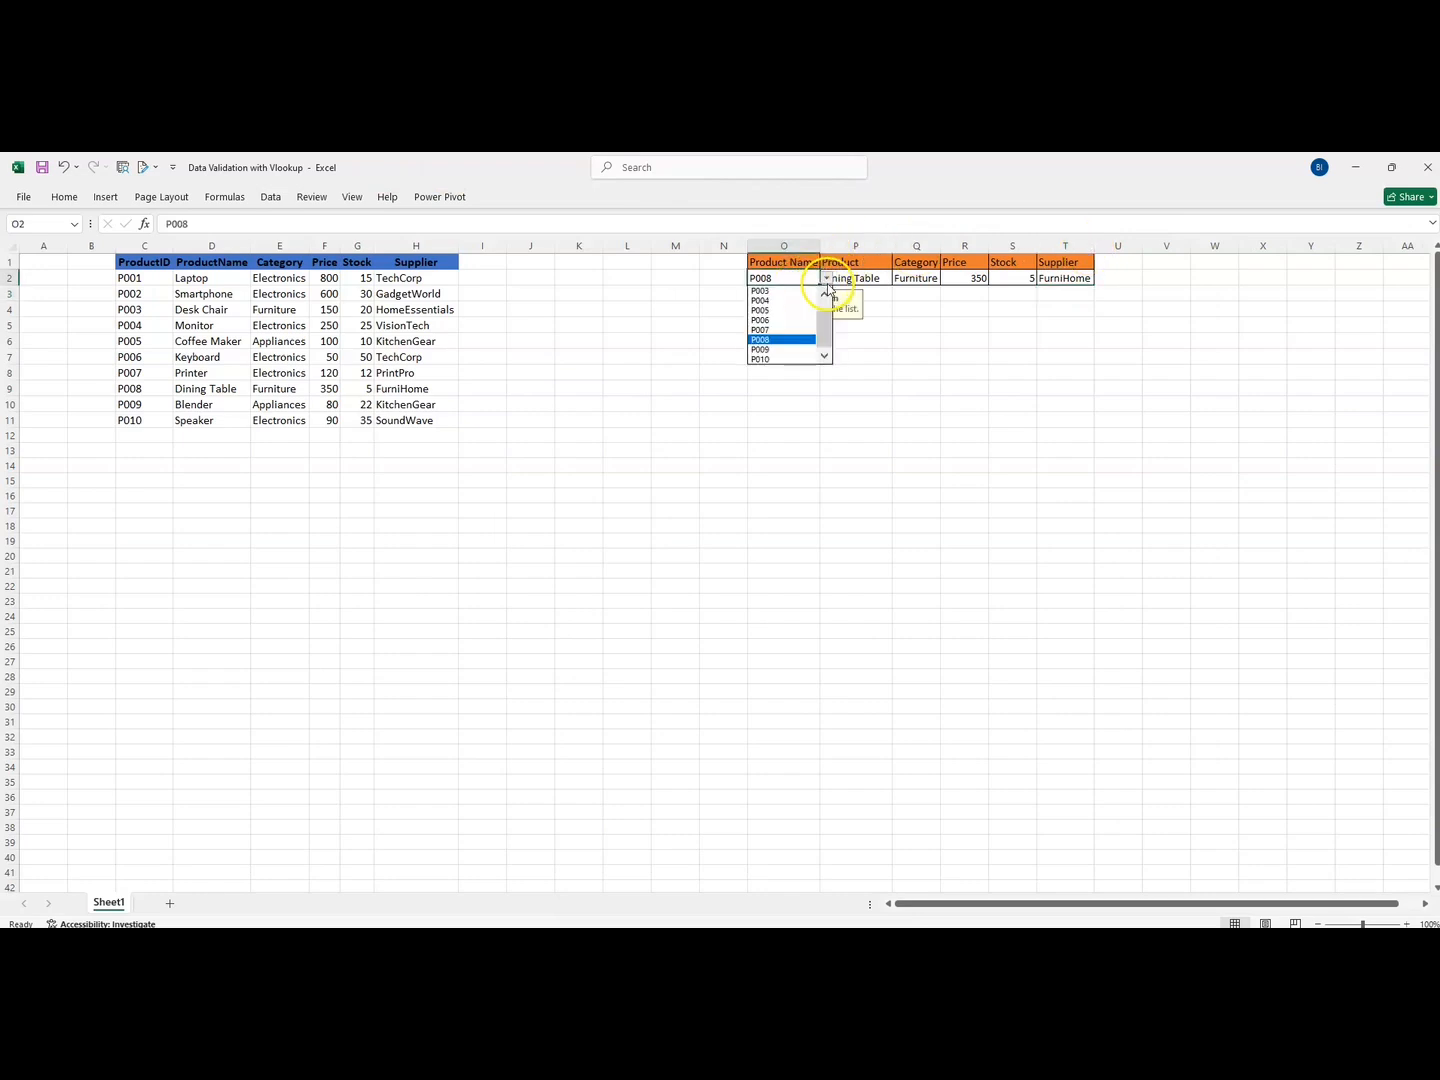
click(765, 332)
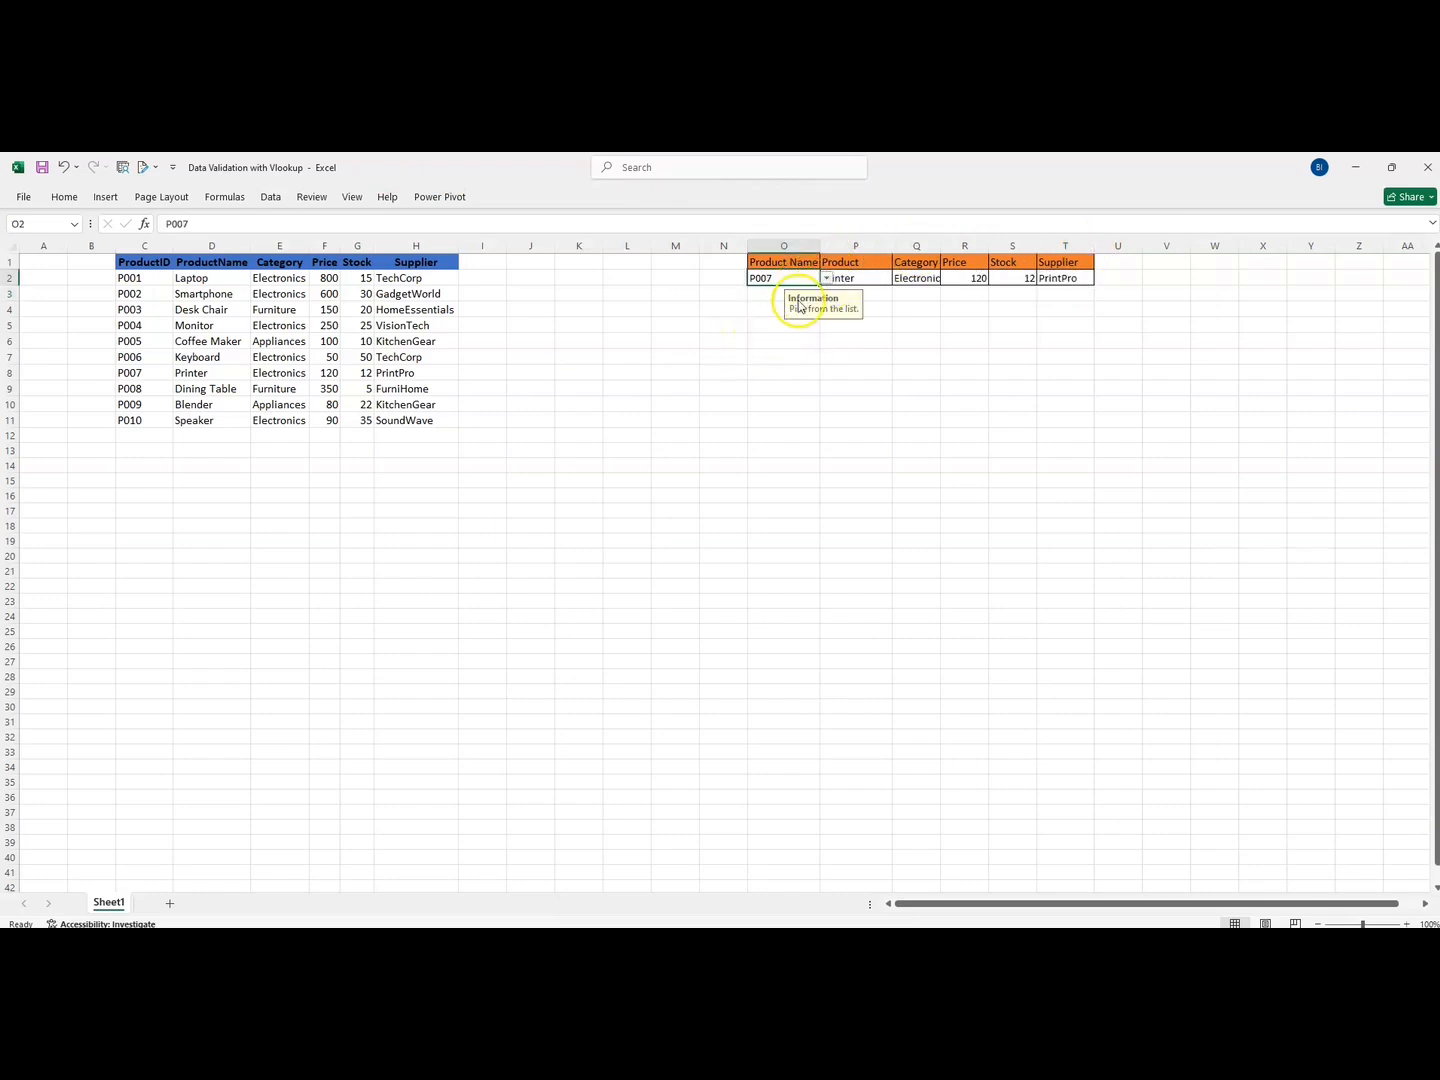
click(806, 396)
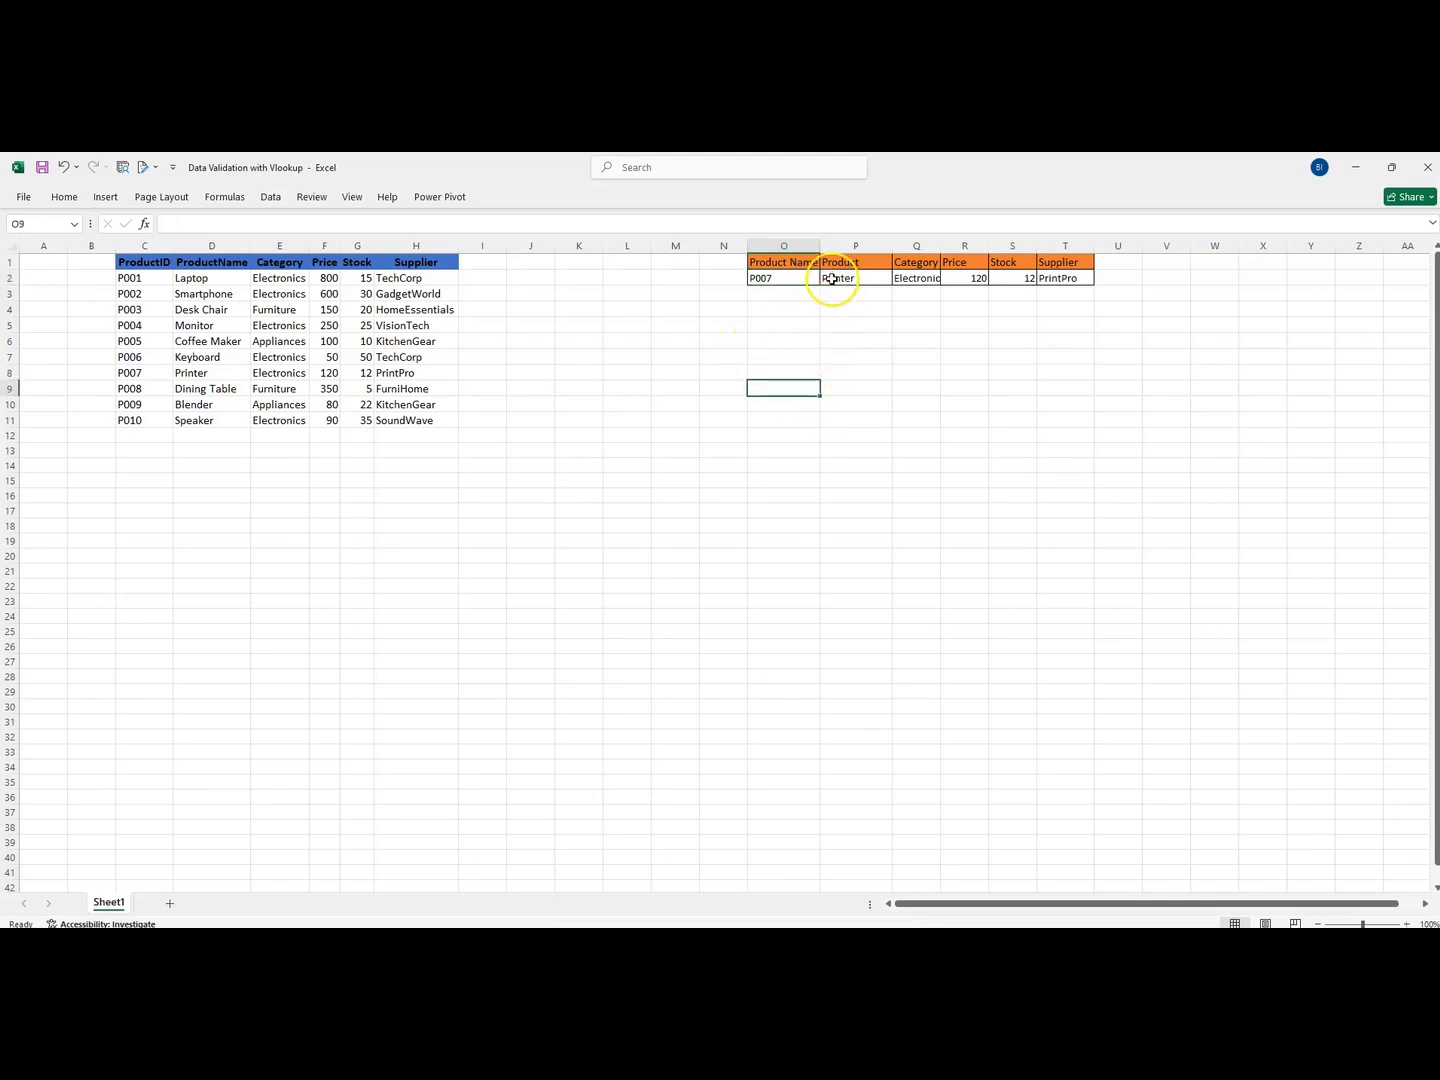
drag(841, 279, 1091, 281)
click(706, 370)
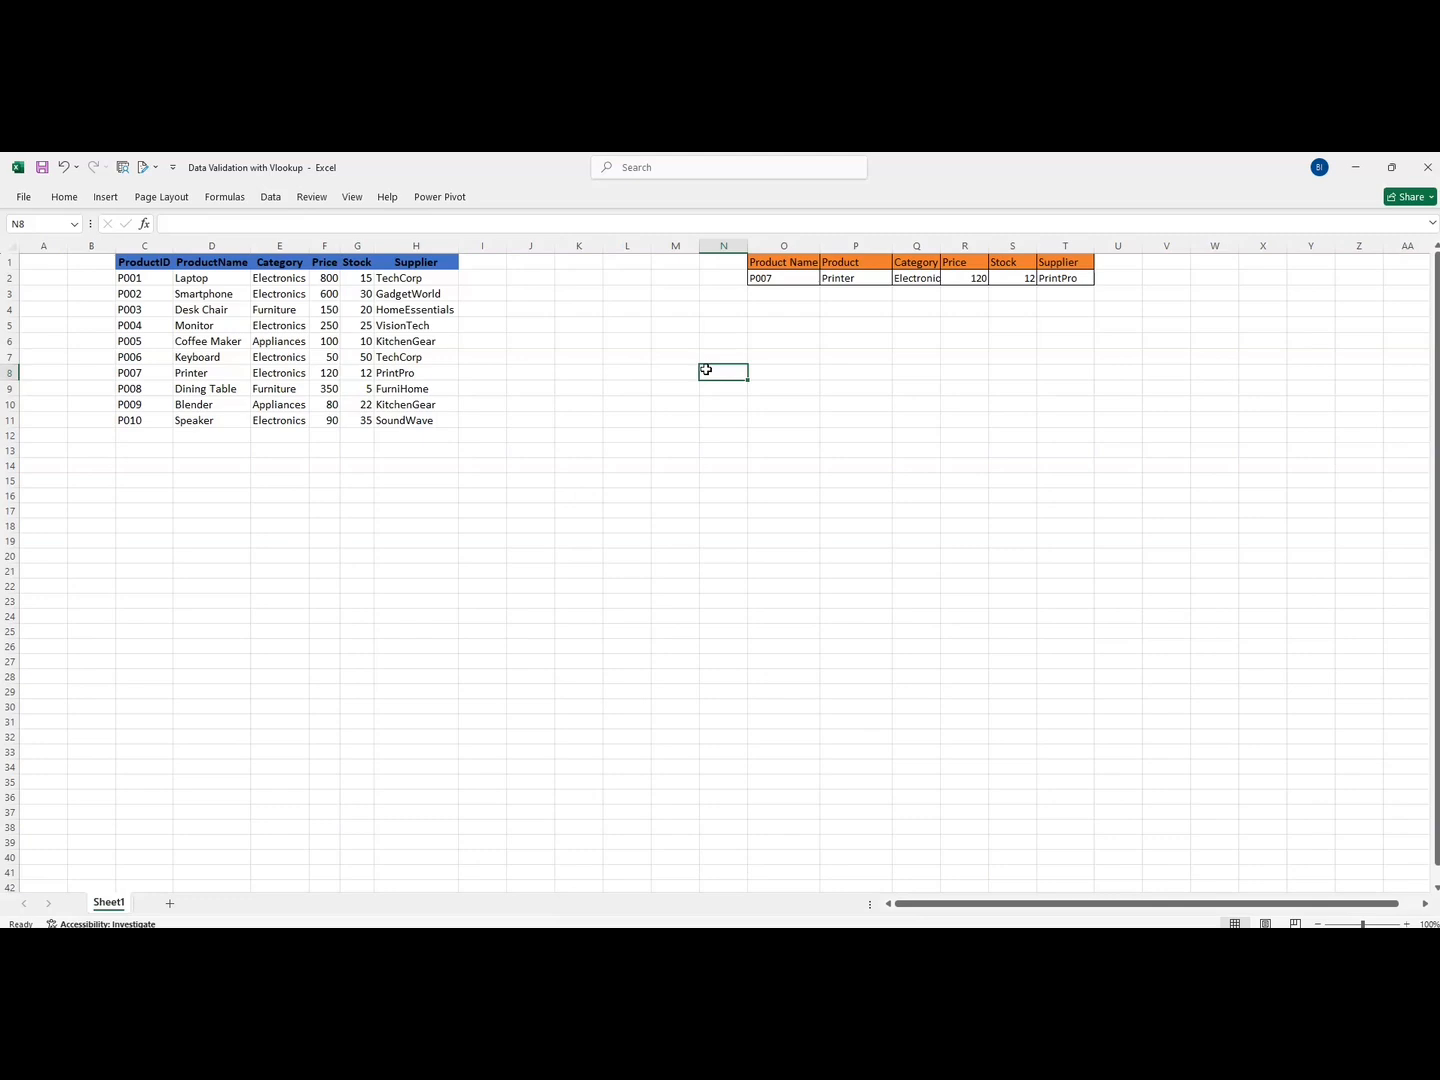
click(664, 389)
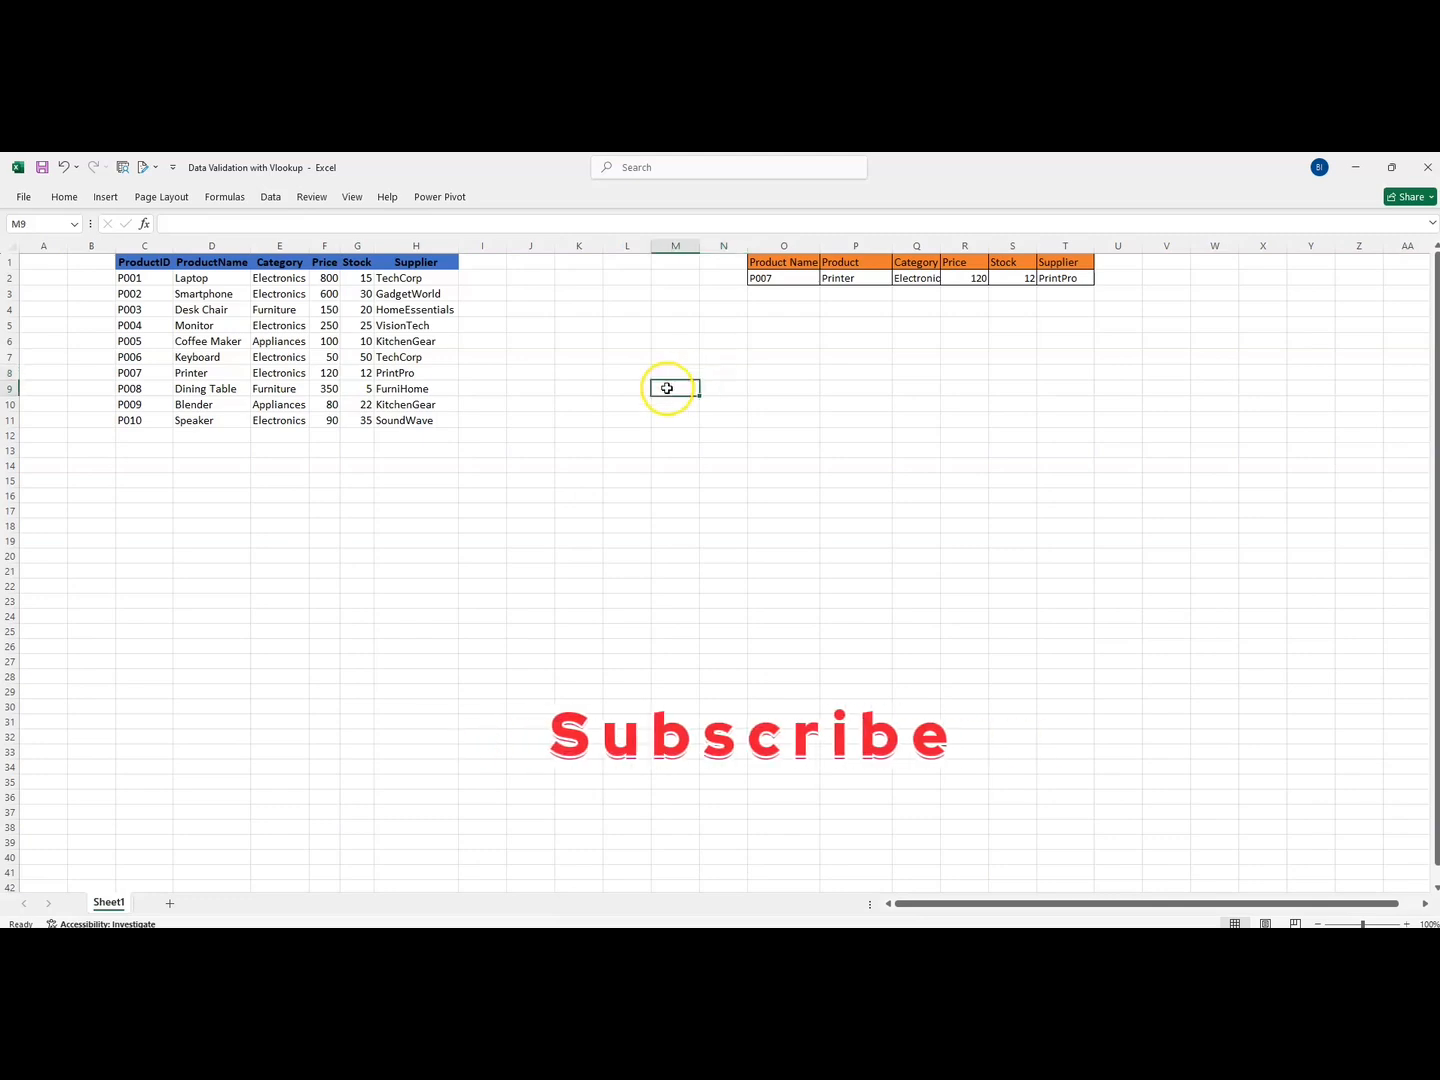
click(661, 431)
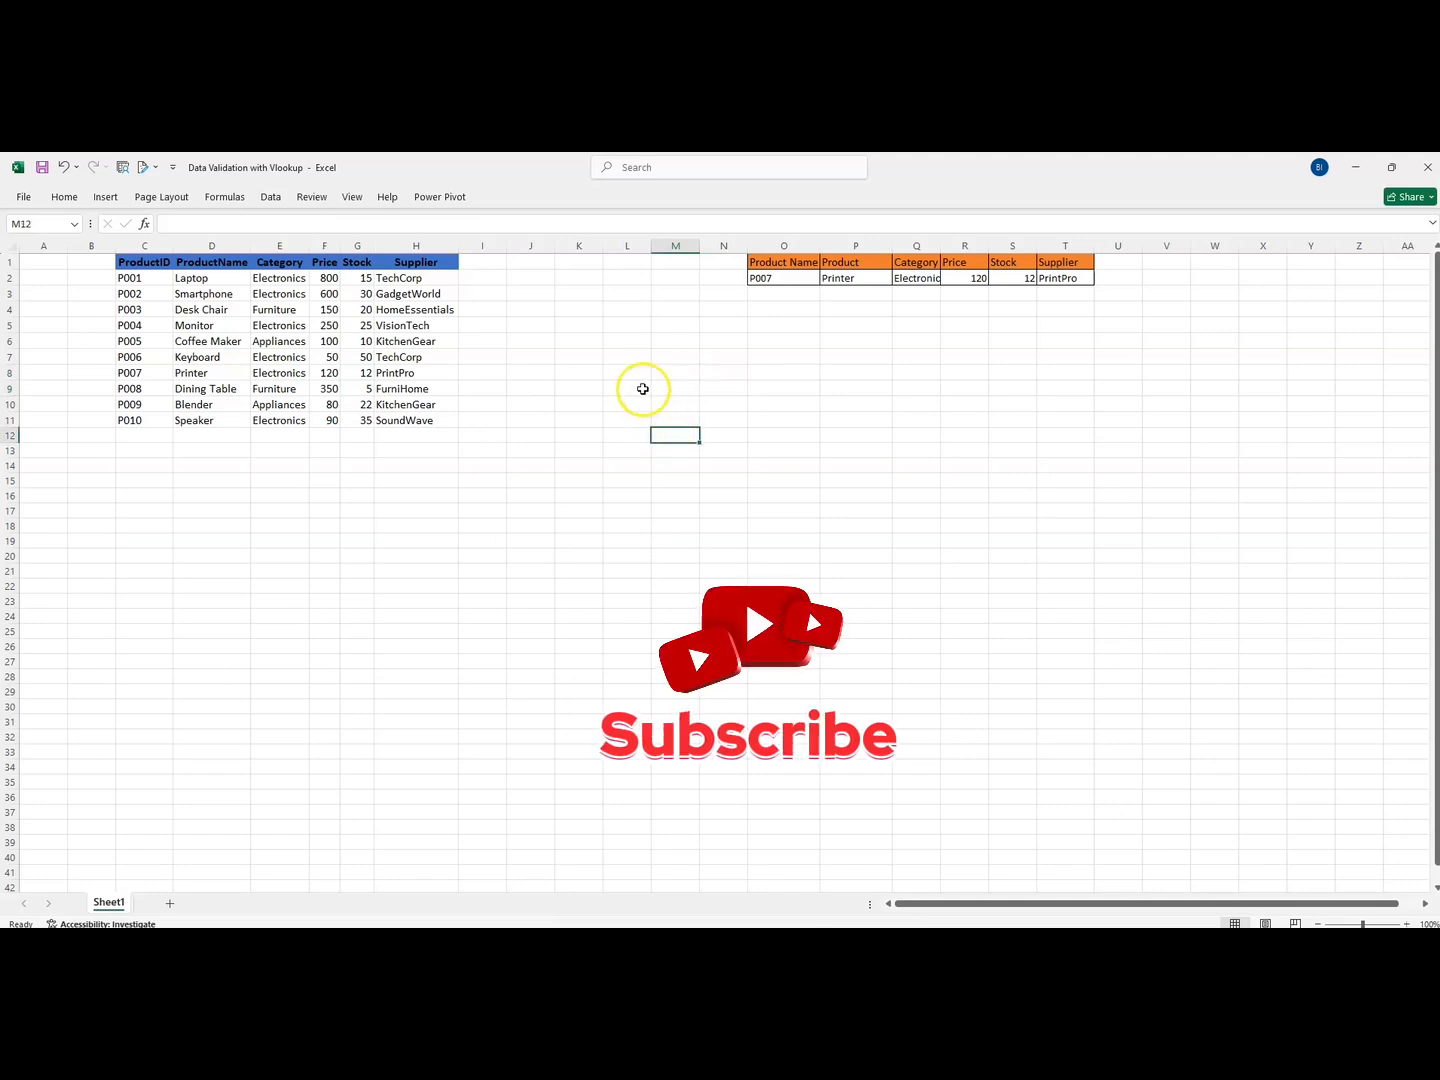
drag(644, 390, 766, 533)
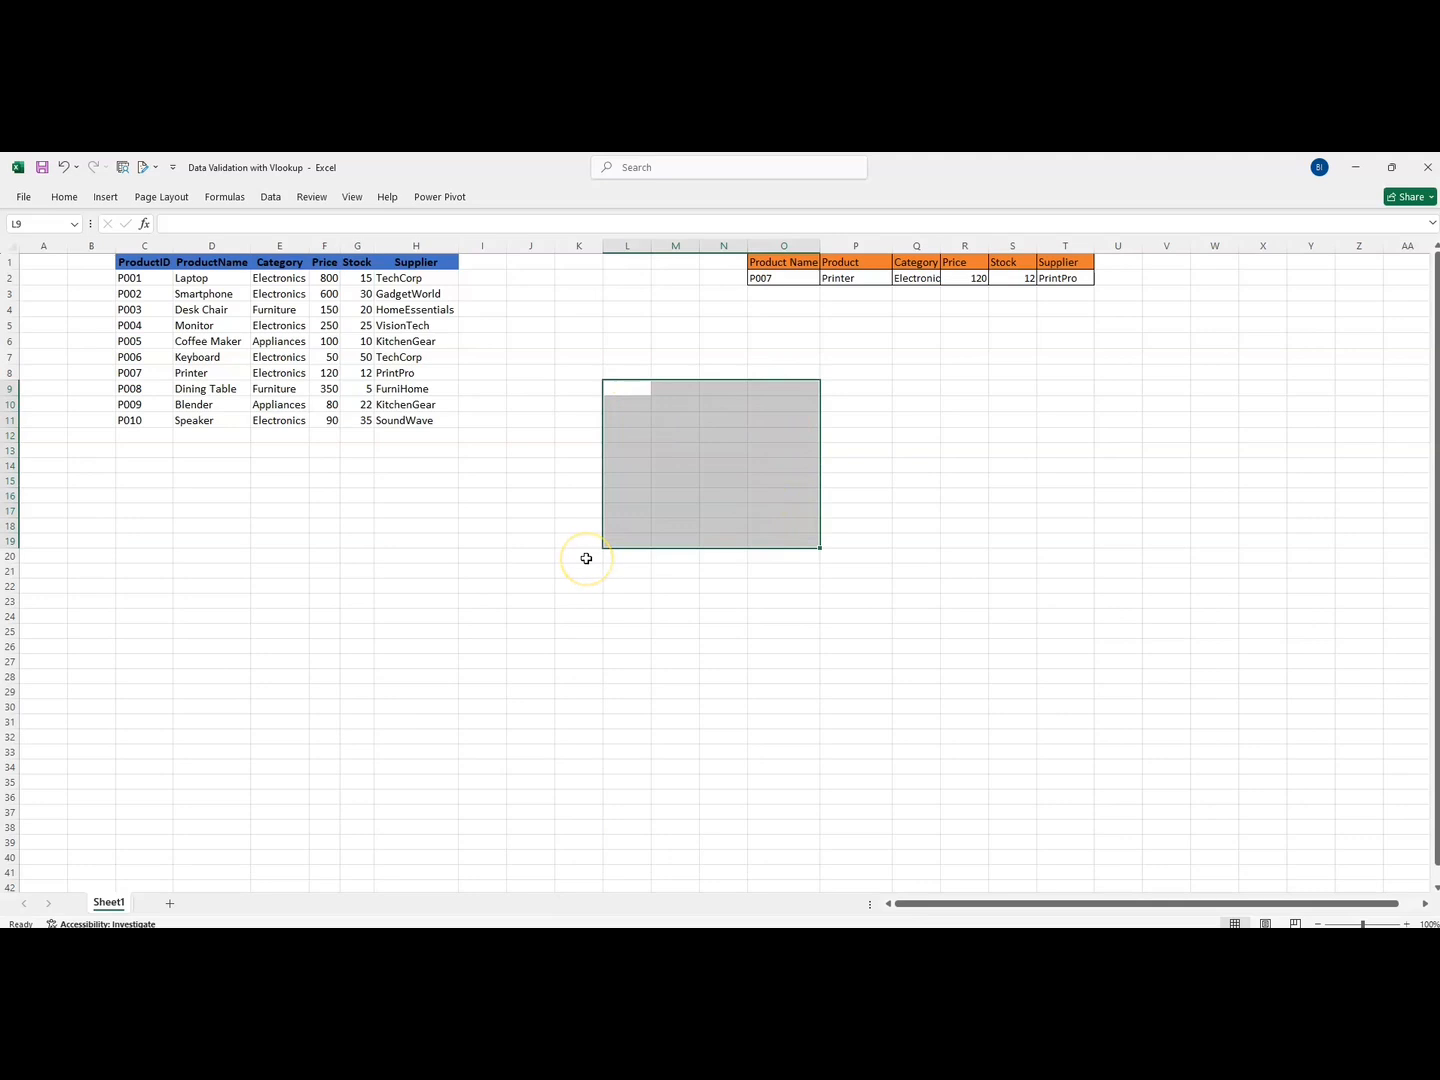